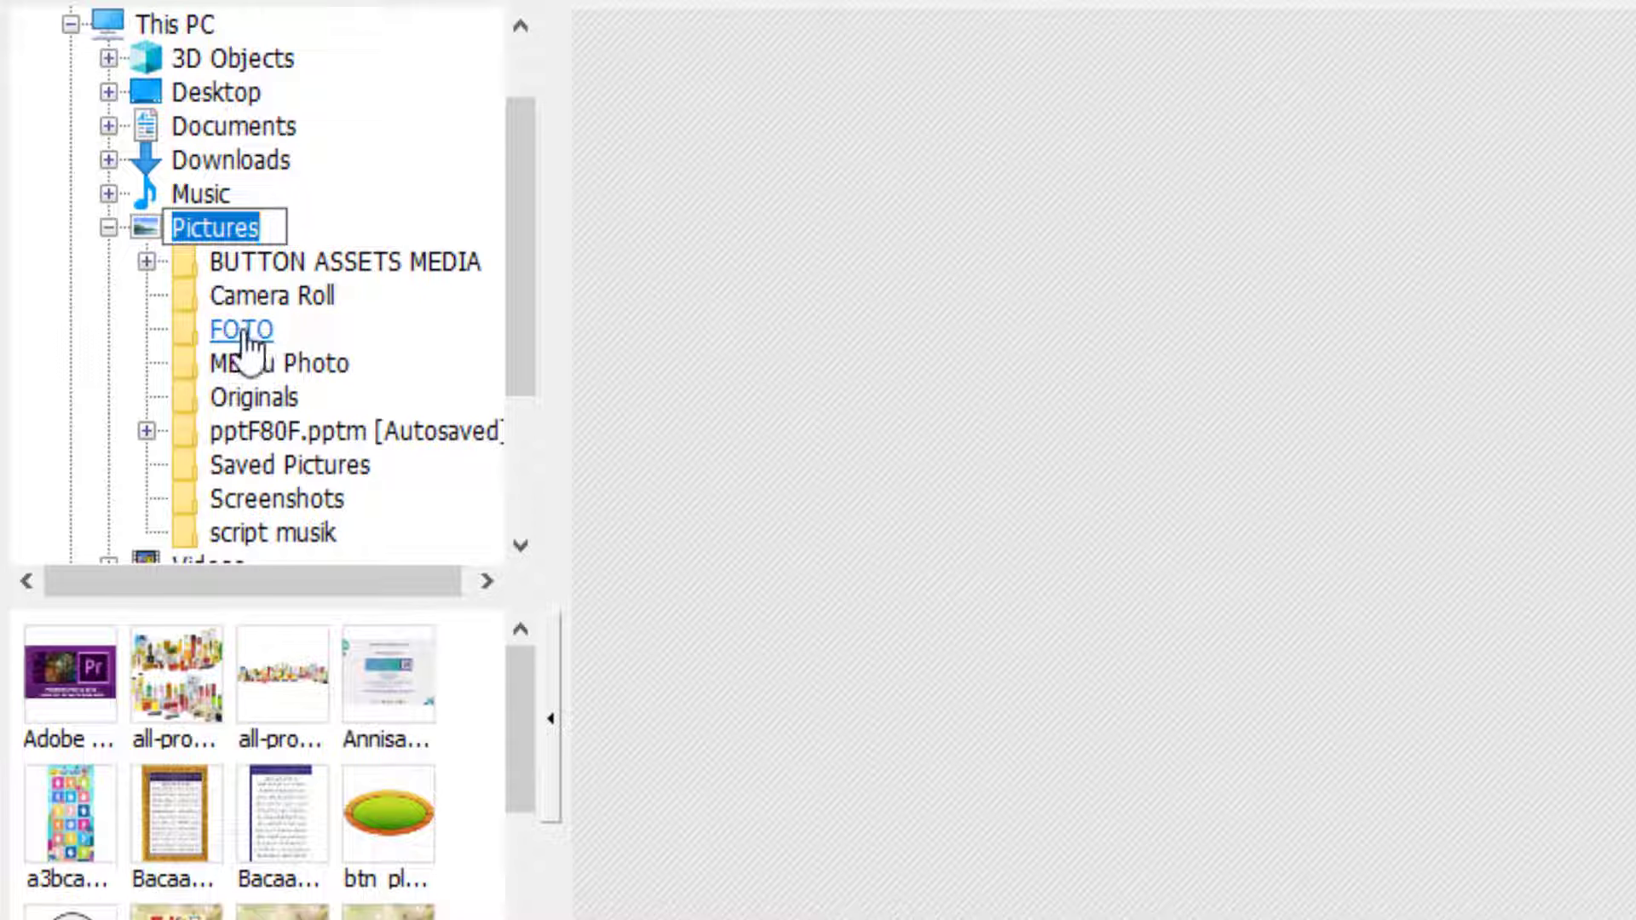
Step: Leave the Pictures folder's name unchanged and open its FOTO subfolder in the editor's folder tree
key("Escape")
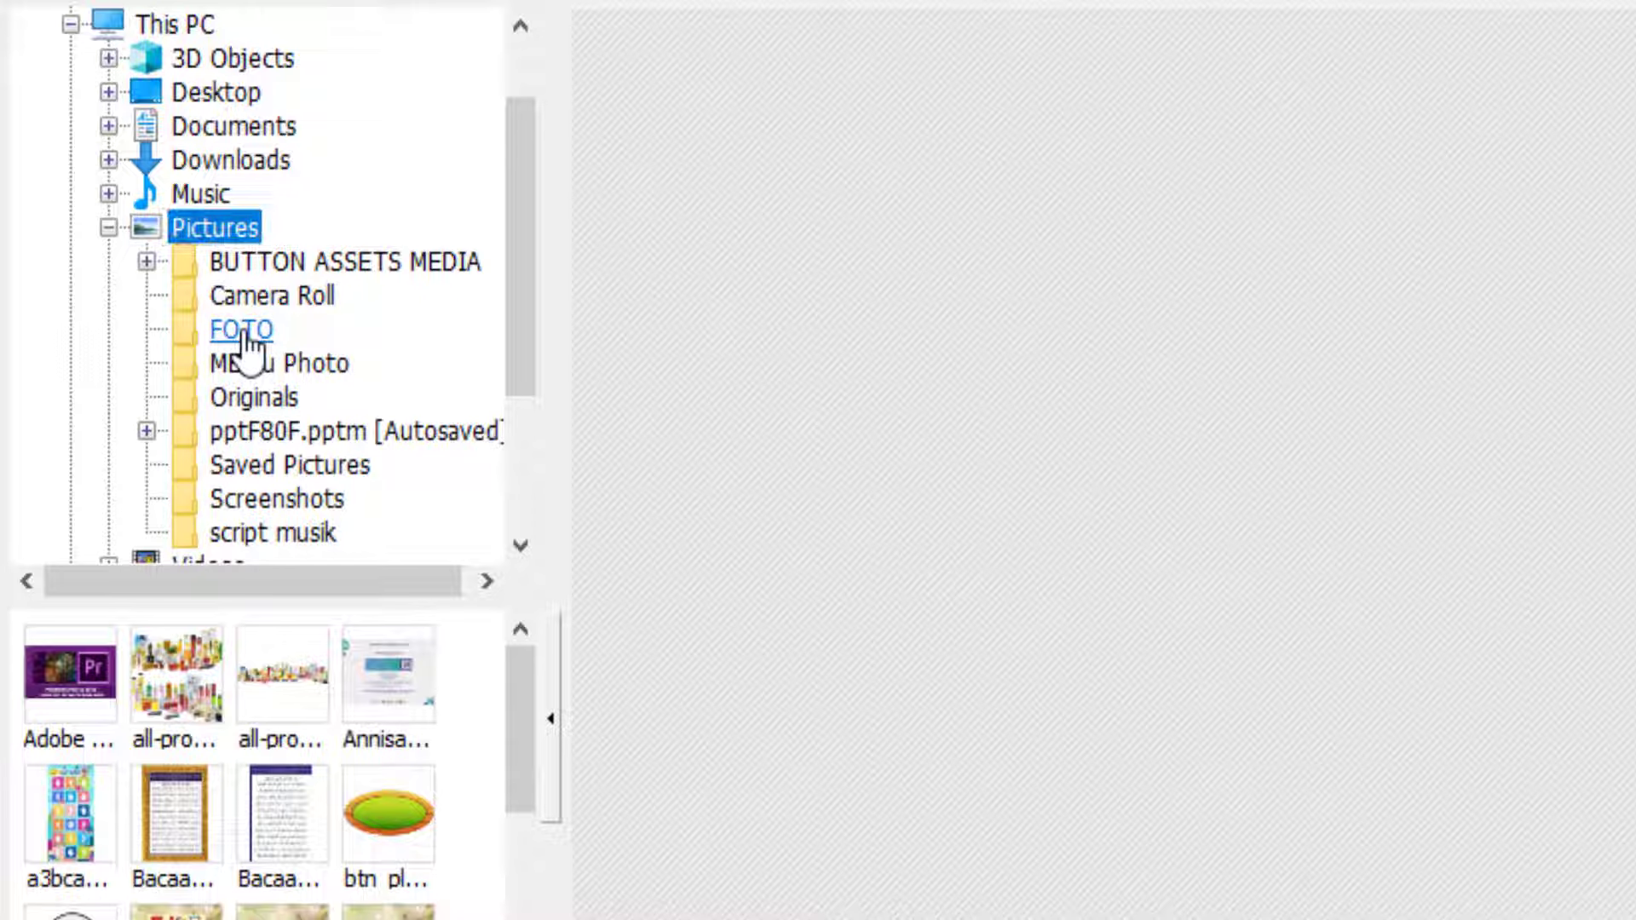
left_click(228, 337)
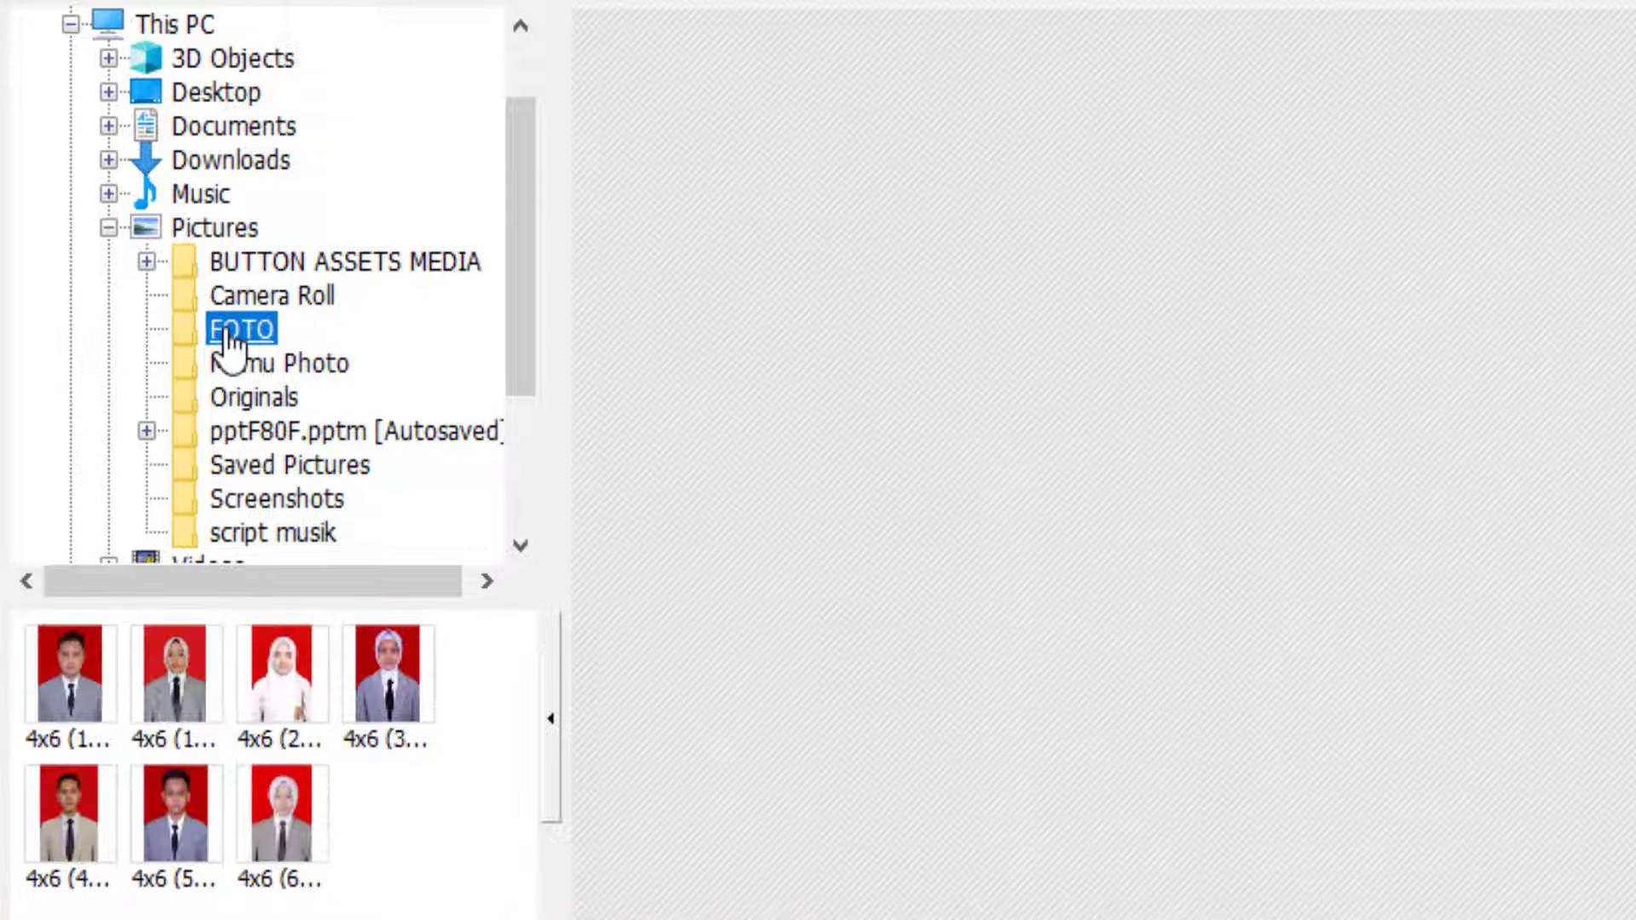
left_click_drag(57, 910, 432, 675)
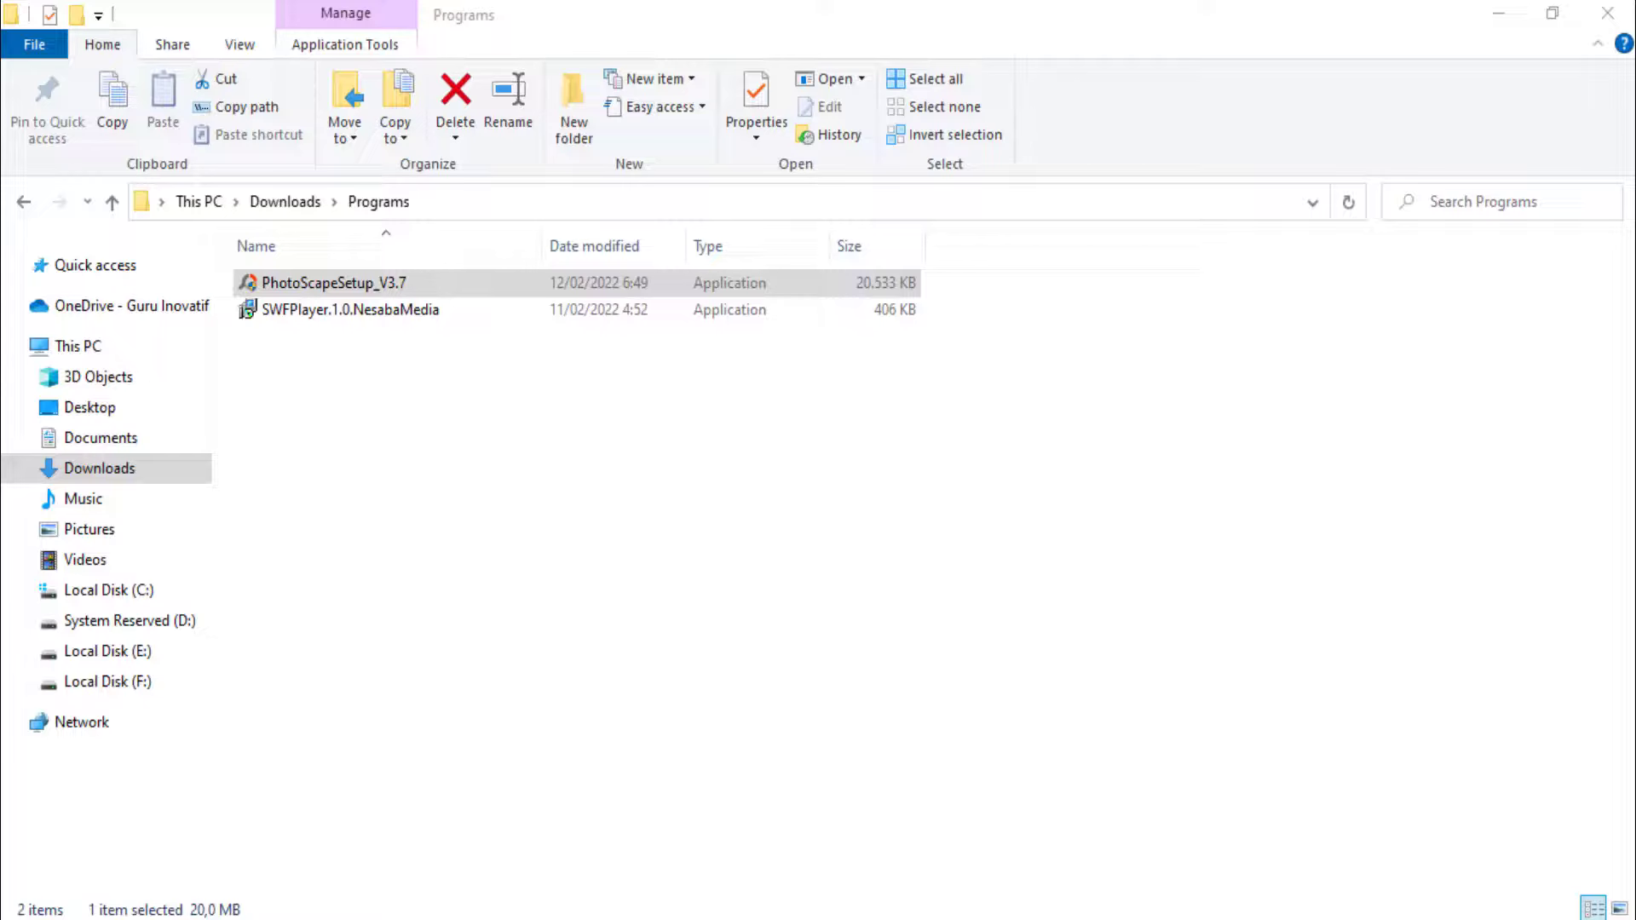
Step: Switch to File Explorer and look through the portrait photos in the FOTO folder under Pictures
left_click(89, 530)
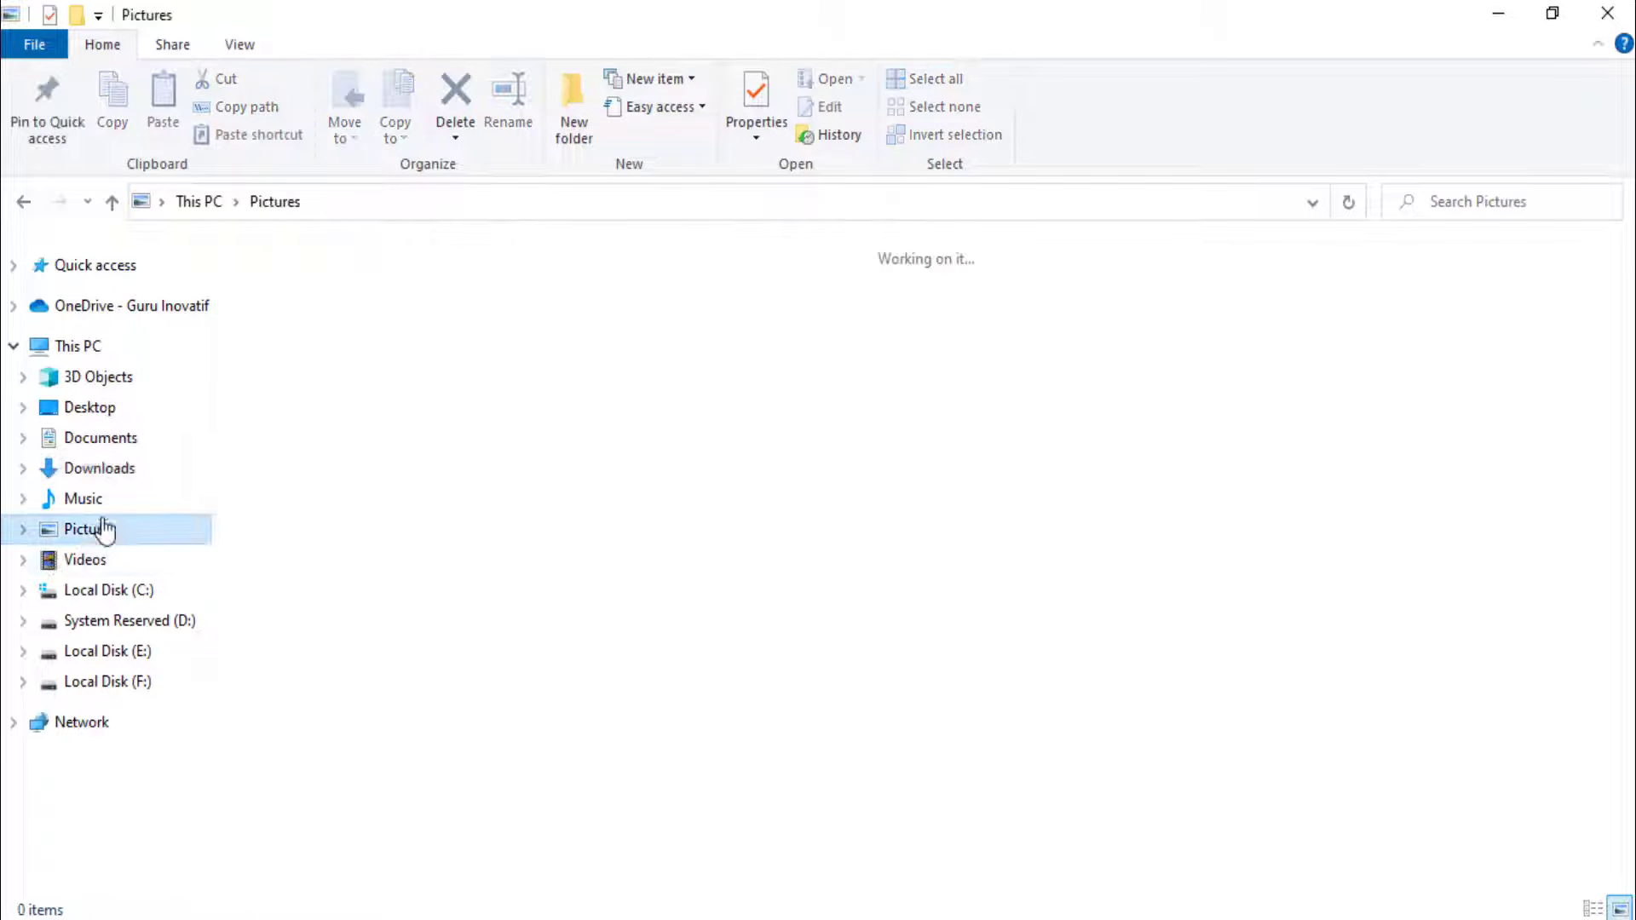
double_click(304, 586)
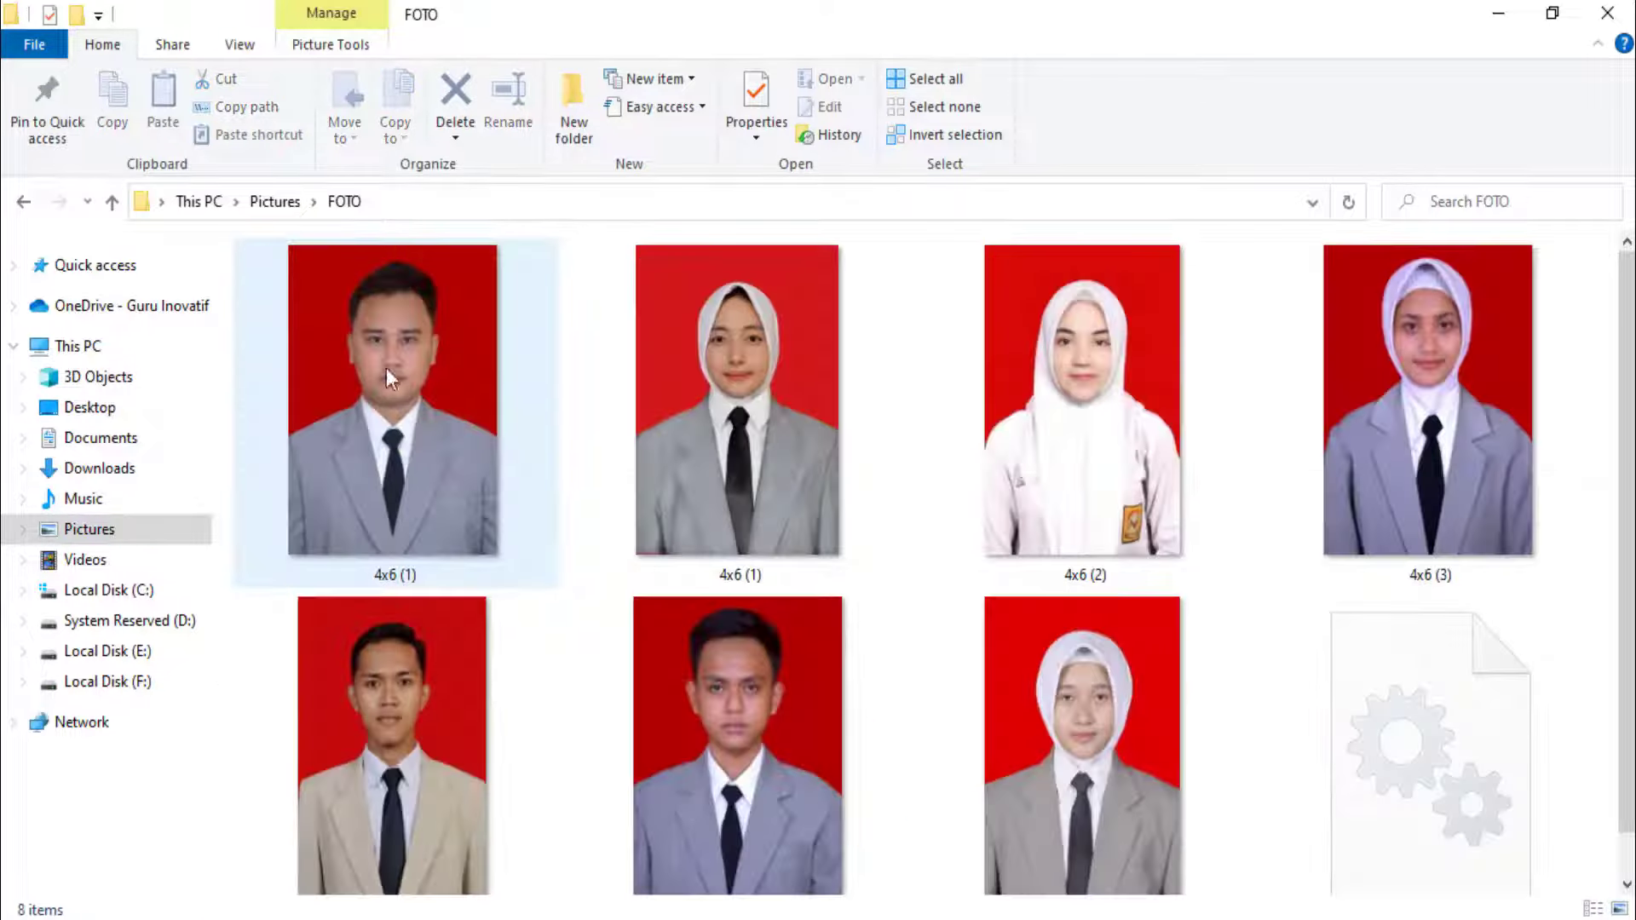
scroll(859, 657, "down", 1)
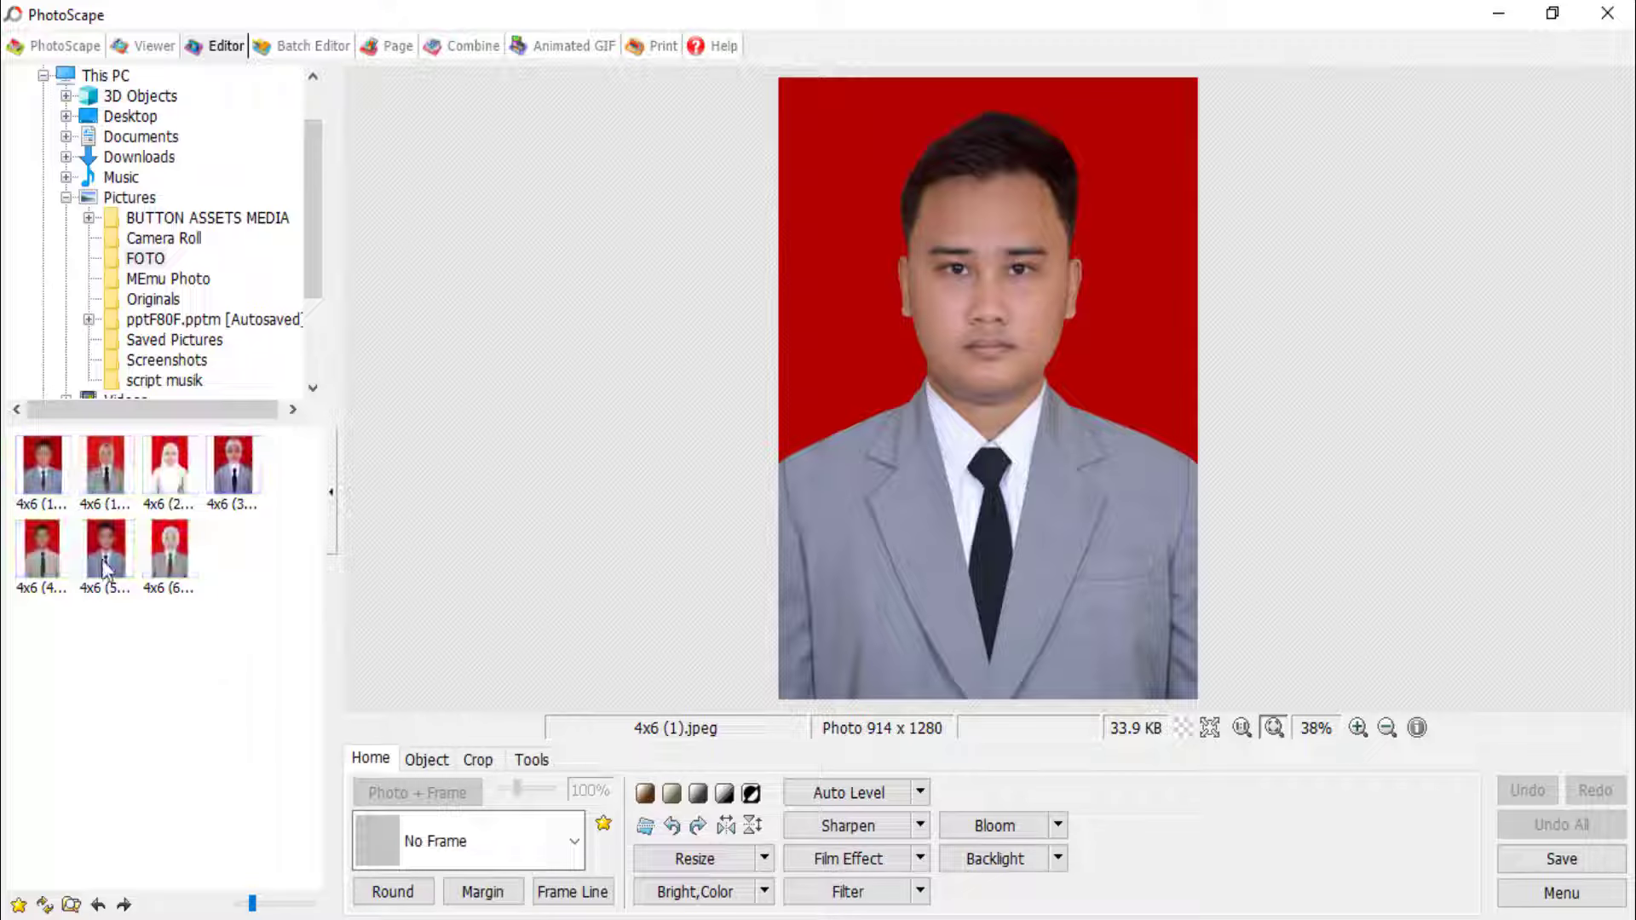
Step: Preview several FOTO portraits in the PhotoScape editor and load 4x6 (1).jpg, the one with the white headscarf and grey blazer
left_click(36, 460)
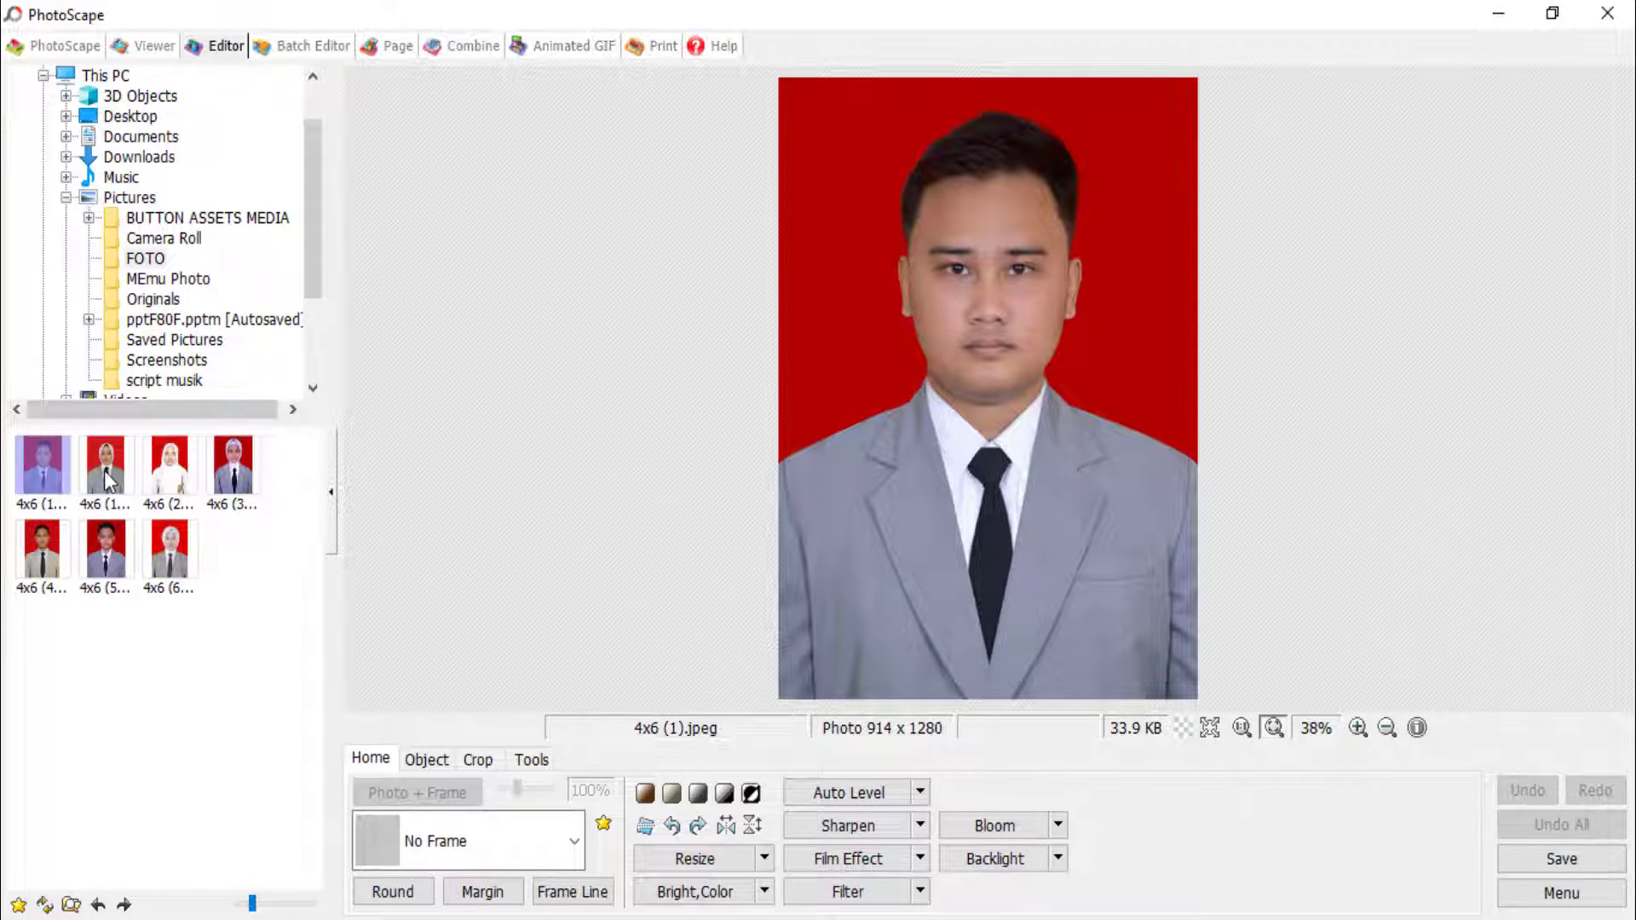
left_click(108, 481)
left_click(53, 462)
left_click(115, 476)
left_click(176, 477)
left_click(242, 479)
left_click(106, 477)
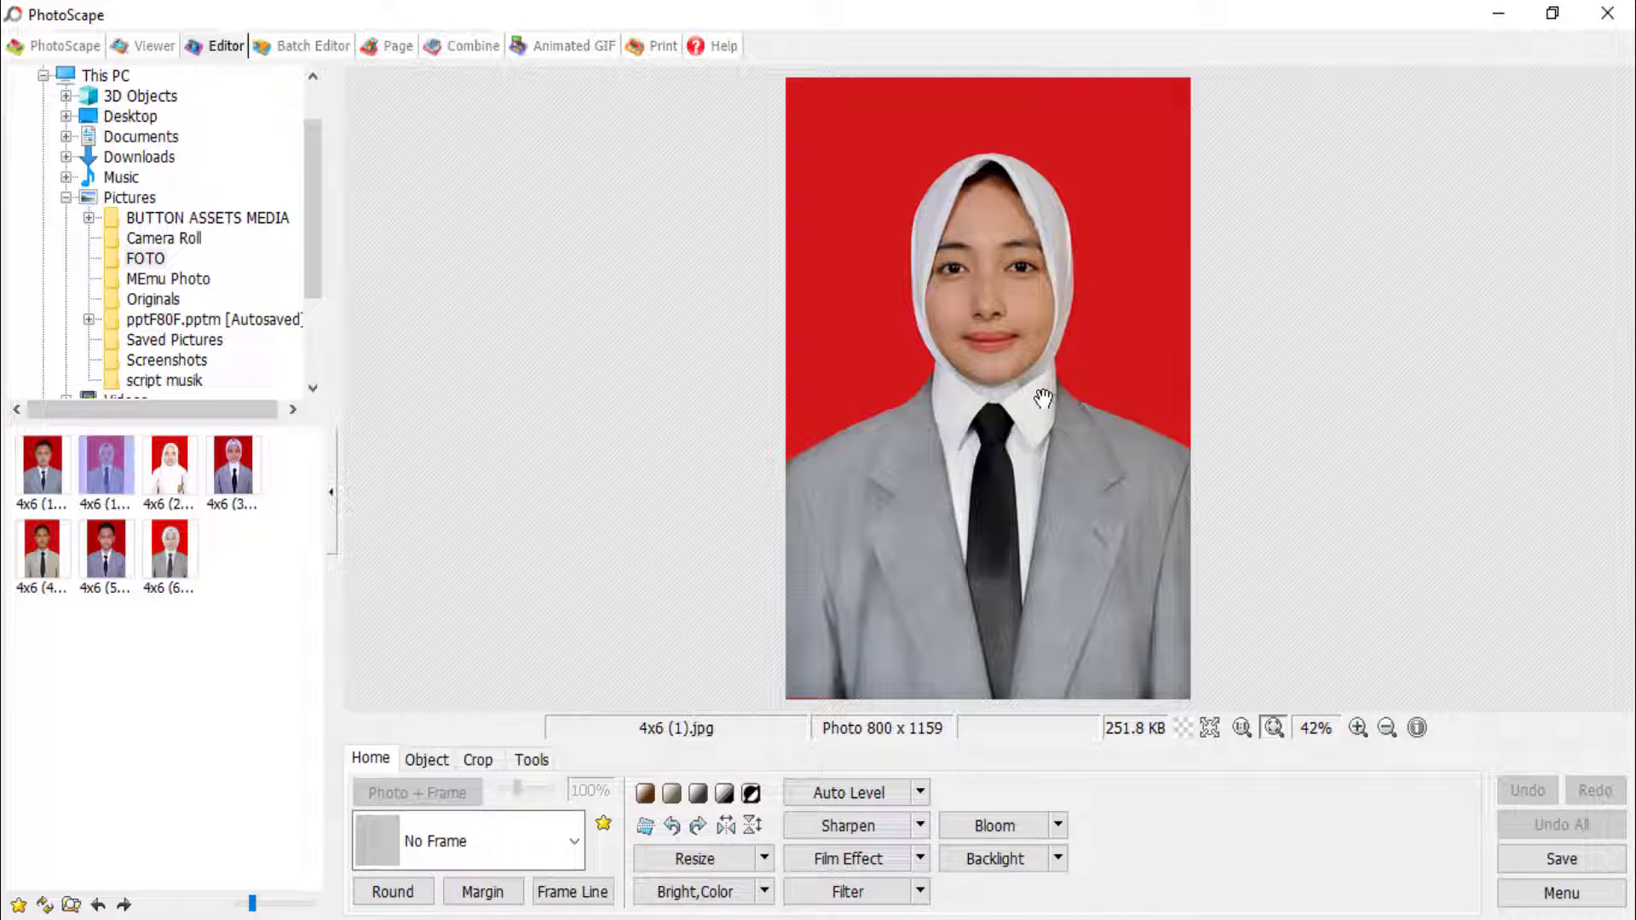
Step: Set the crop ratio to 2:3 and draw a crop area of about 610 x 915 pixels around the head and upper body
left_click(469, 760)
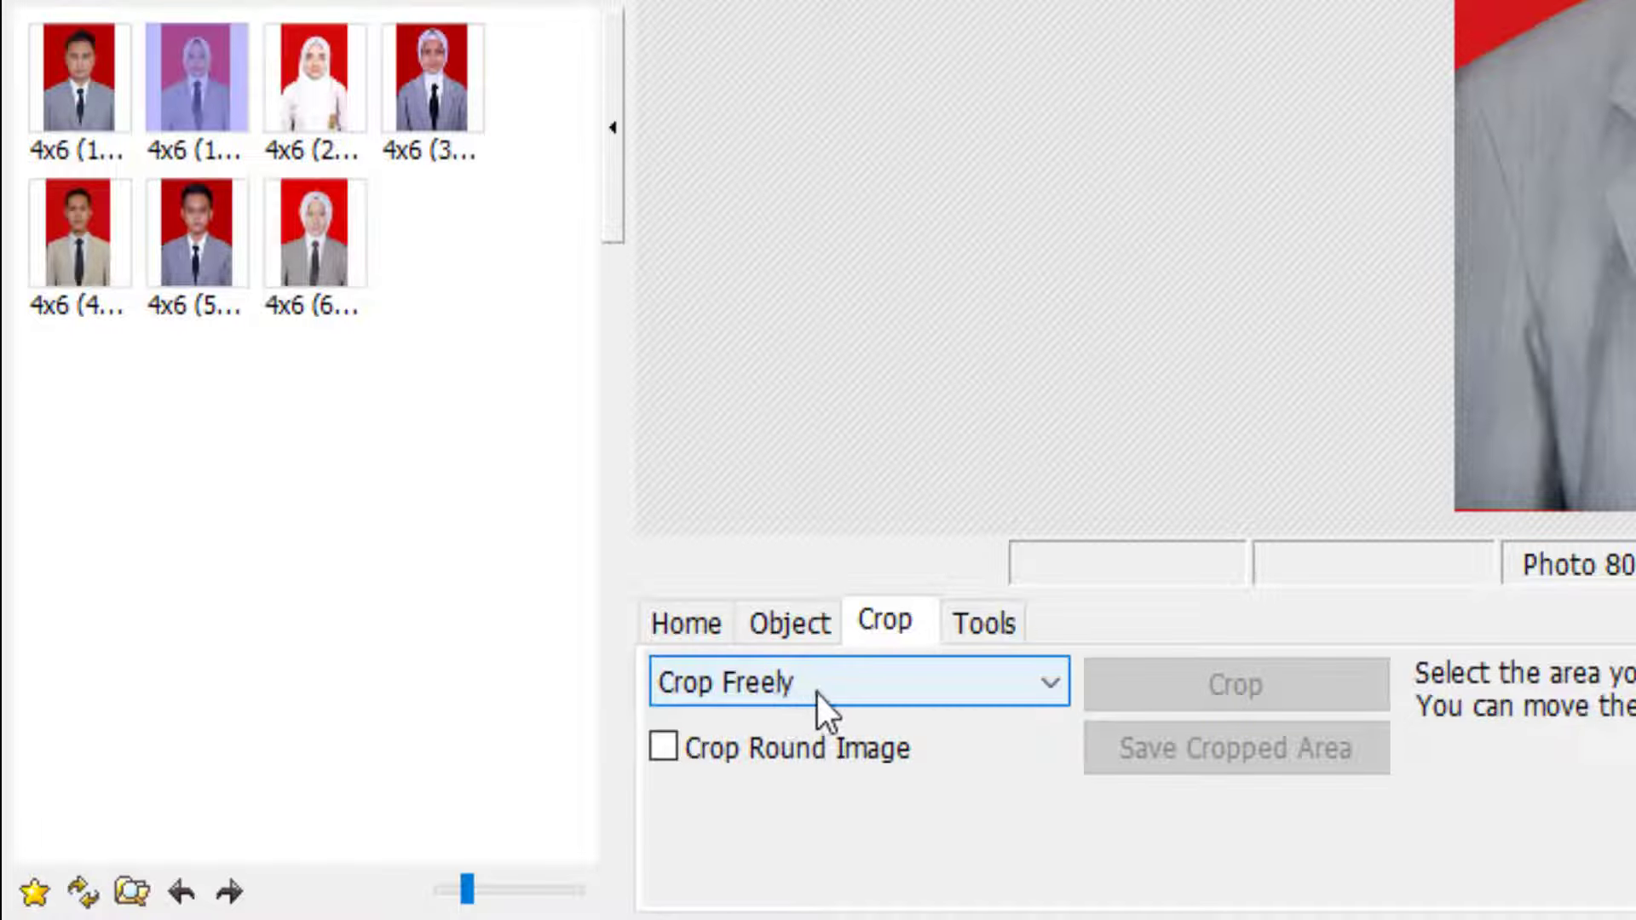
left_click(1040, 683)
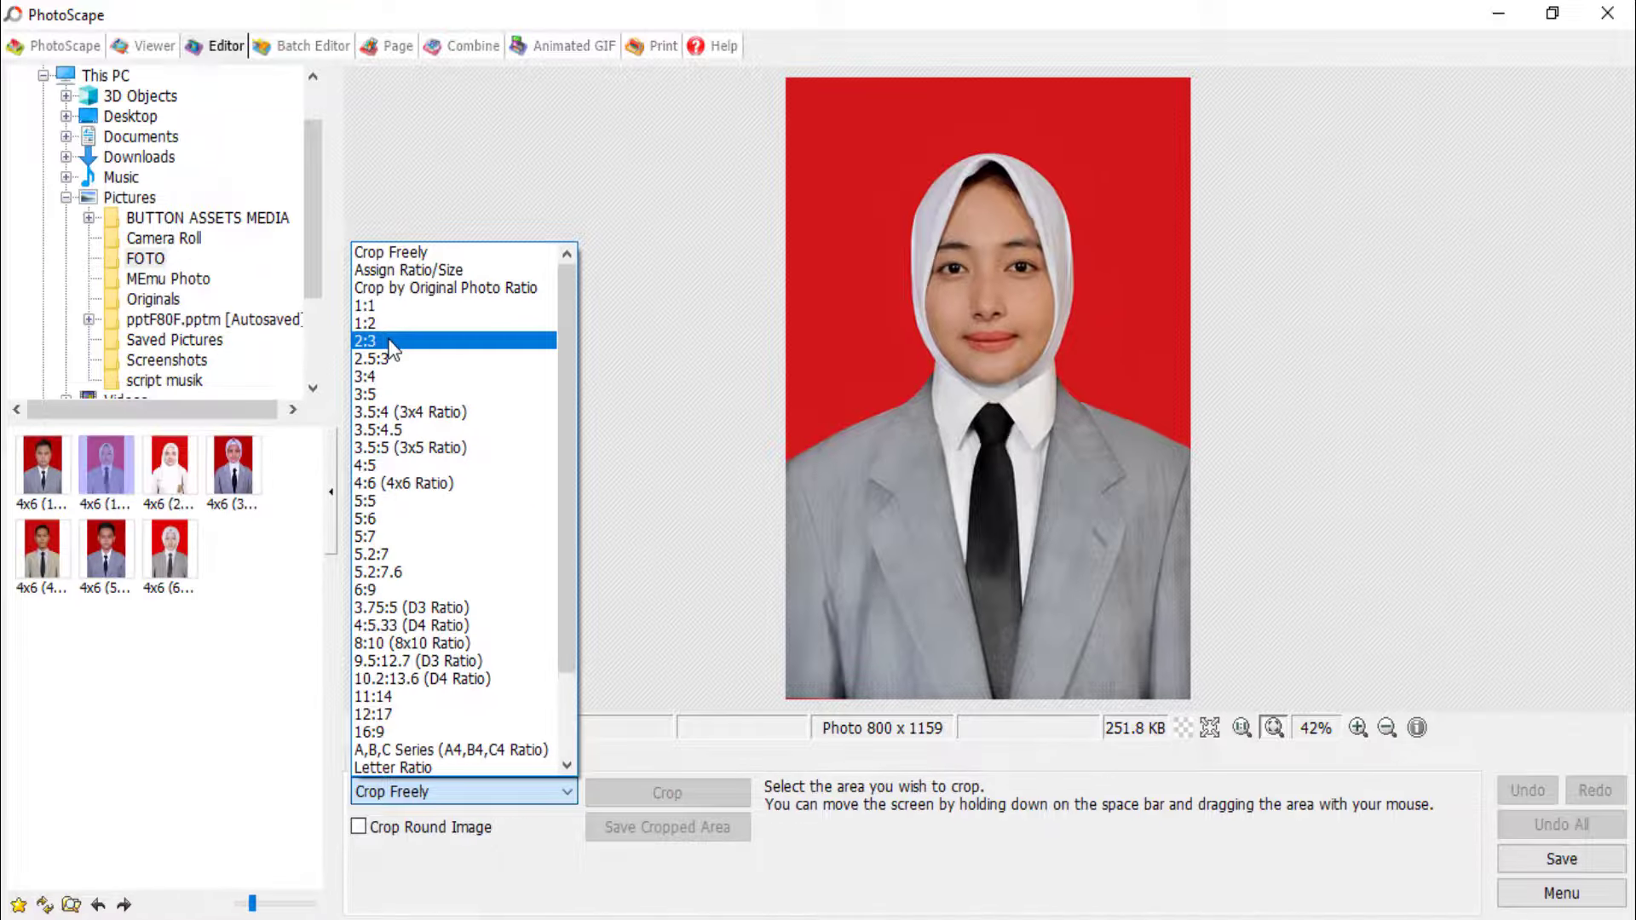
left_click(483, 158)
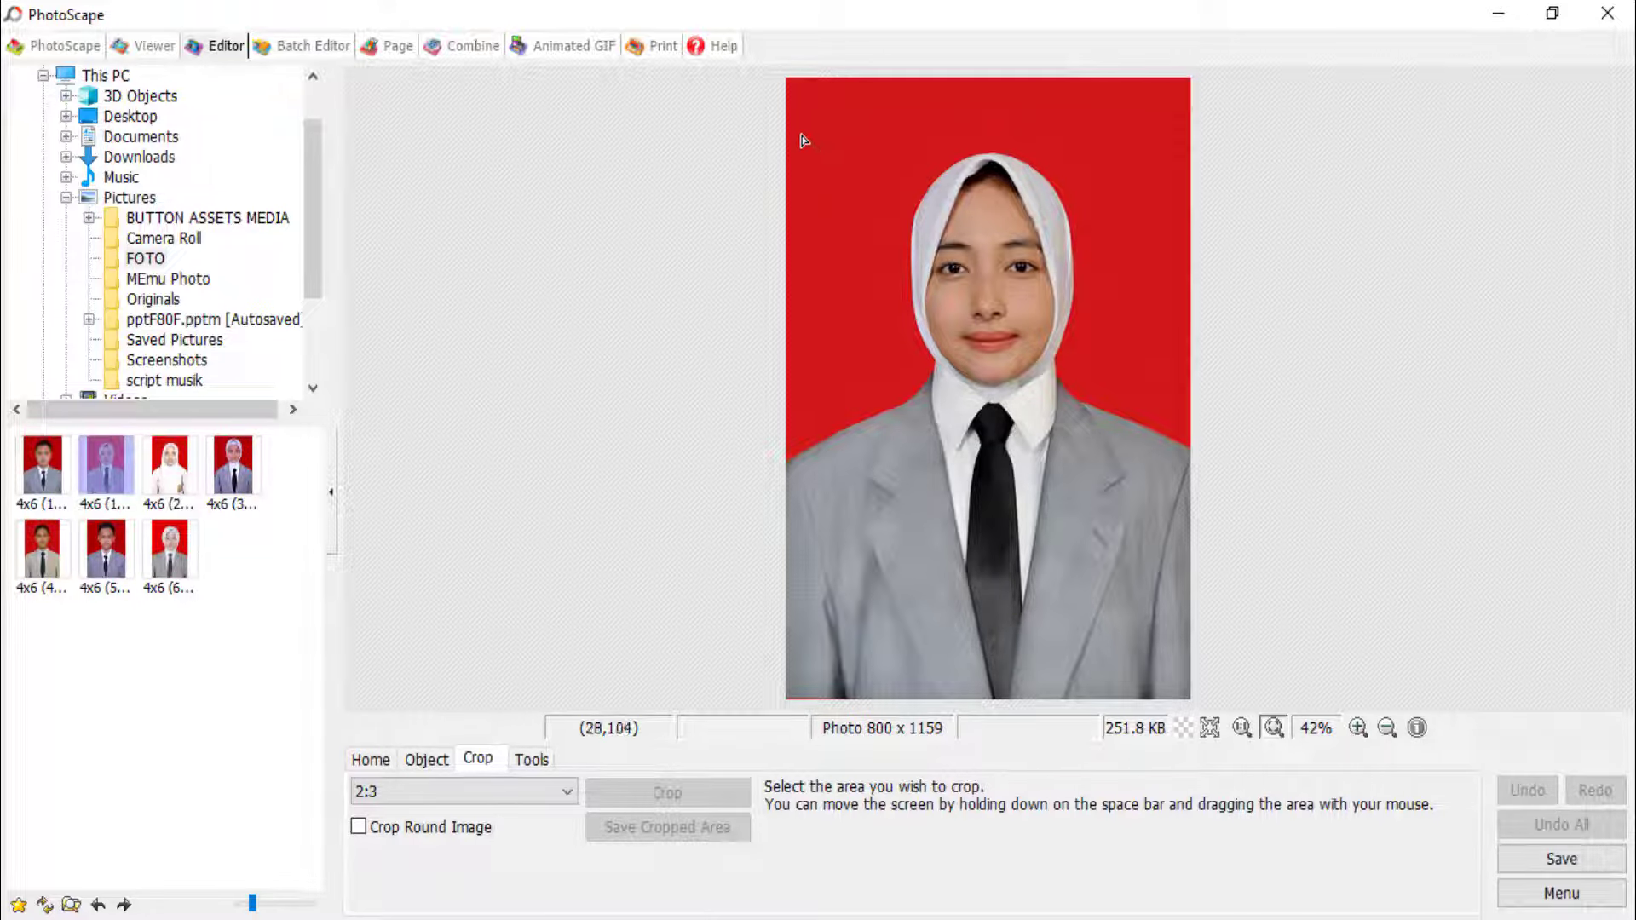
left_click_drag(798, 132, 1108, 624)
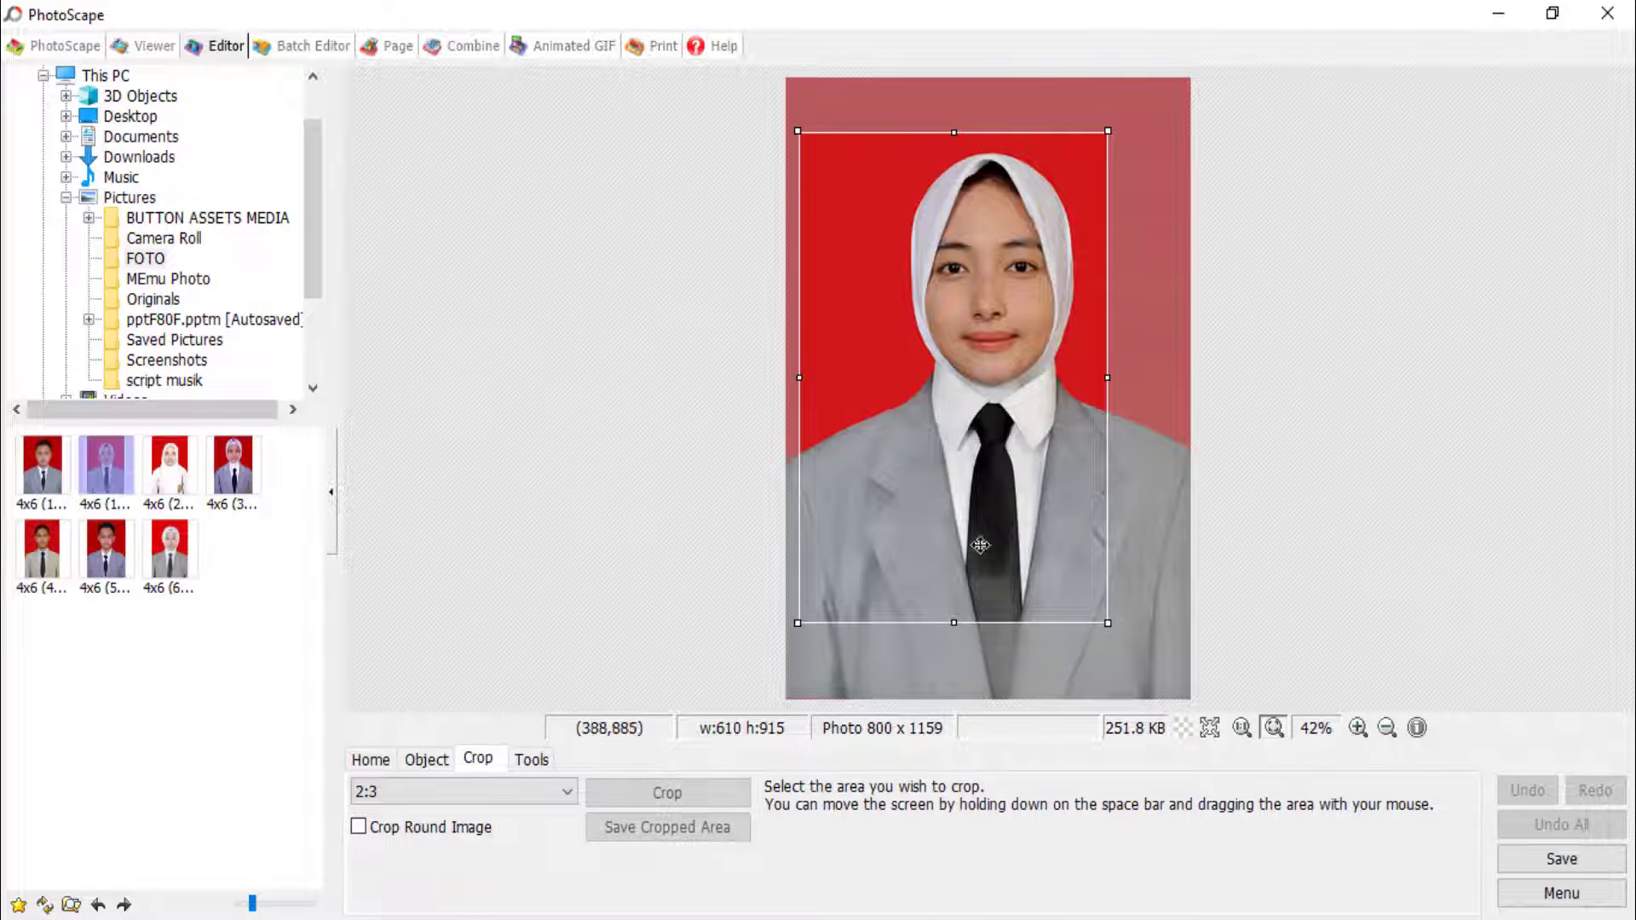
left_click_drag(936, 517, 960, 525)
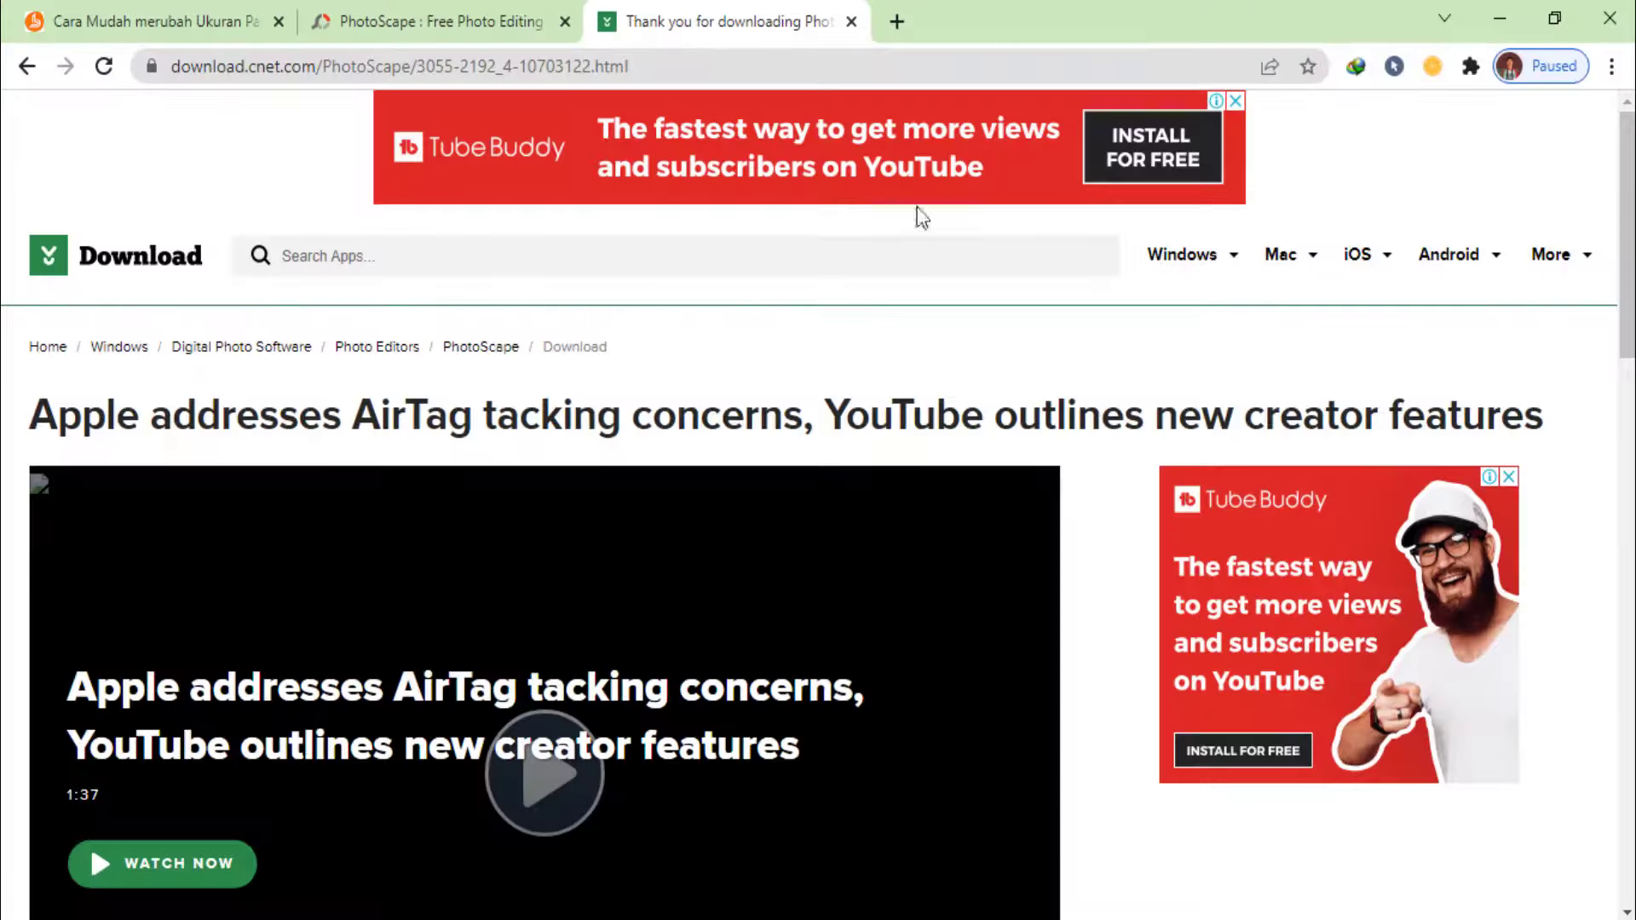
Step: Switch to the browser, search Google for "ukuran foto 2x3" and examine the image results for passport photo size examples
left_click(865, 68)
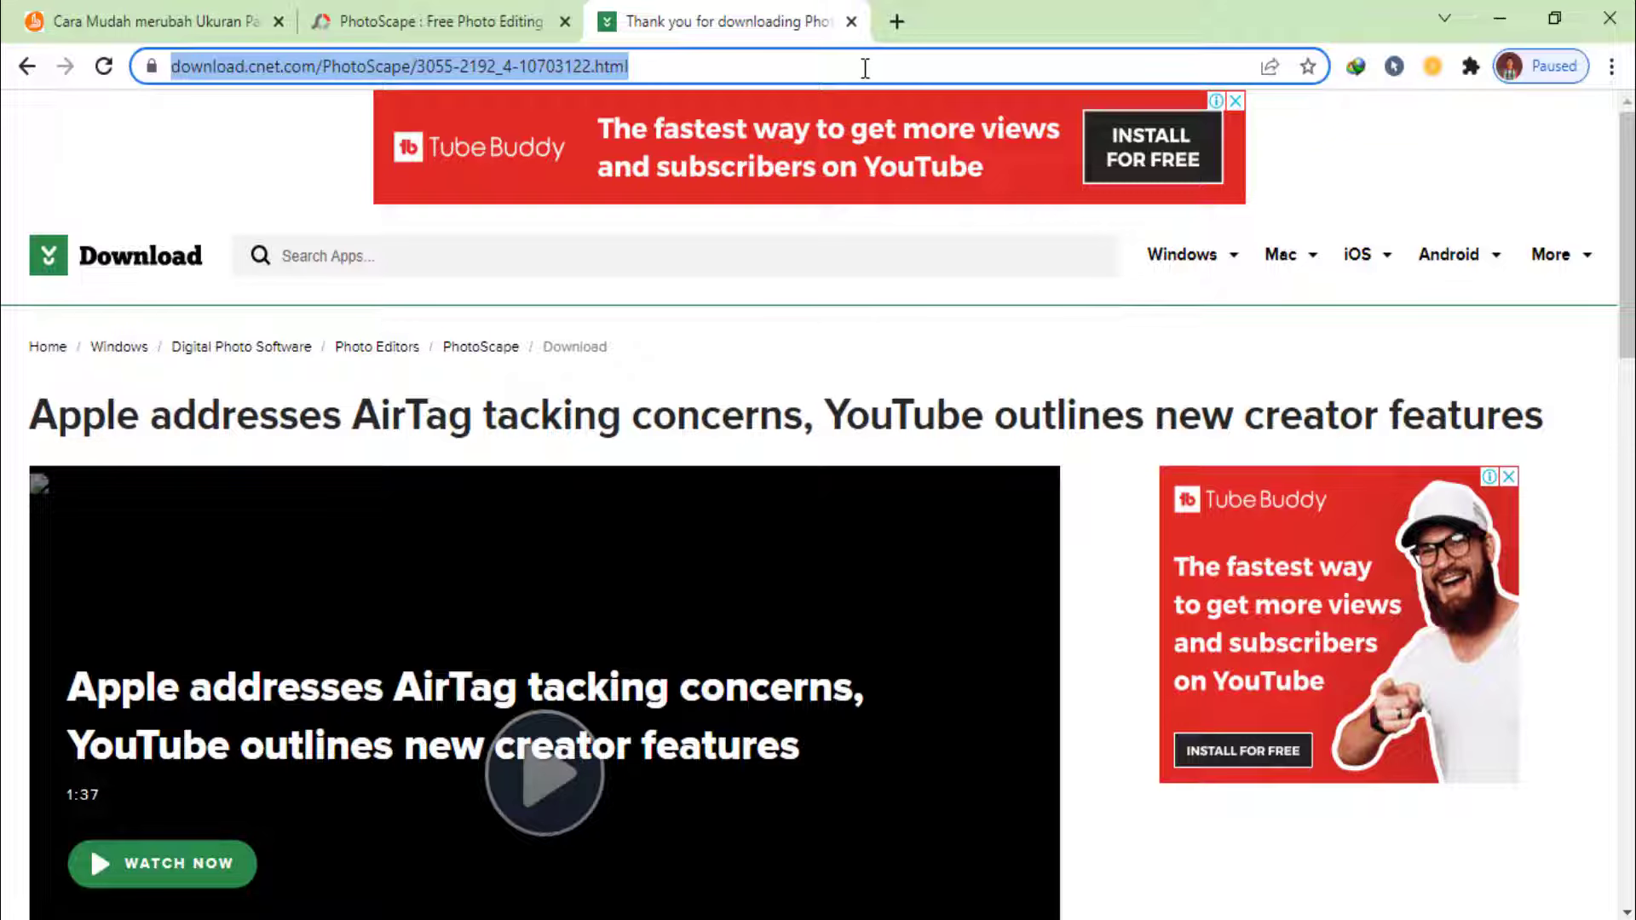
type("ukura")
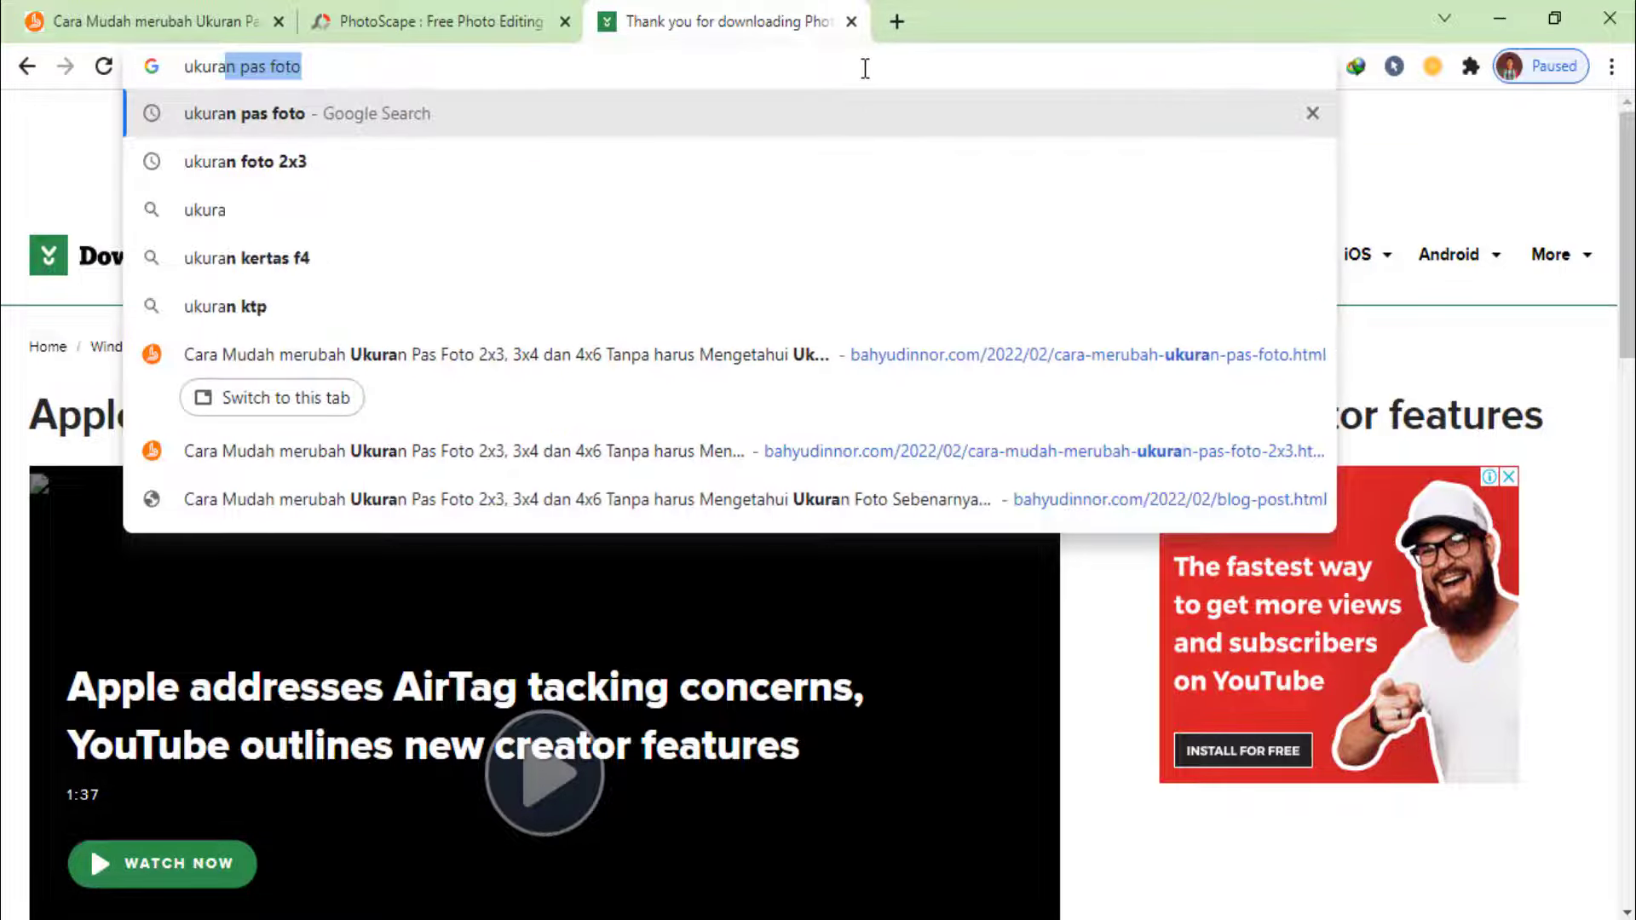
type("n foto")
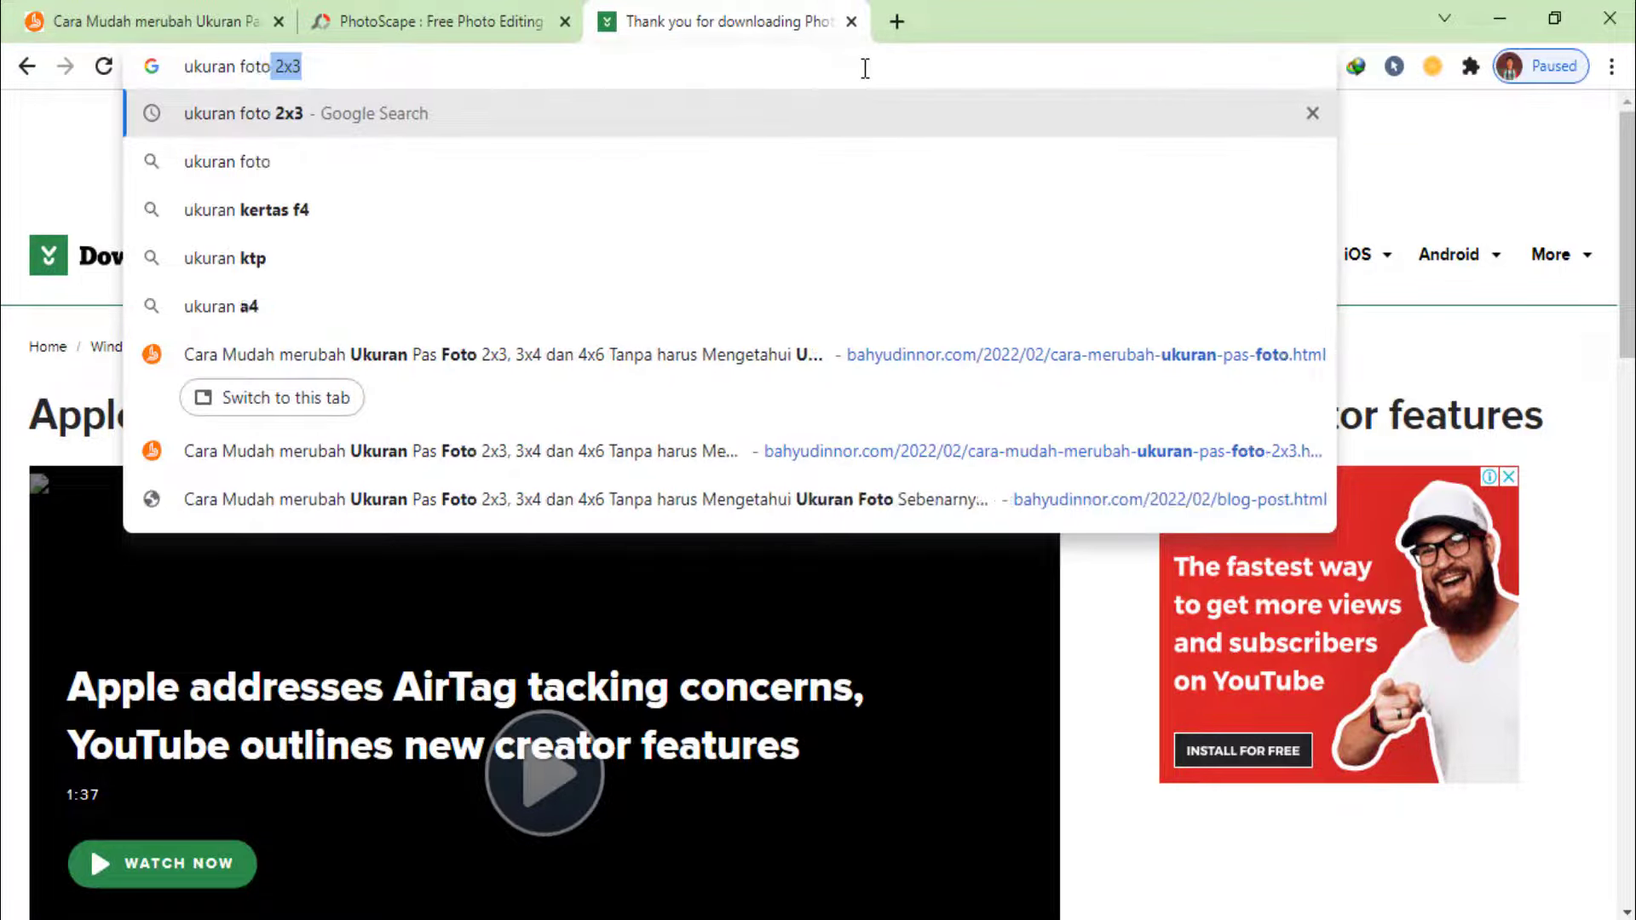
type(" 2x3")
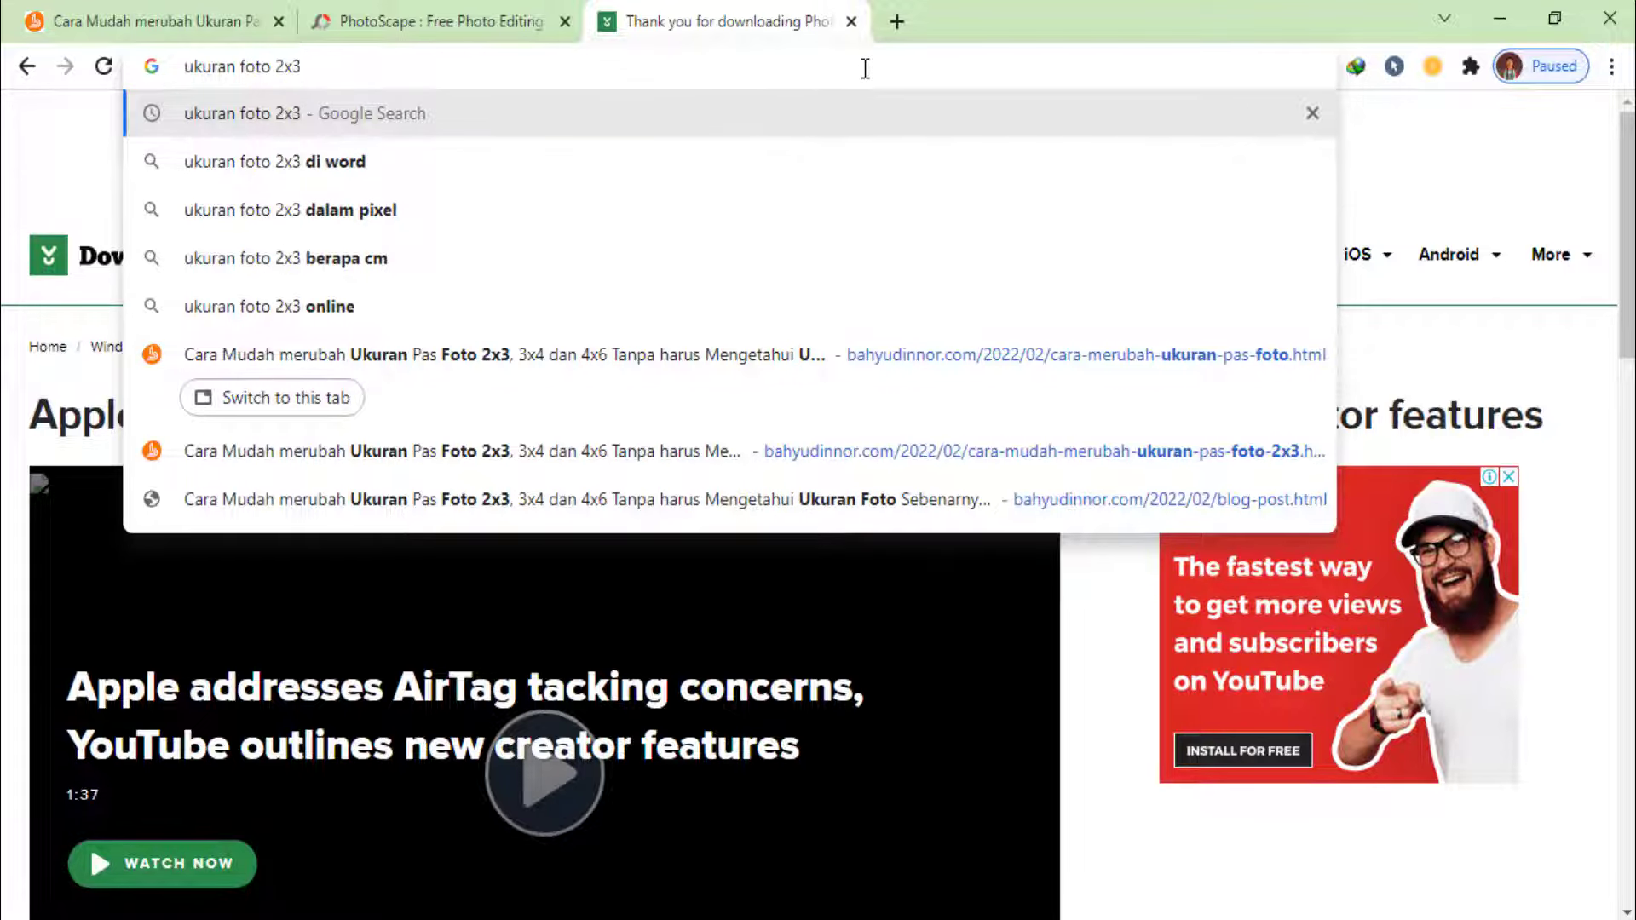
key("Return")
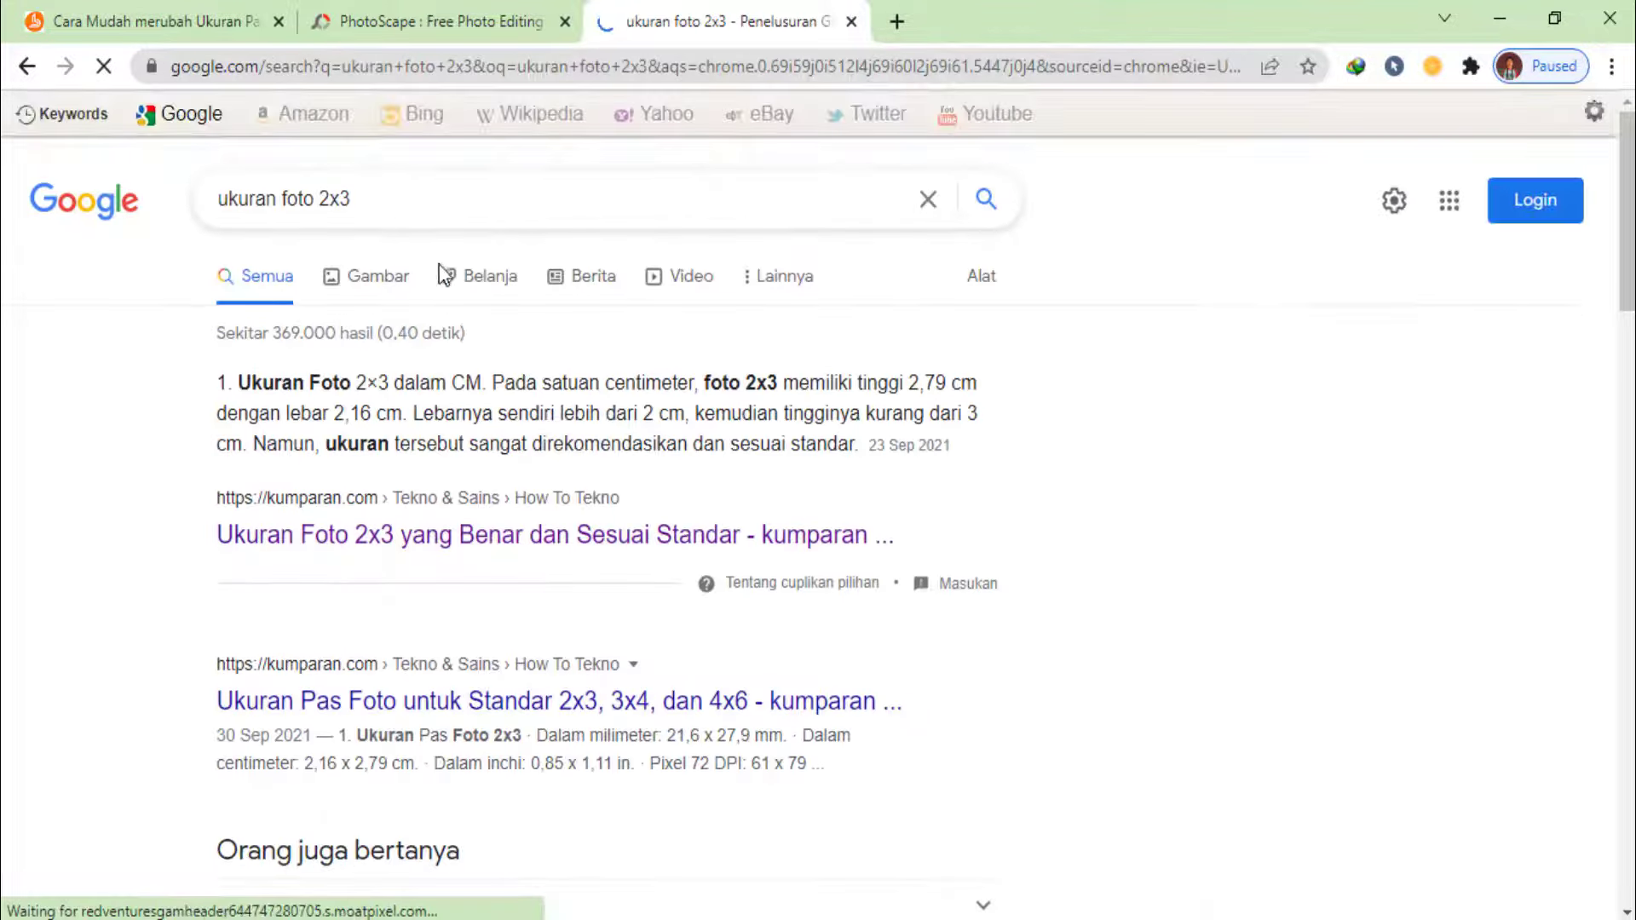
left_click(368, 283)
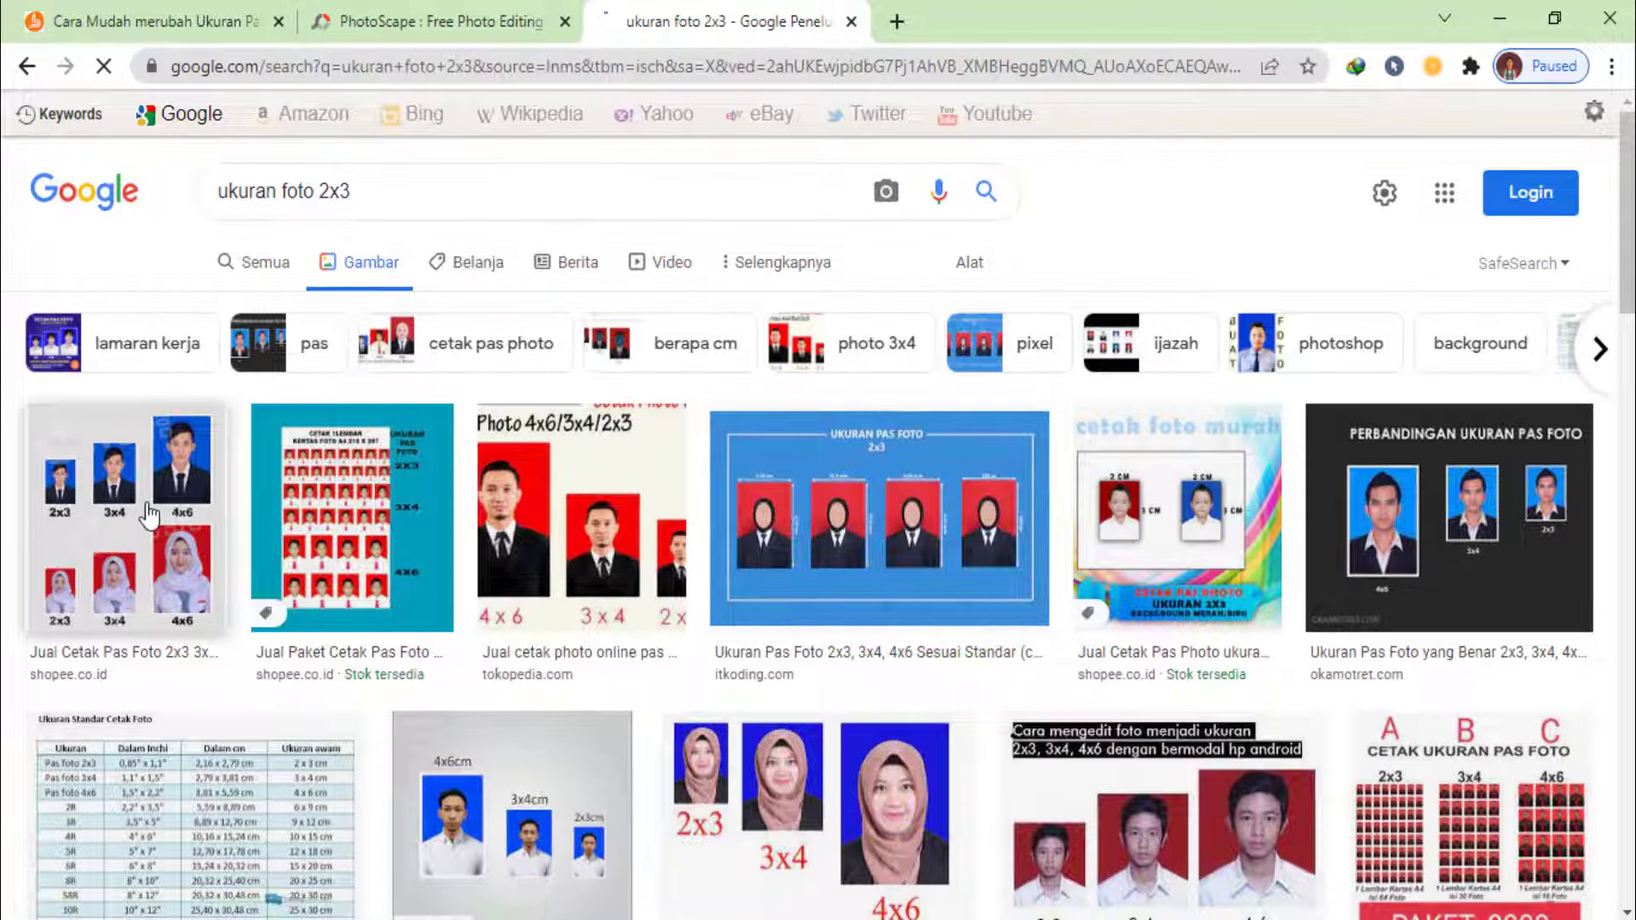
left_click(150, 514)
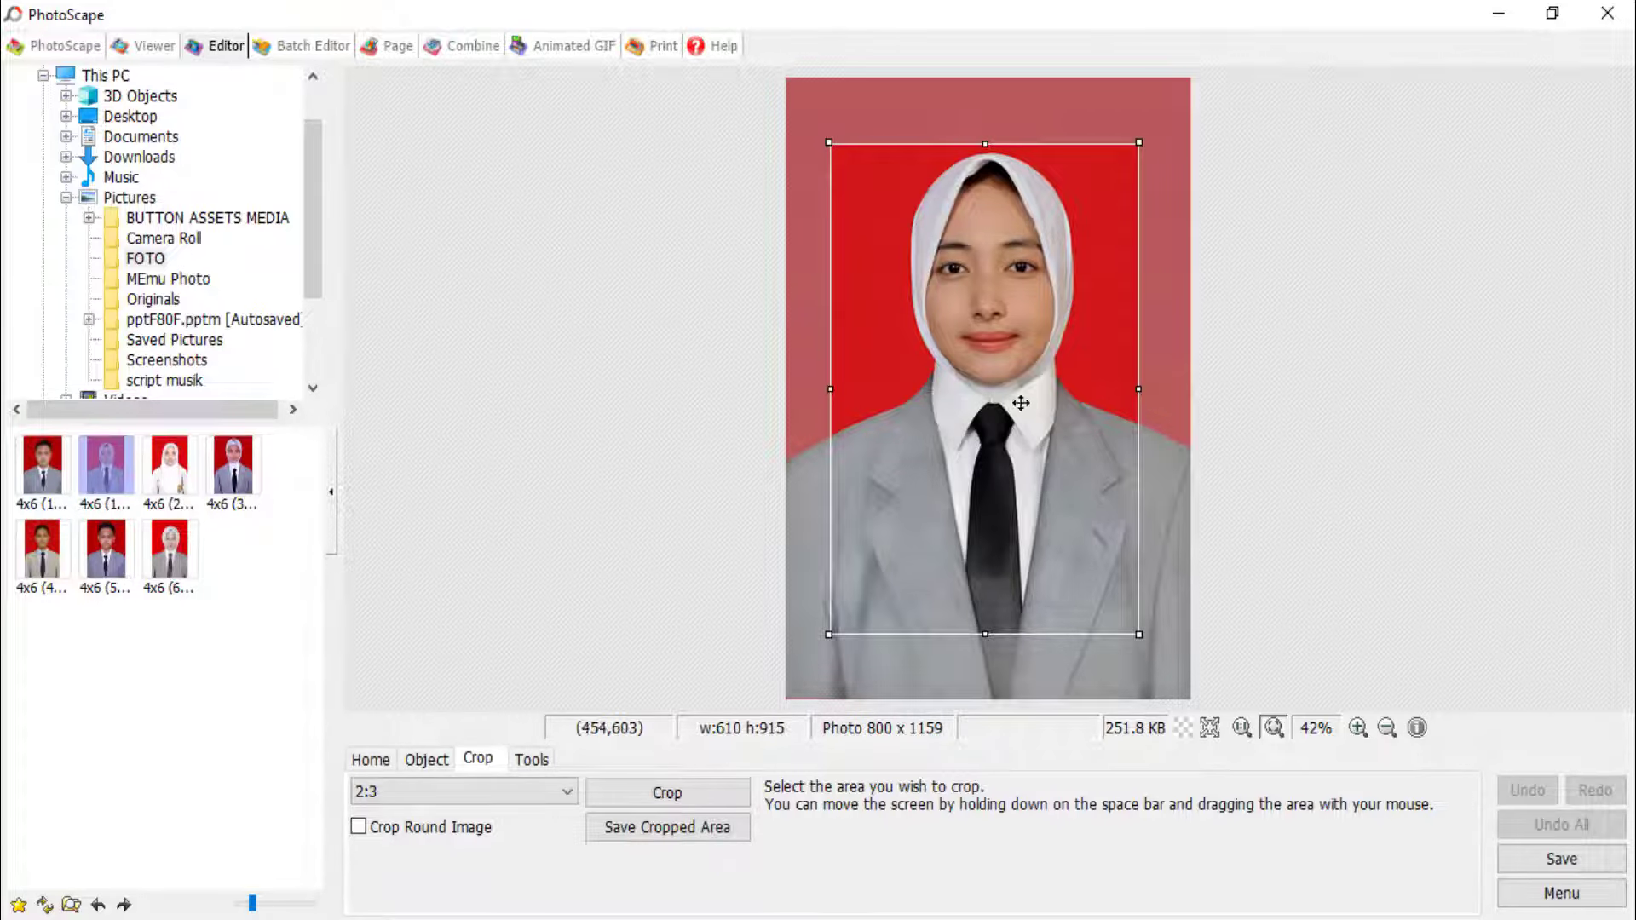
Step: Enlarge the 2:3 crop area in PhotoScape to about 689 x 1033 pixels, centre it on the subject and crop the photo
left_click_drag(1019, 392, 864, 406)
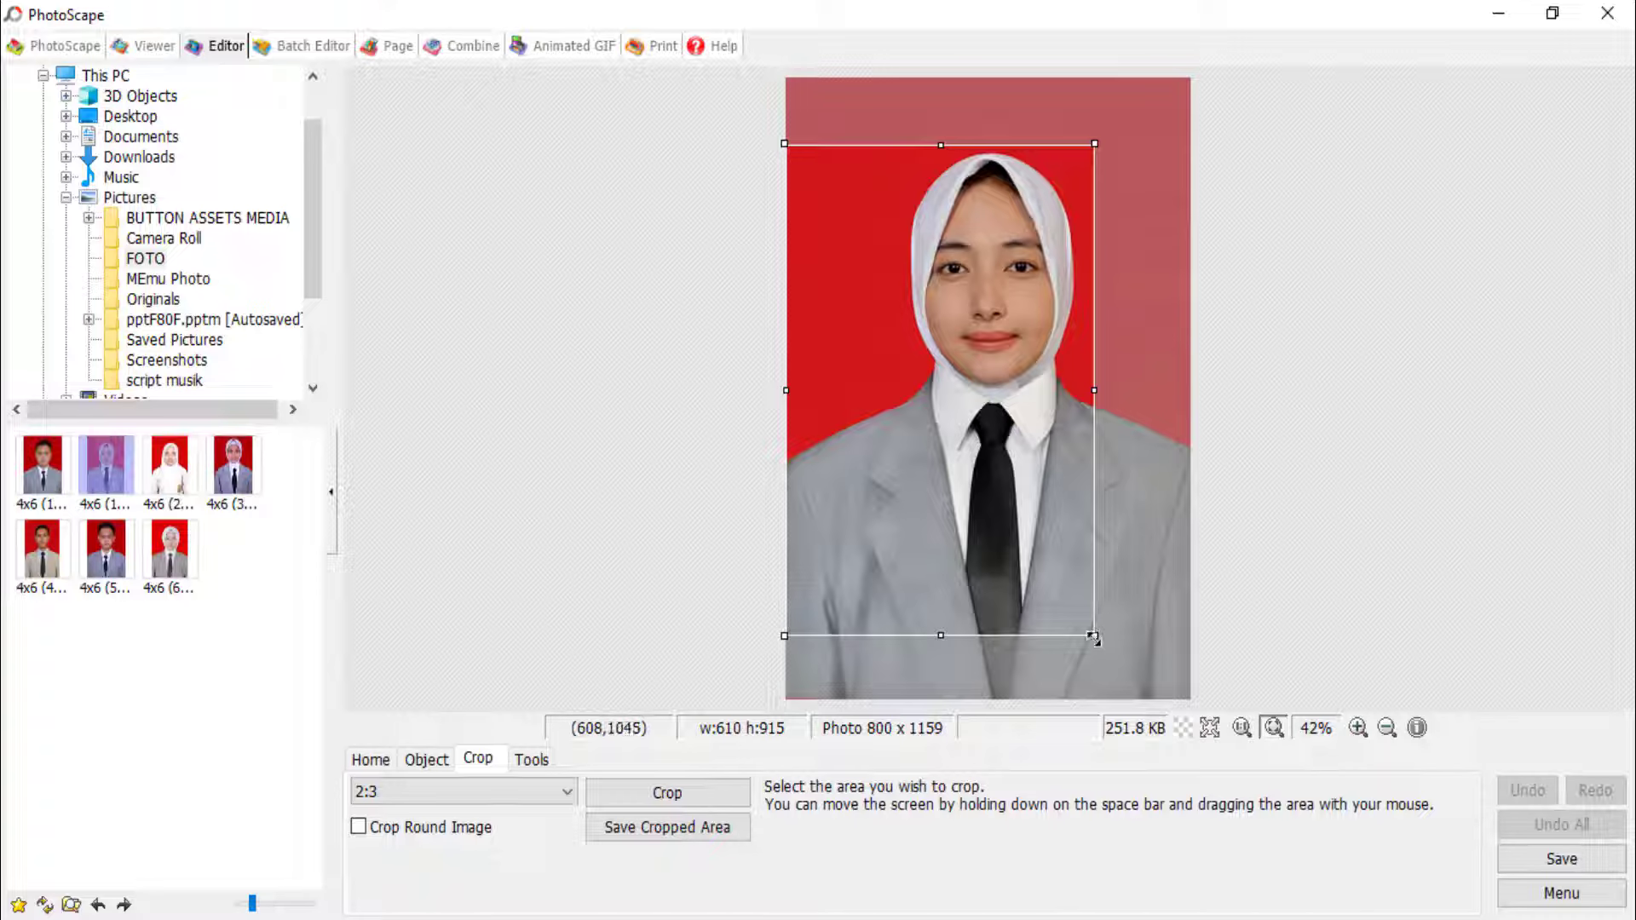
left_click_drag(1094, 637, 1169, 686)
left_click_drag(824, 405, 859, 432)
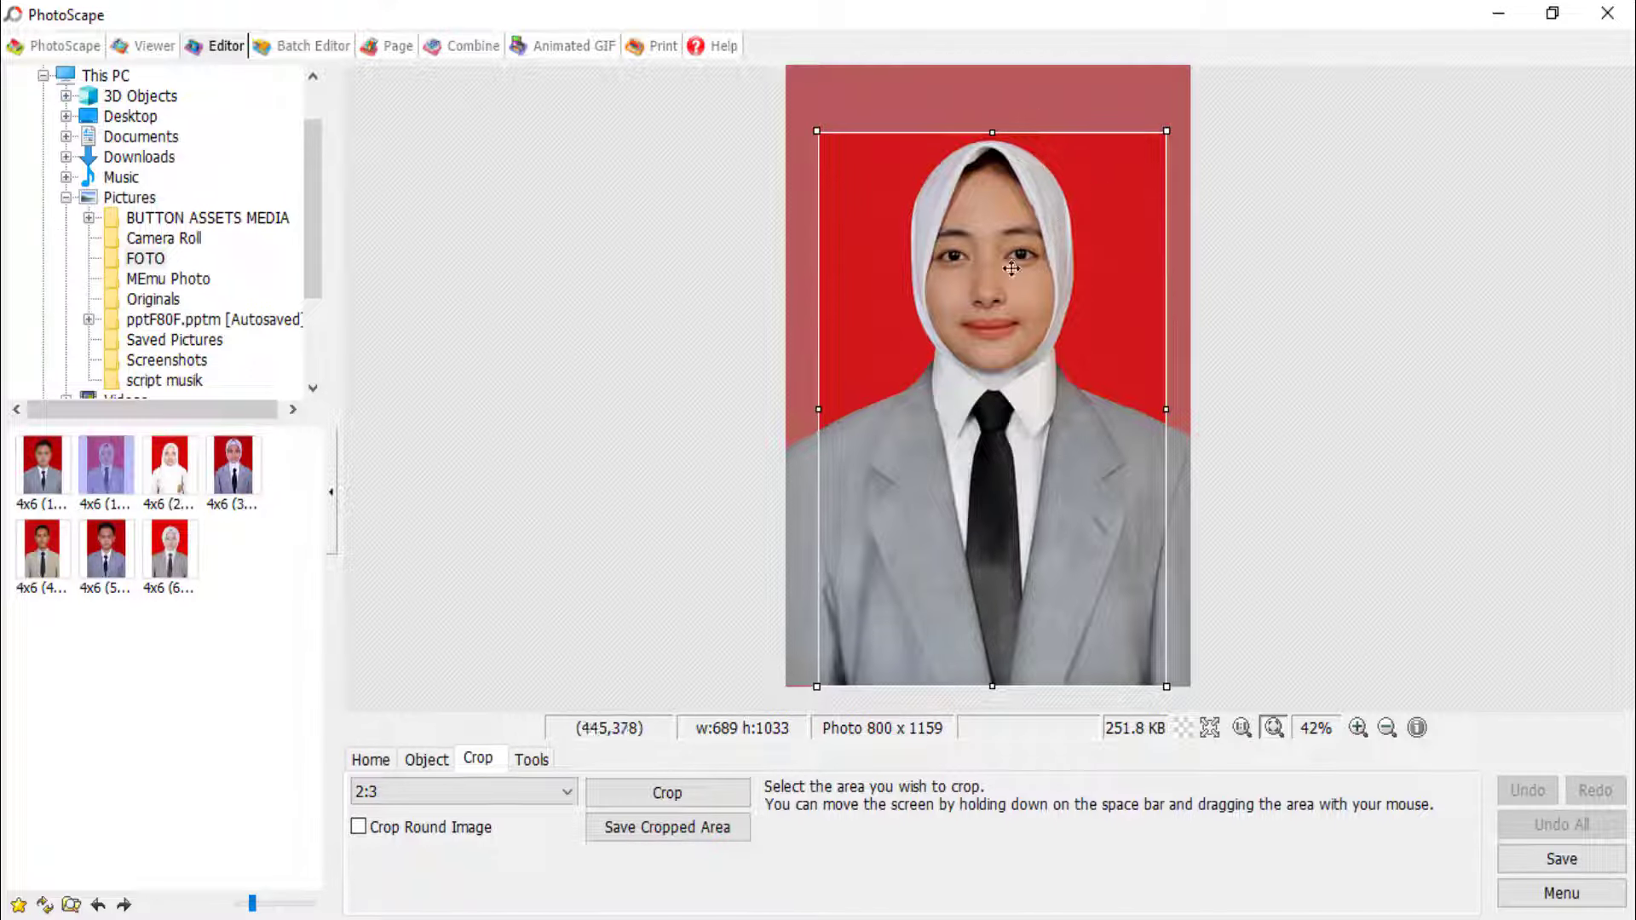
left_click_drag(1011, 211, 1006, 322)
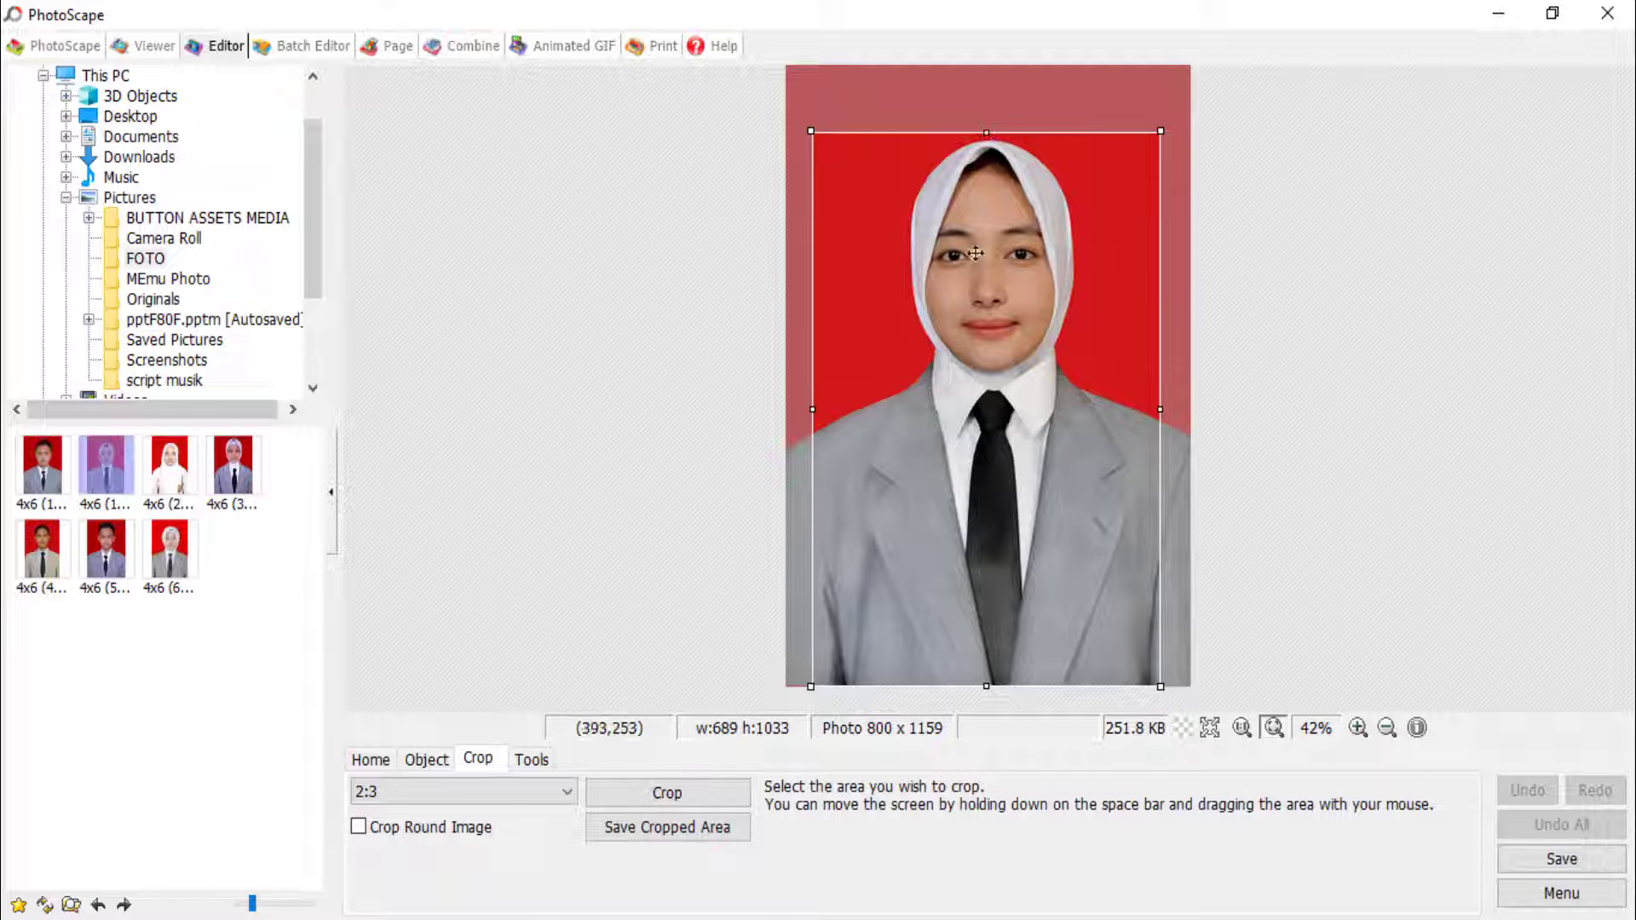
left_click_drag(976, 268, 978, 269)
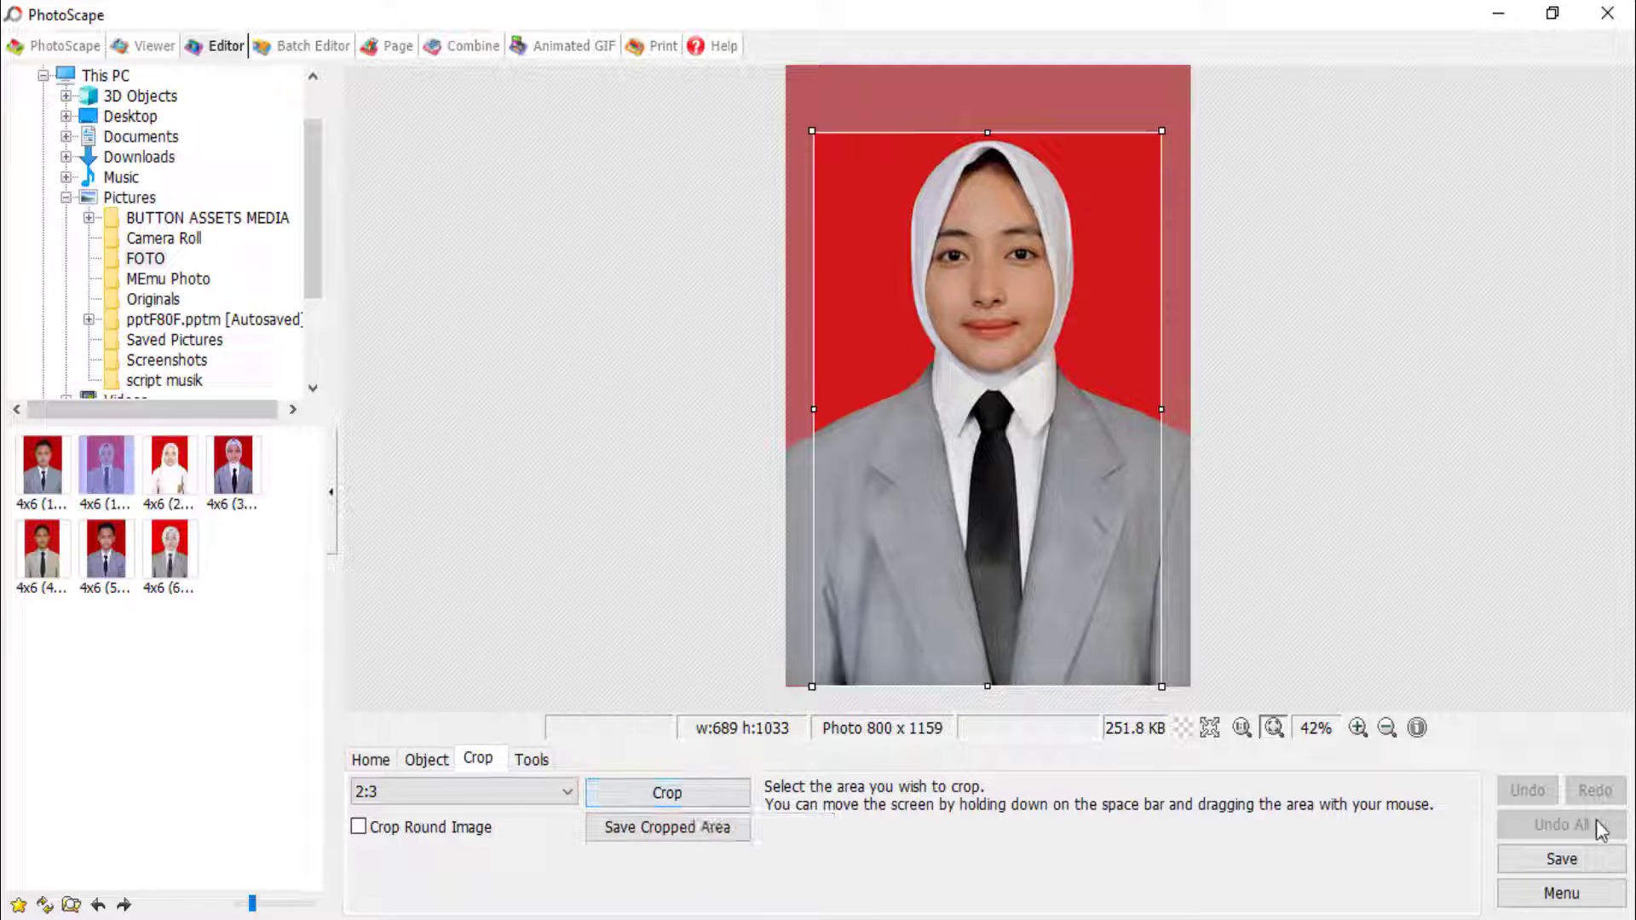
left_click(654, 796)
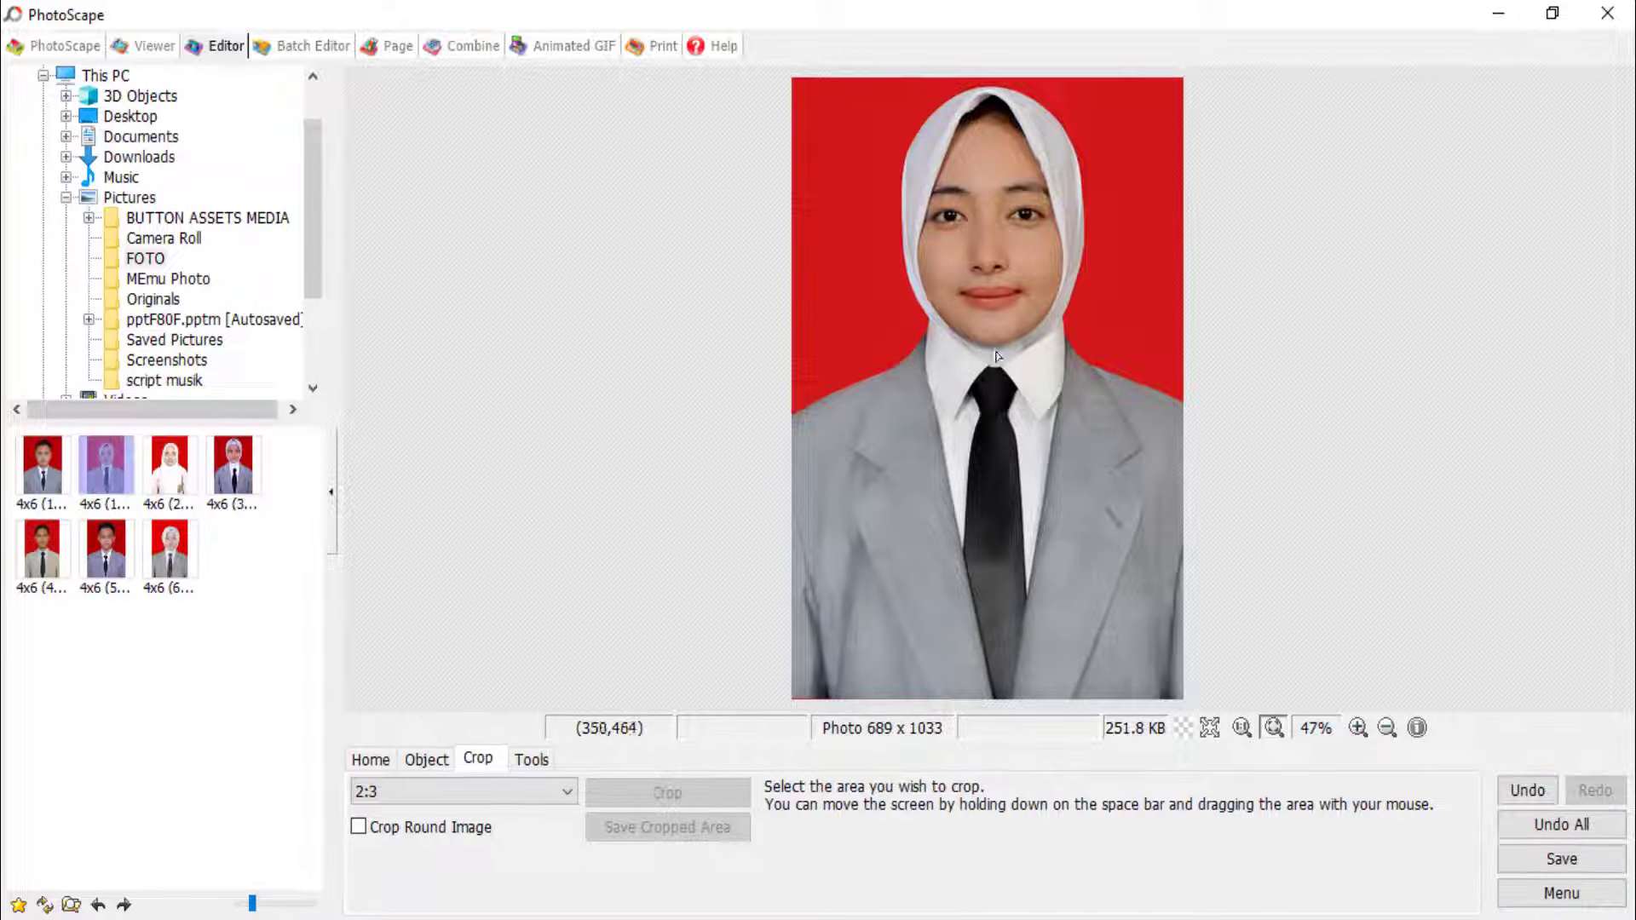
Step: Open the save options for the cropped photo and use 100% JPEG quality
left_click(1561, 861)
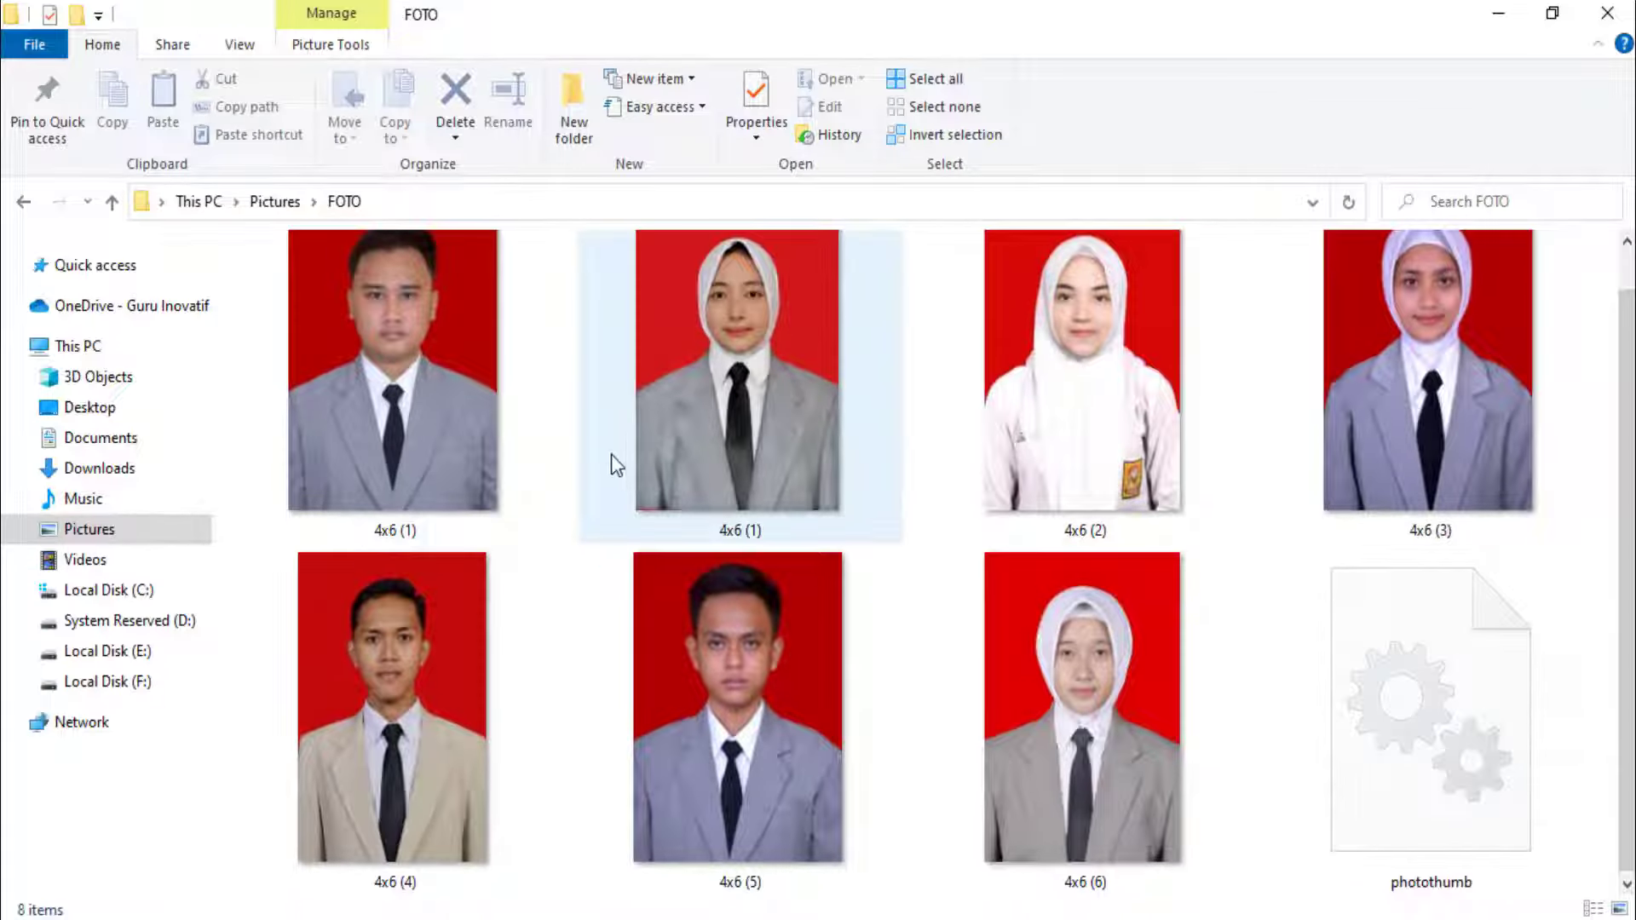
scroll(617, 464, "up", 1)
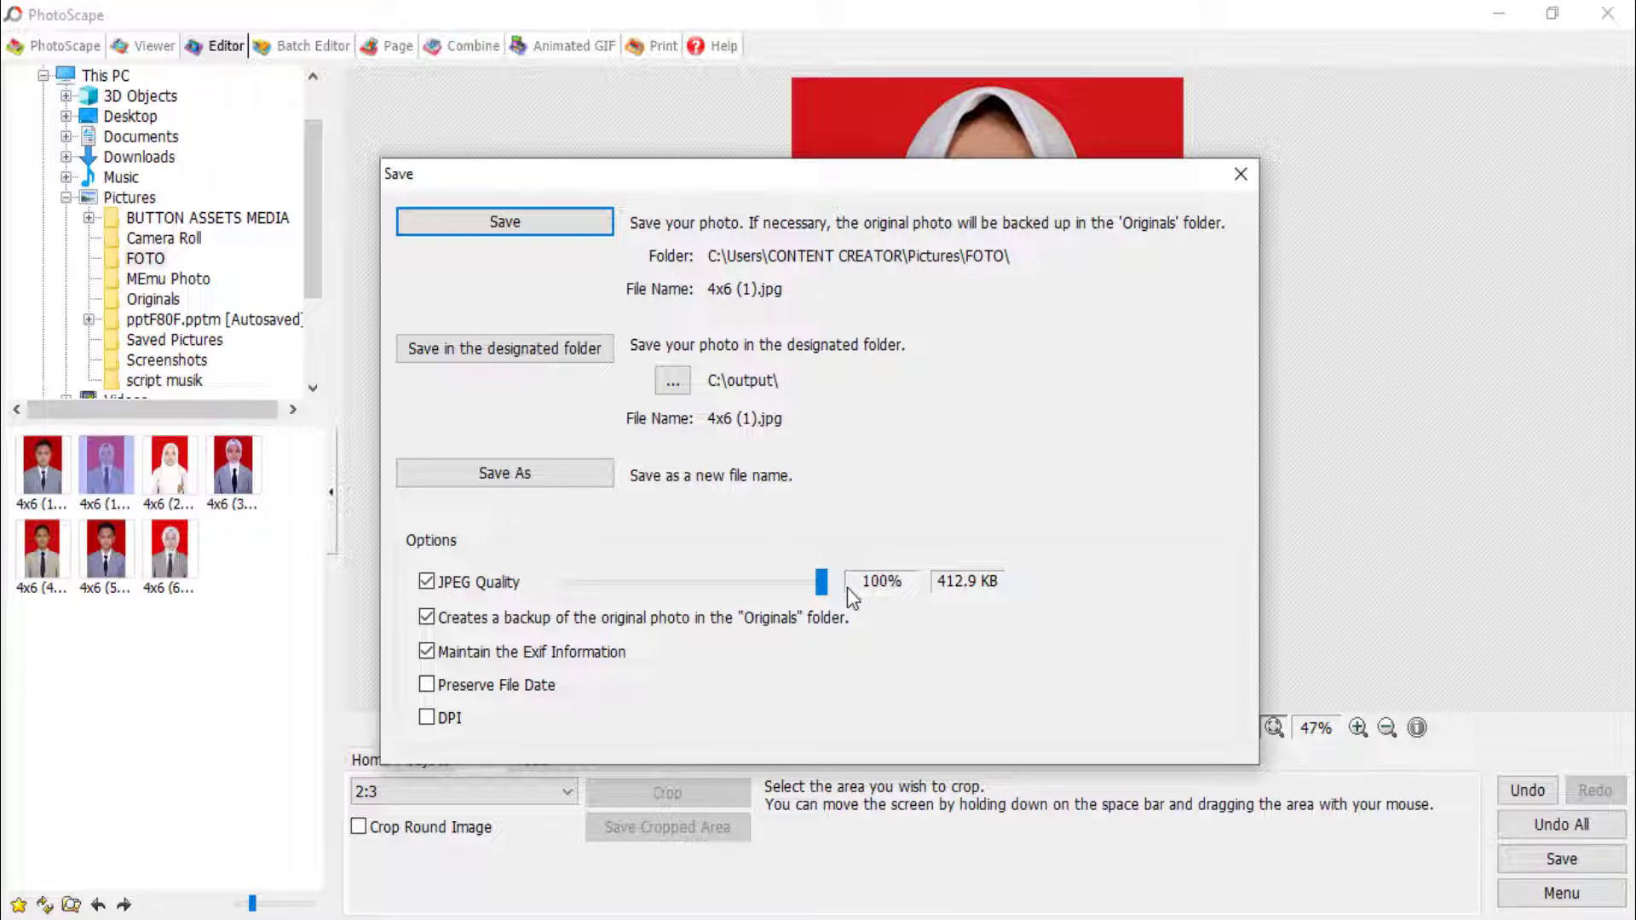
left_click_drag(821, 582, 863, 610)
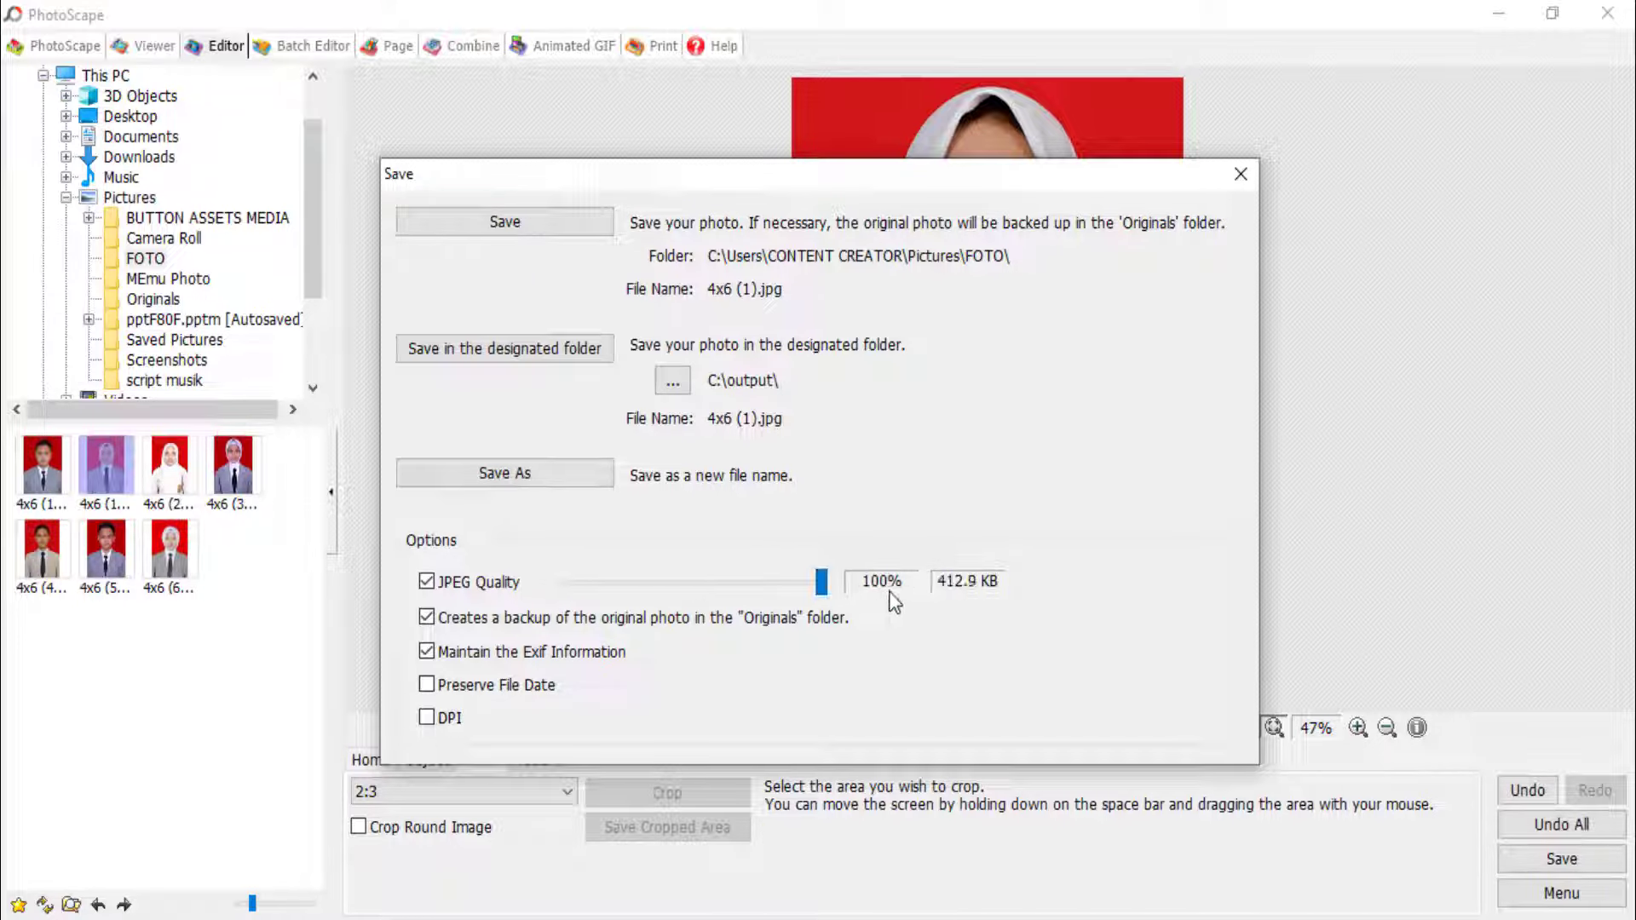
Step: Enable the DPI option at 300 DPI and save the cropped photo under its existing name, 4x6 (1).jpg, in the FOTO folder
left_click(426, 719)
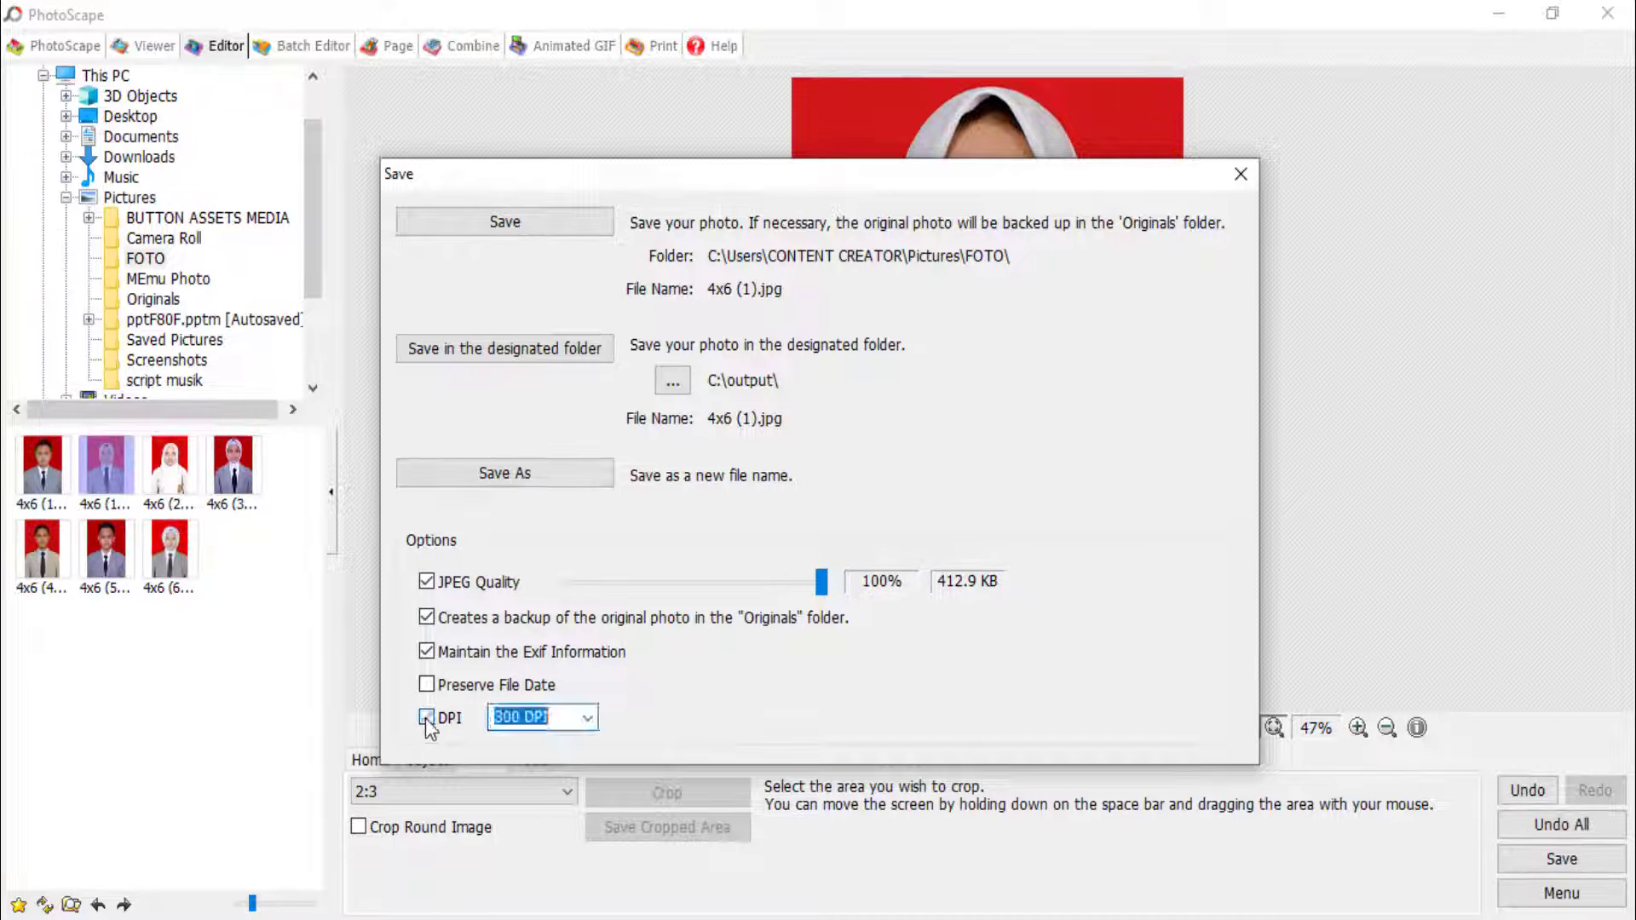
left_click(587, 720)
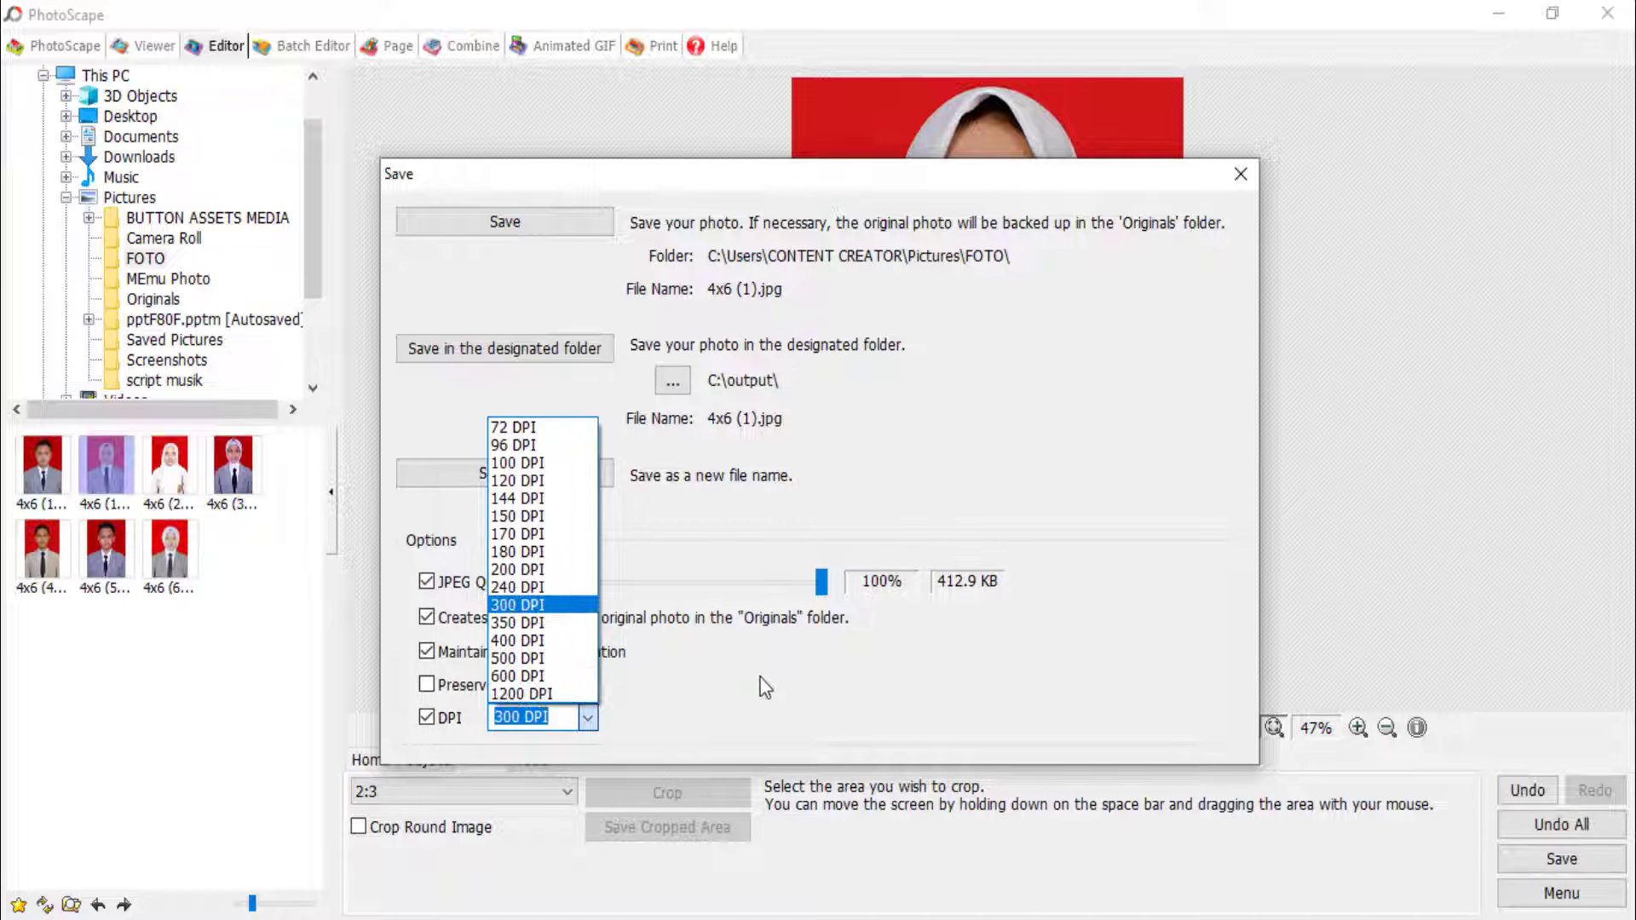
left_click(537, 604)
left_click(426, 718)
left_click(426, 719)
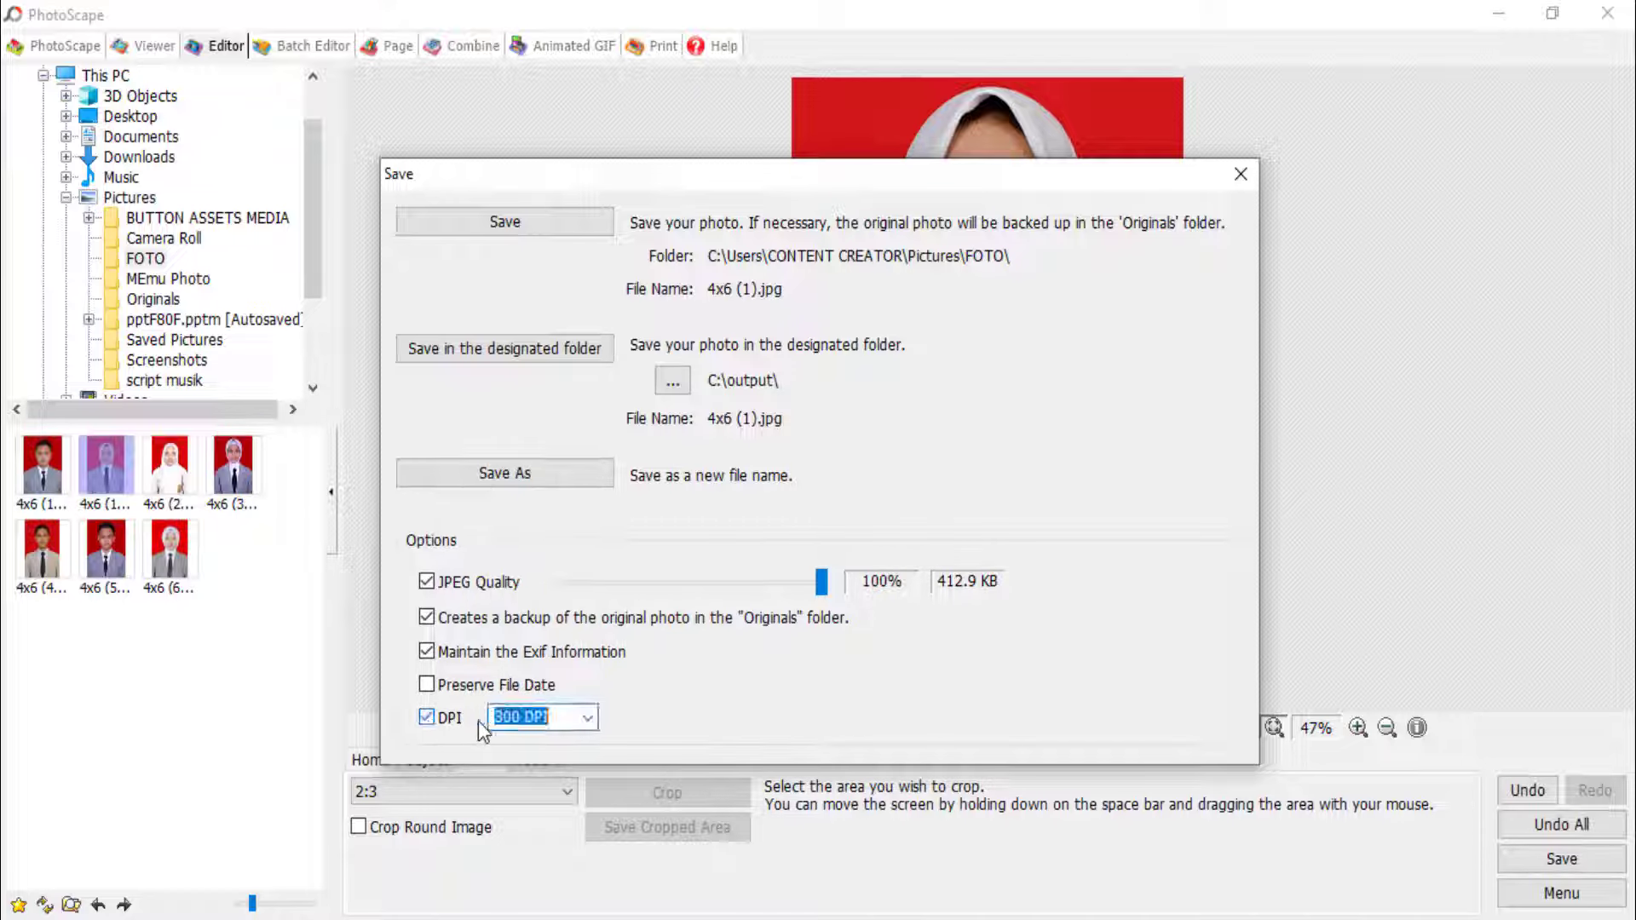
left_click(426, 718)
left_click(426, 719)
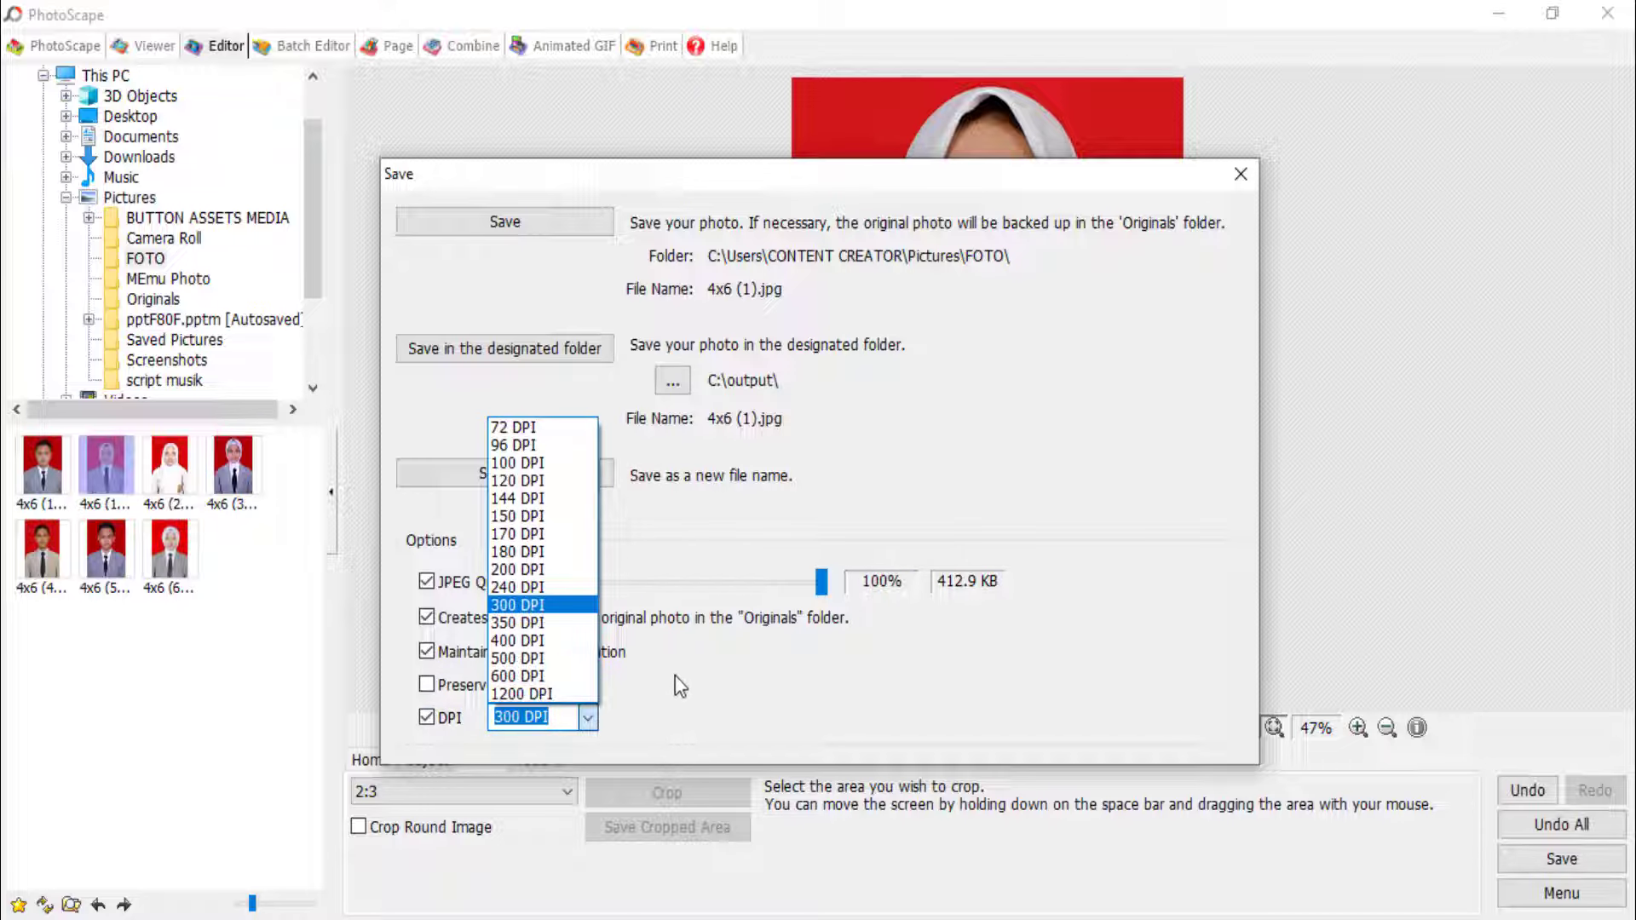
key("Up")
key("Up")
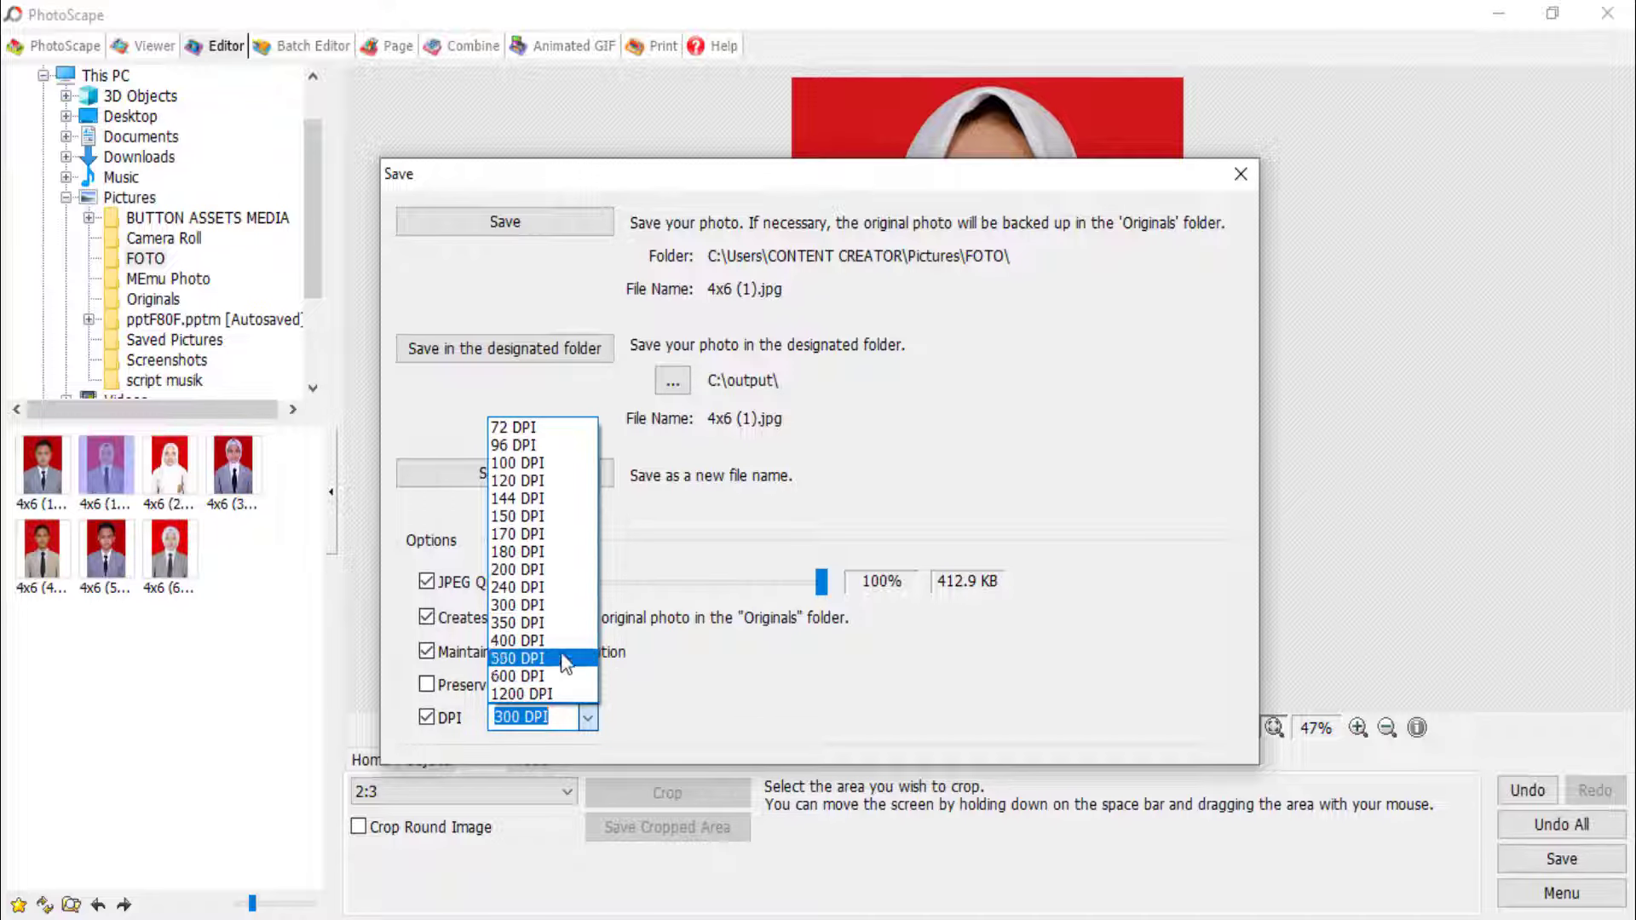
left_click(533, 607)
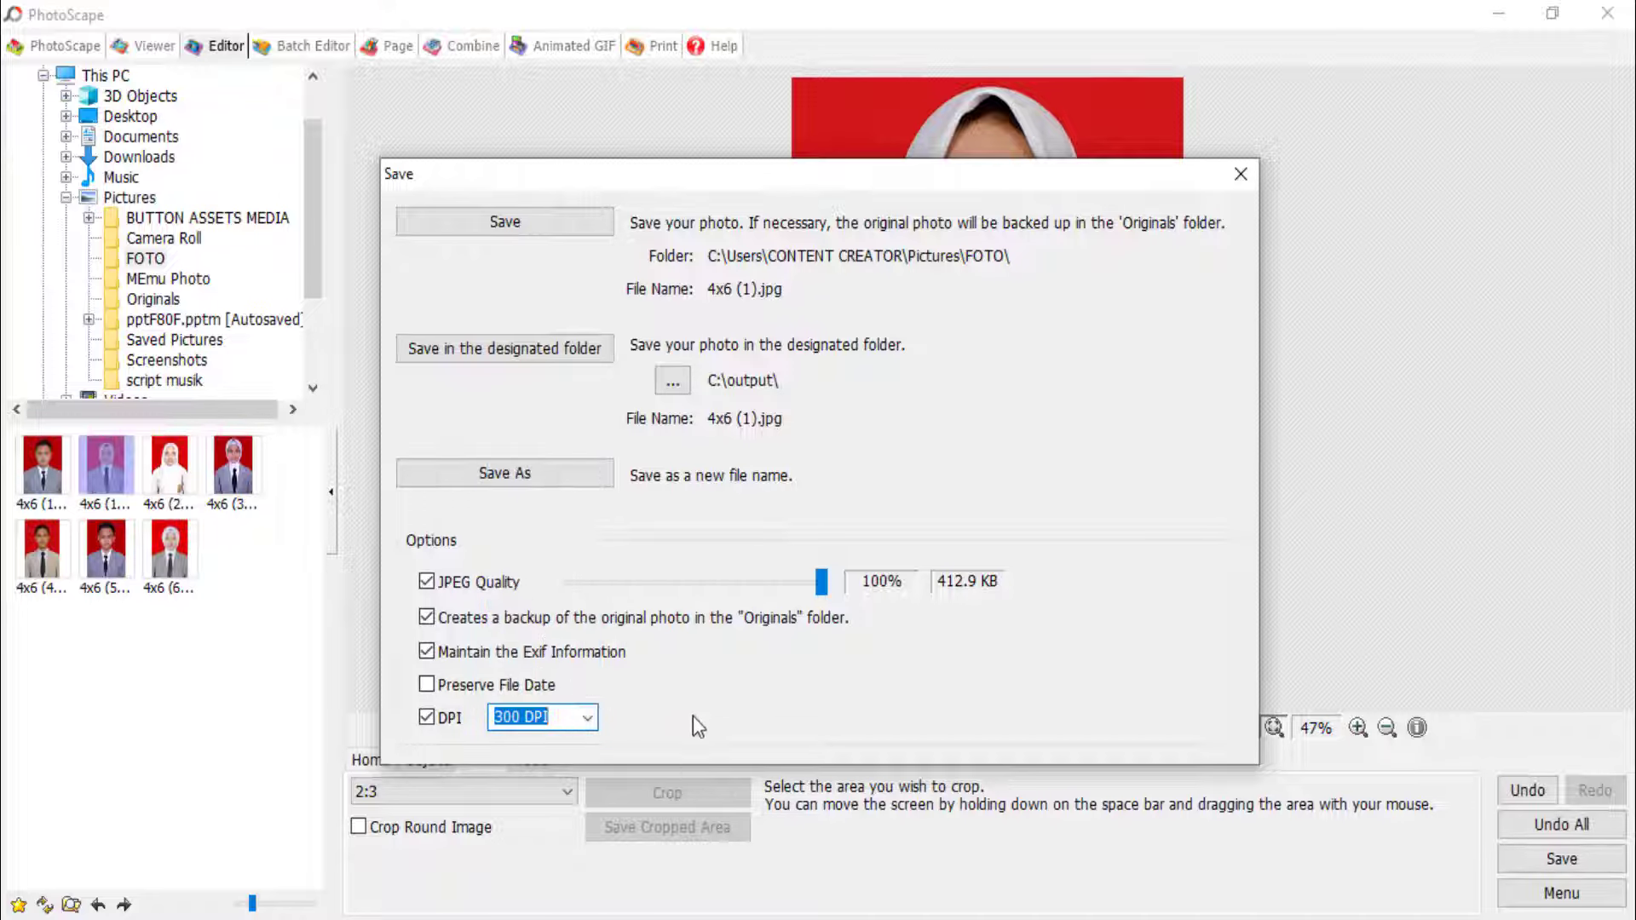
left_click(514, 223)
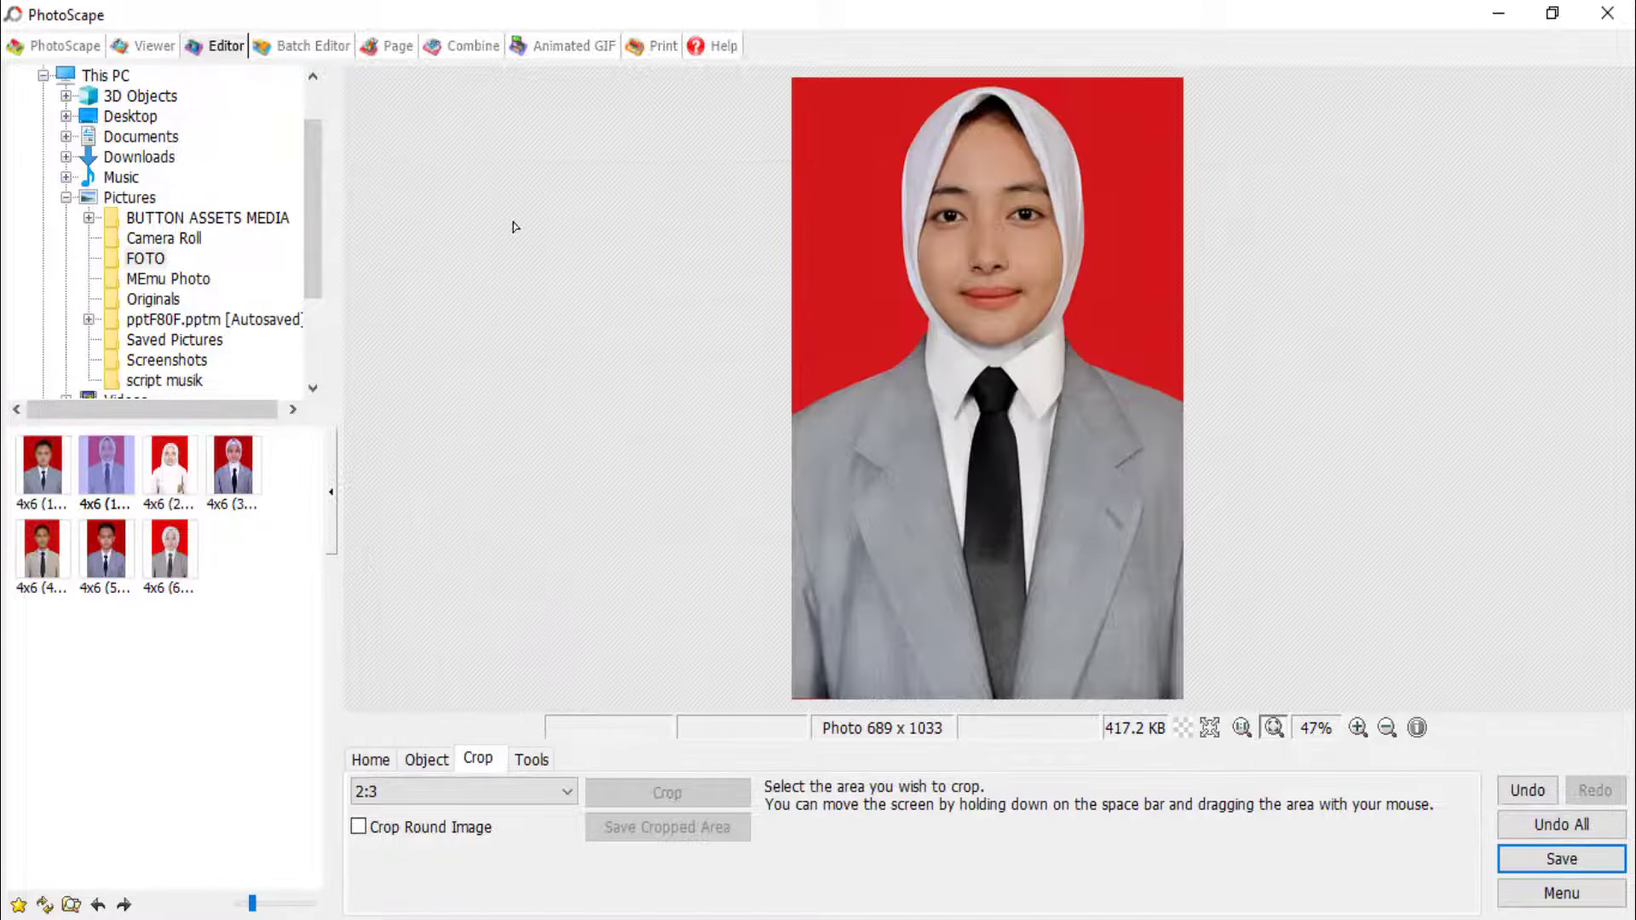
Step: Switch to File Explorer and check the backup photo in the Originals folder and the saved 2:3 crop in the FOTO folder
key("alt+Tab")
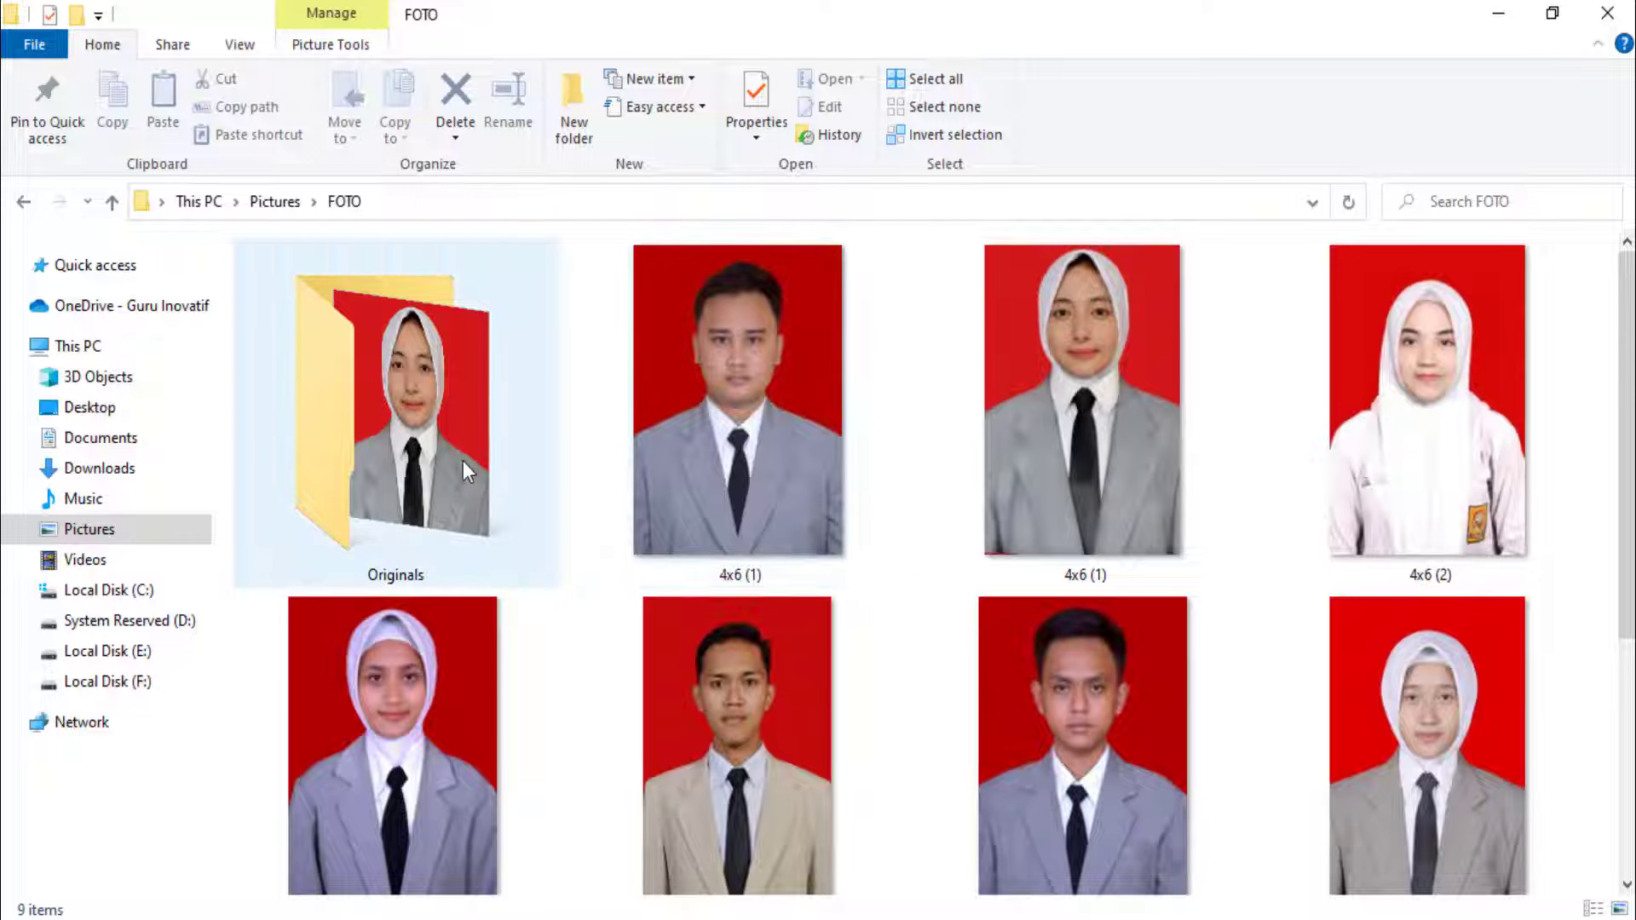
double_click(396, 440)
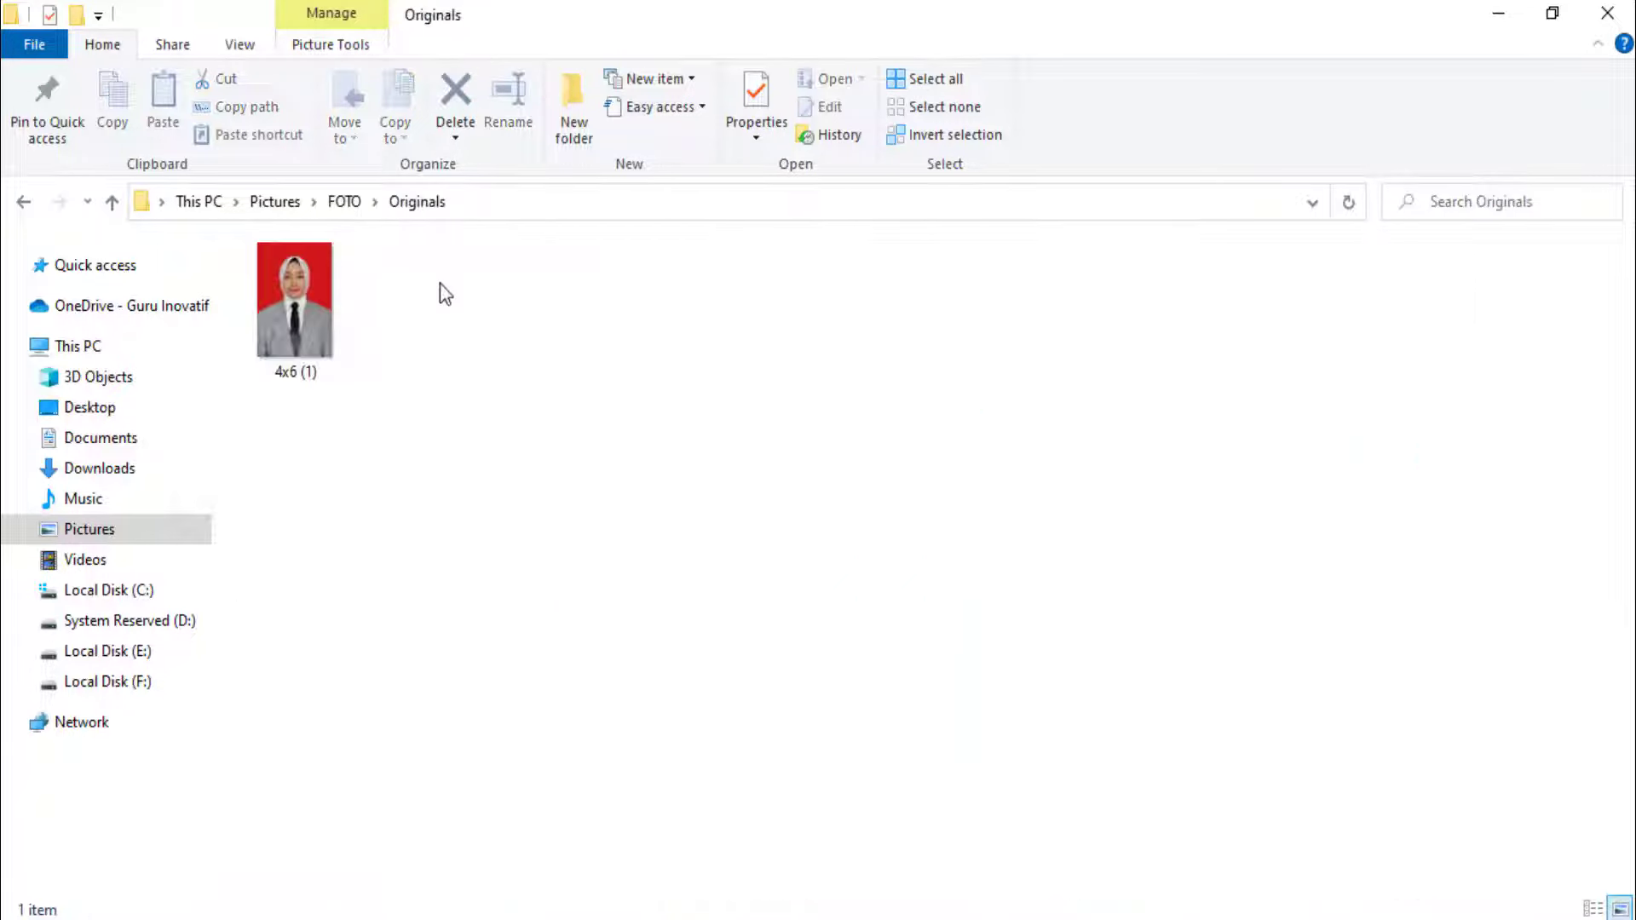
double_click(293, 353)
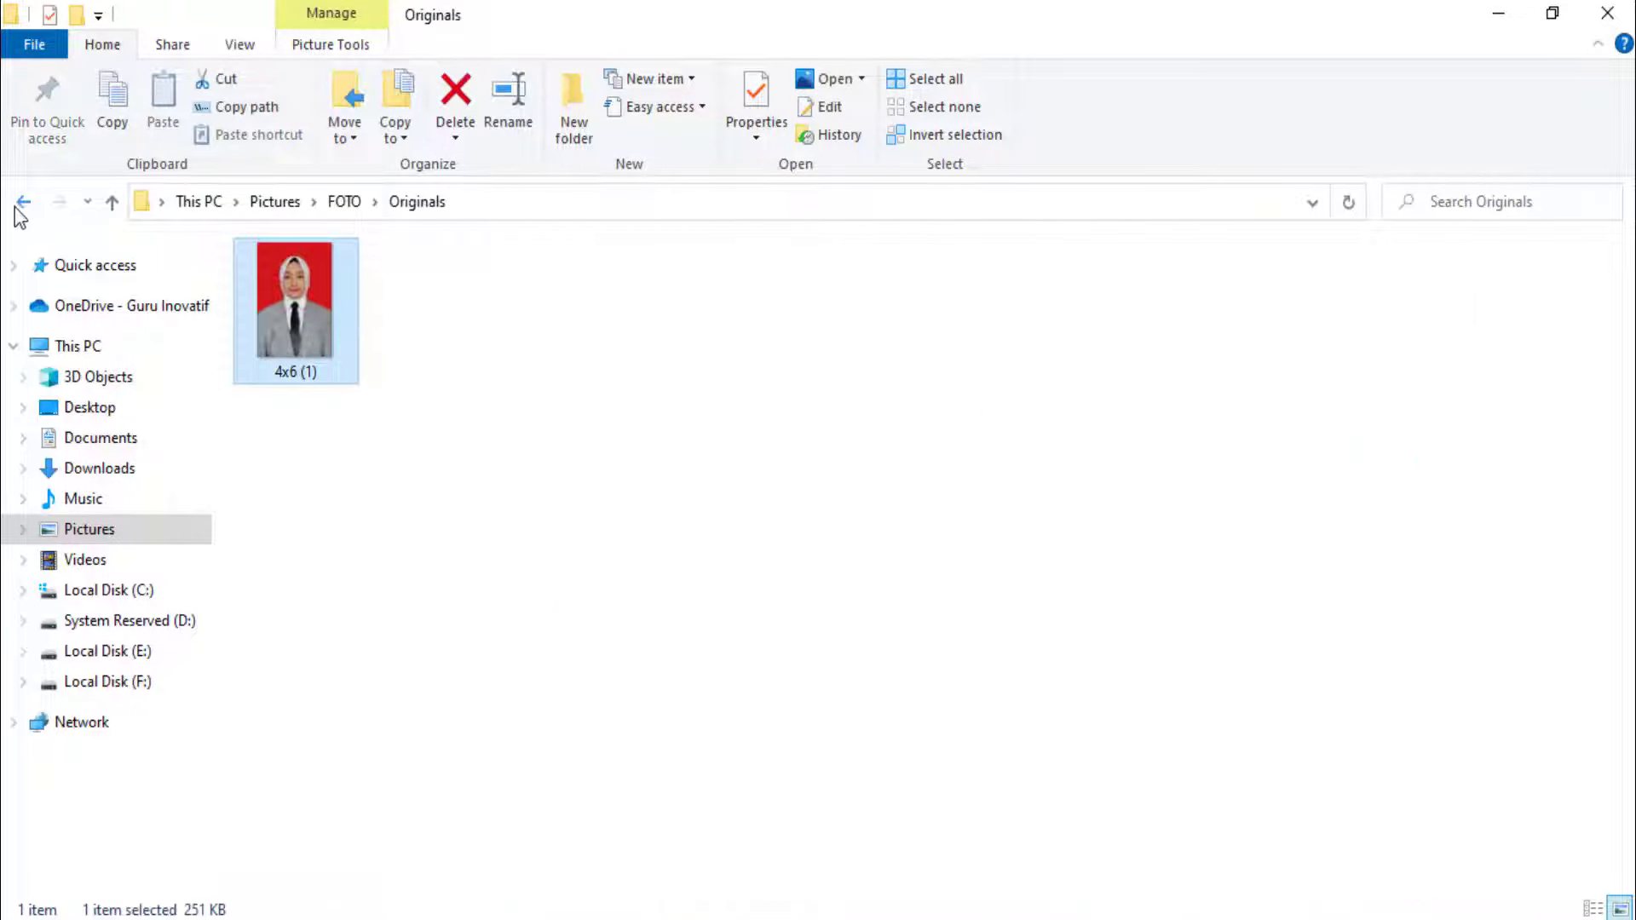
left_click(23, 202)
left_click(1091, 486)
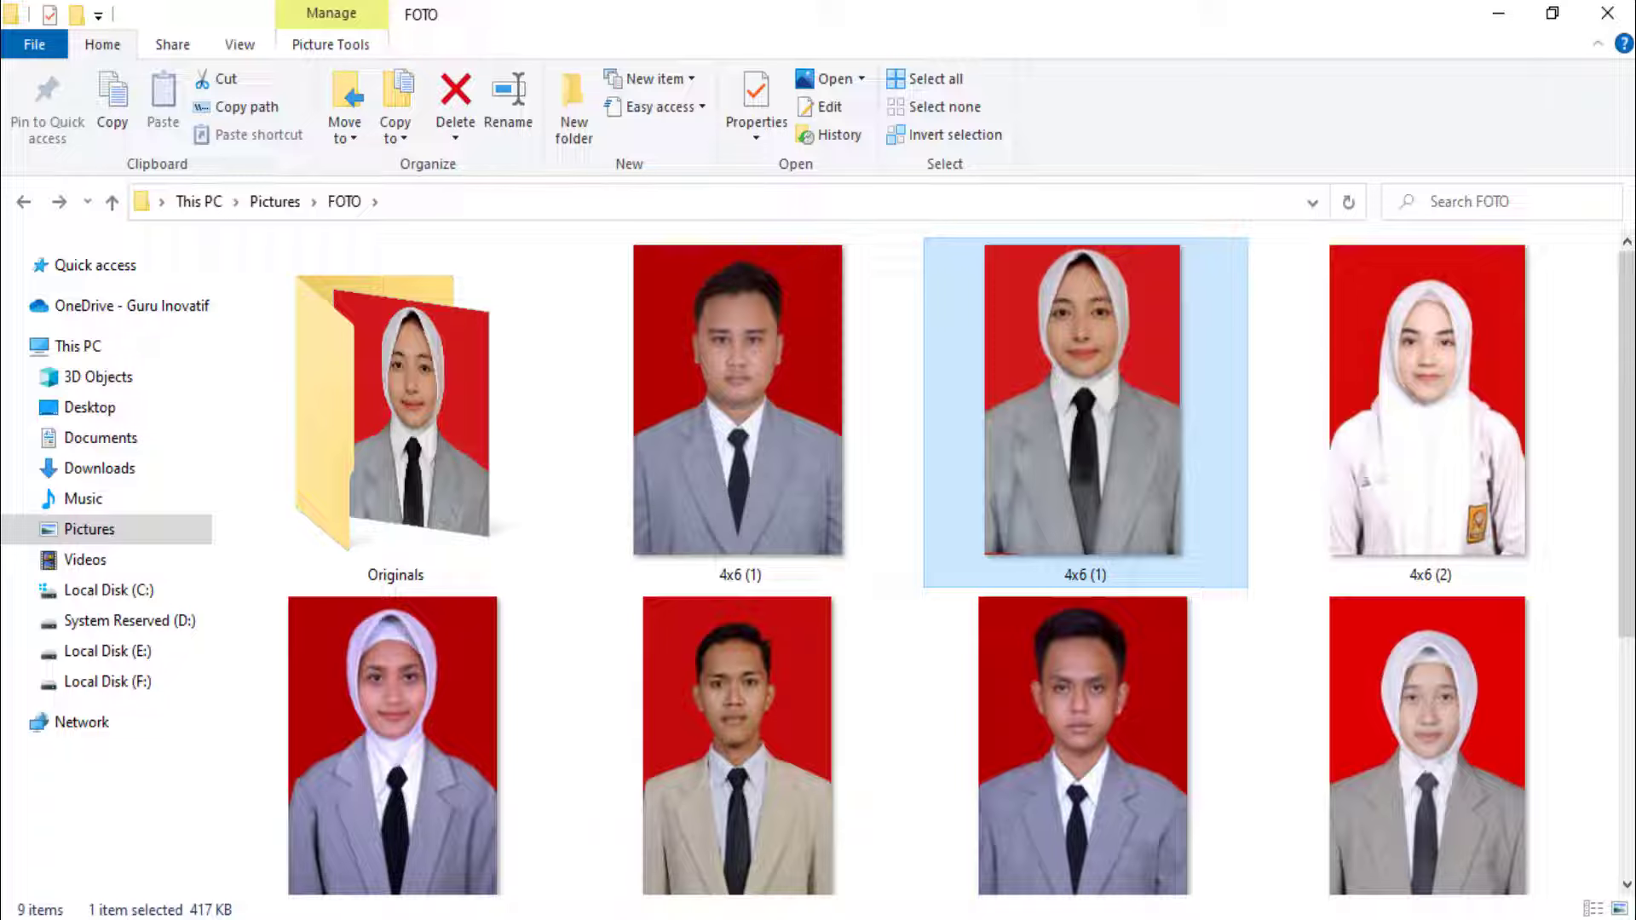
Step: Return to PhotoScape, undo all edits to the portrait and set the crop ratio to 3:4
left_click(1180, 917)
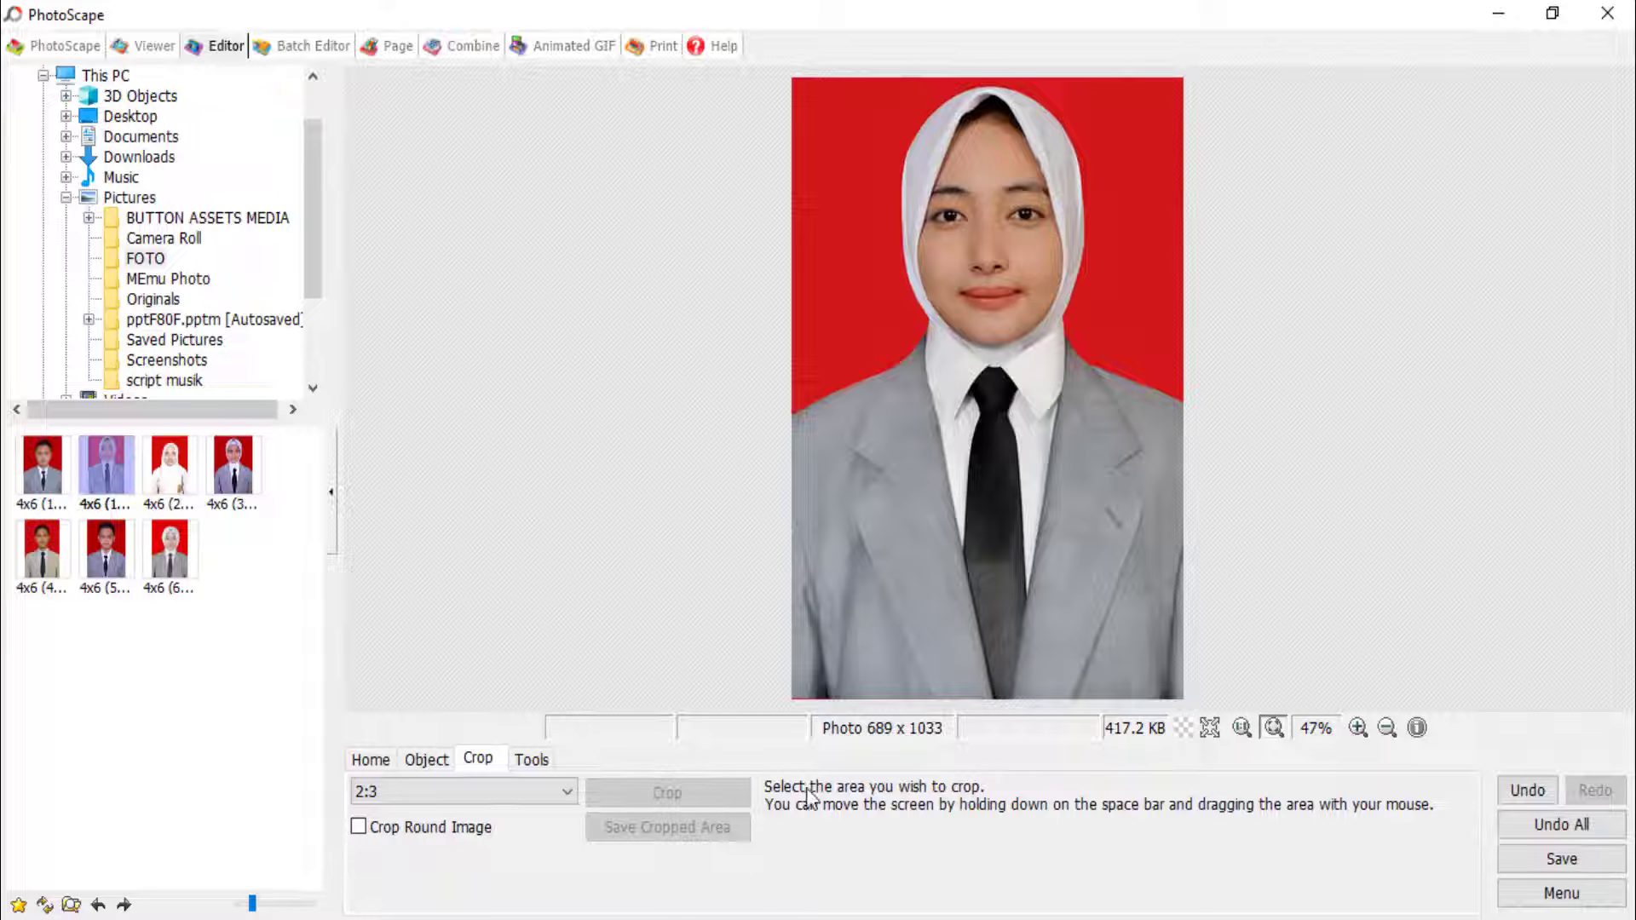
left_click(1565, 828)
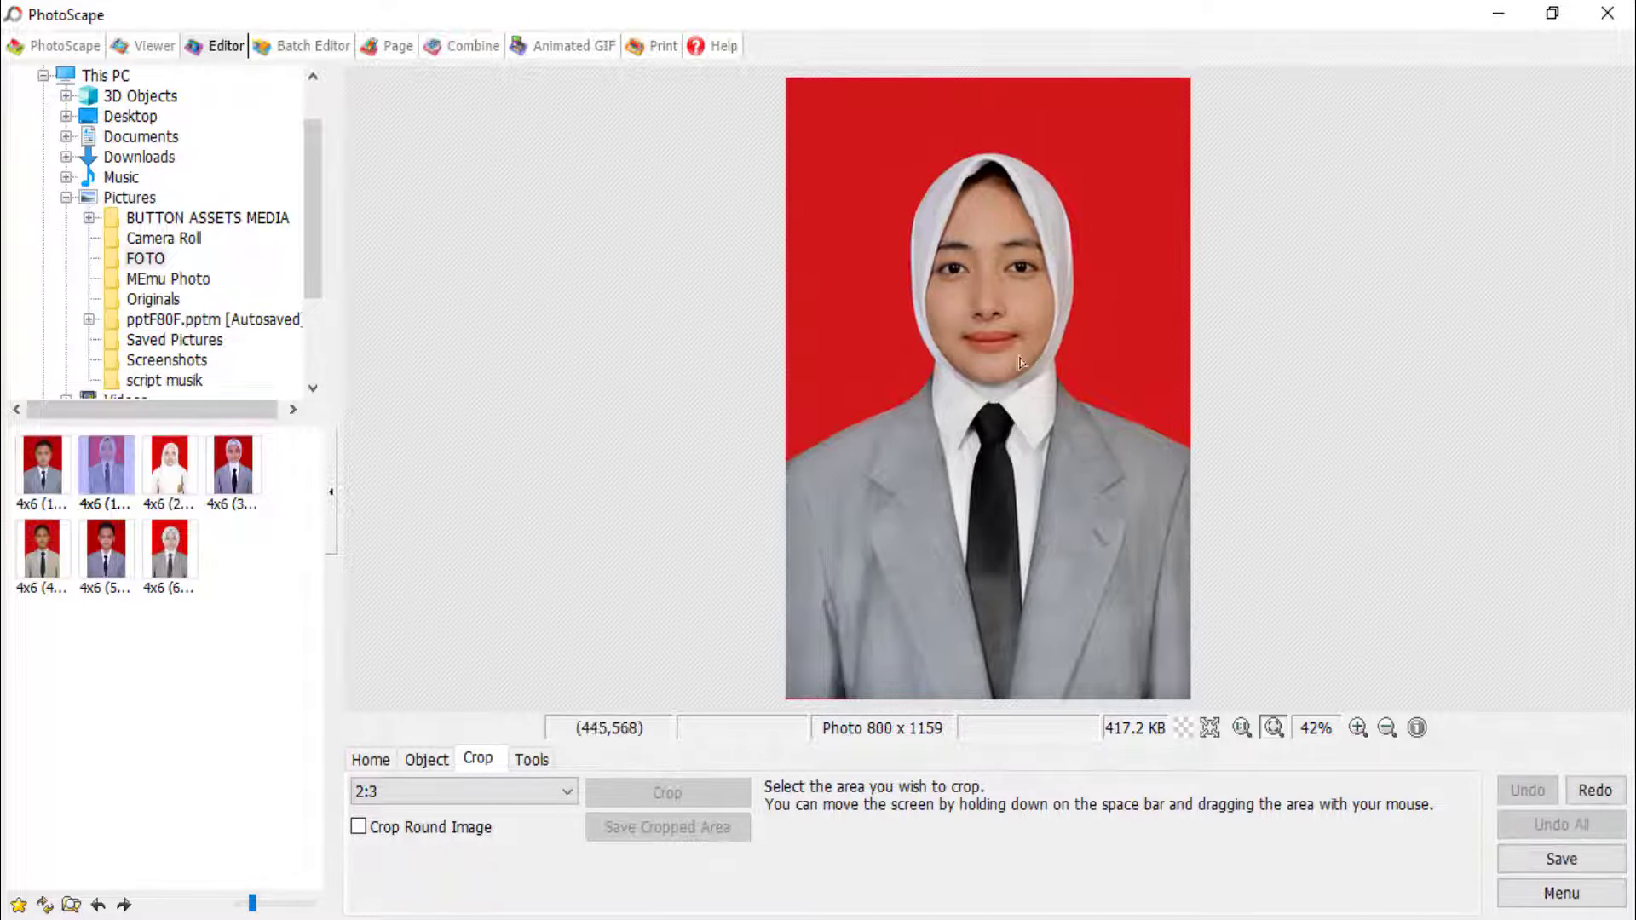
left_click(534, 791)
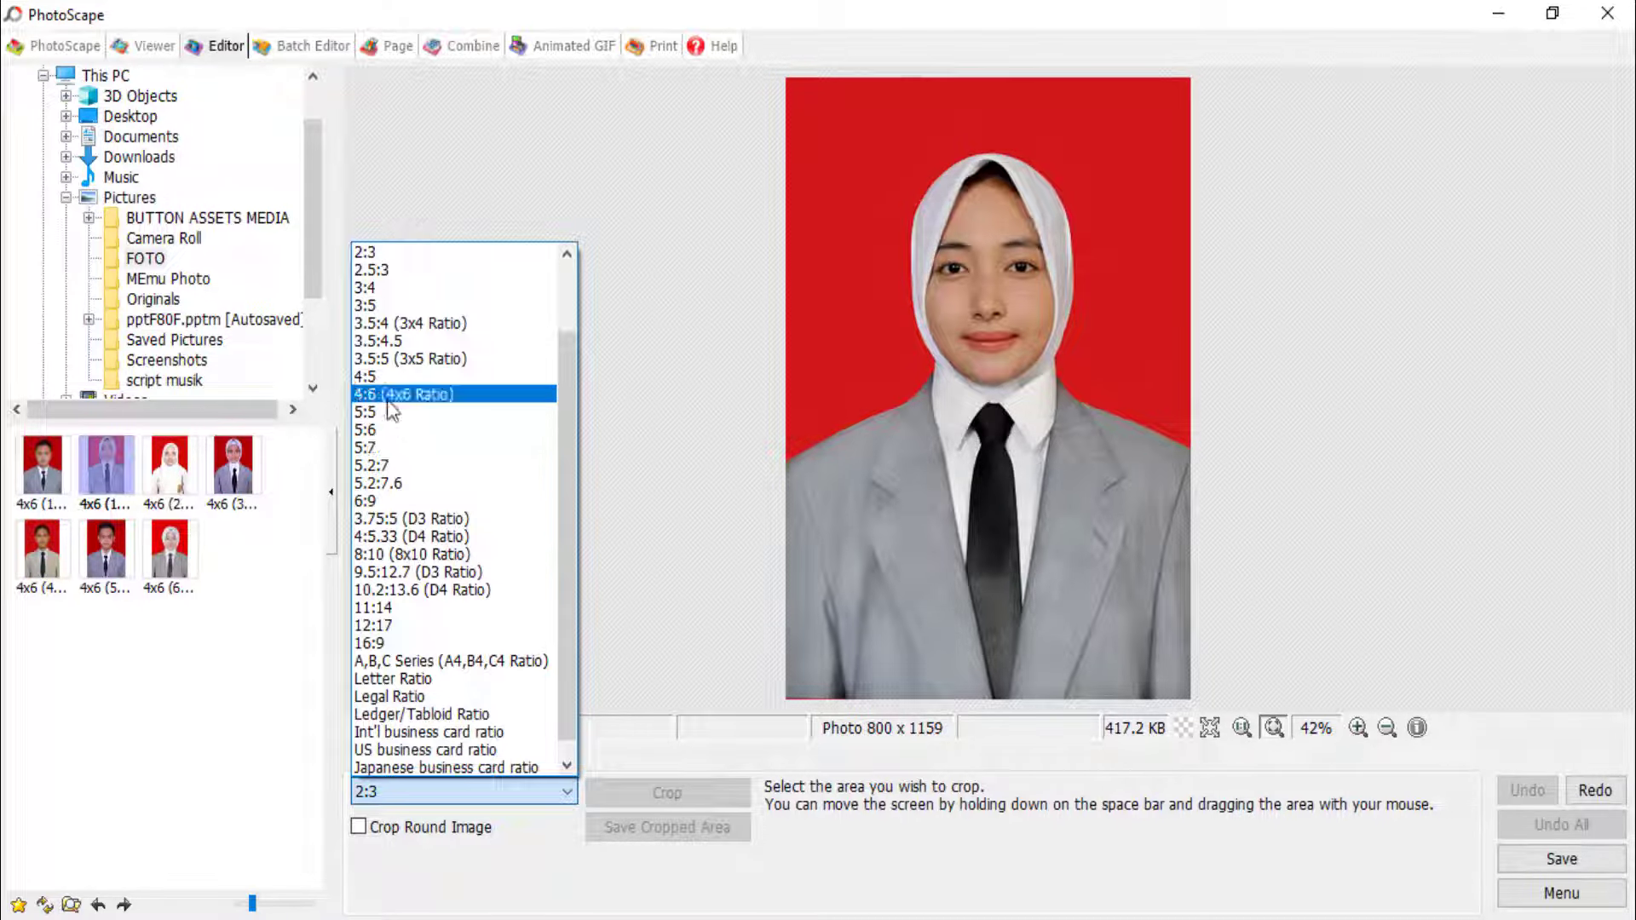
left_click(378, 288)
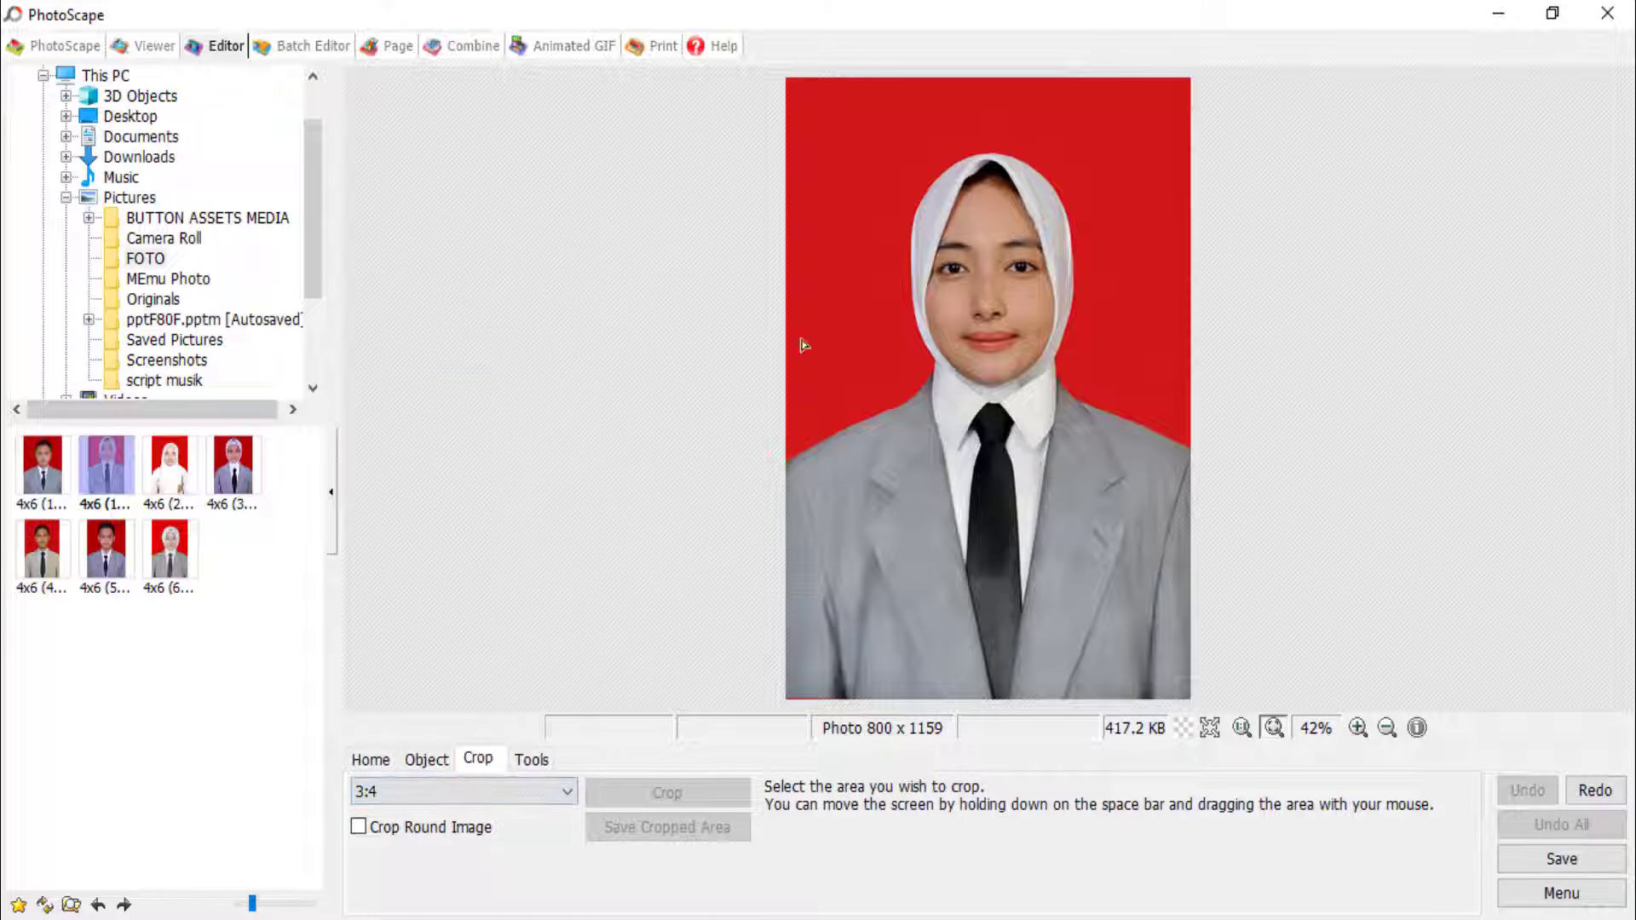
Step: Draw a 3:4 crop area of about 776 x 1034 pixels, centre it on the subject and crop the photo
left_click_drag(803, 150, 1193, 716)
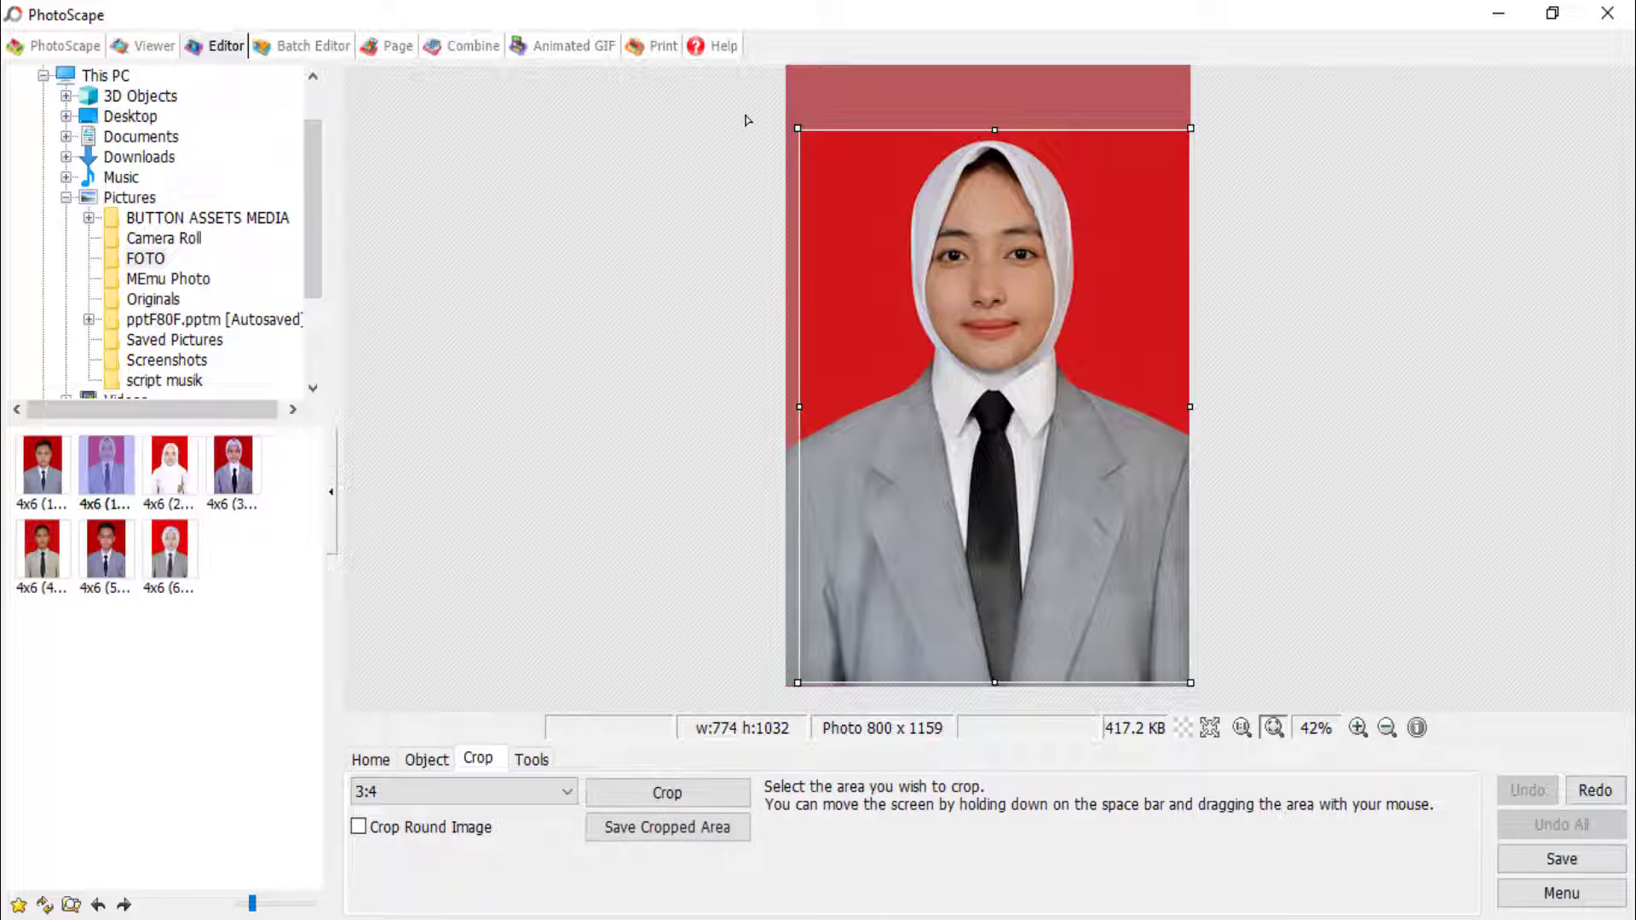
left_click_drag(800, 132, 716, 113)
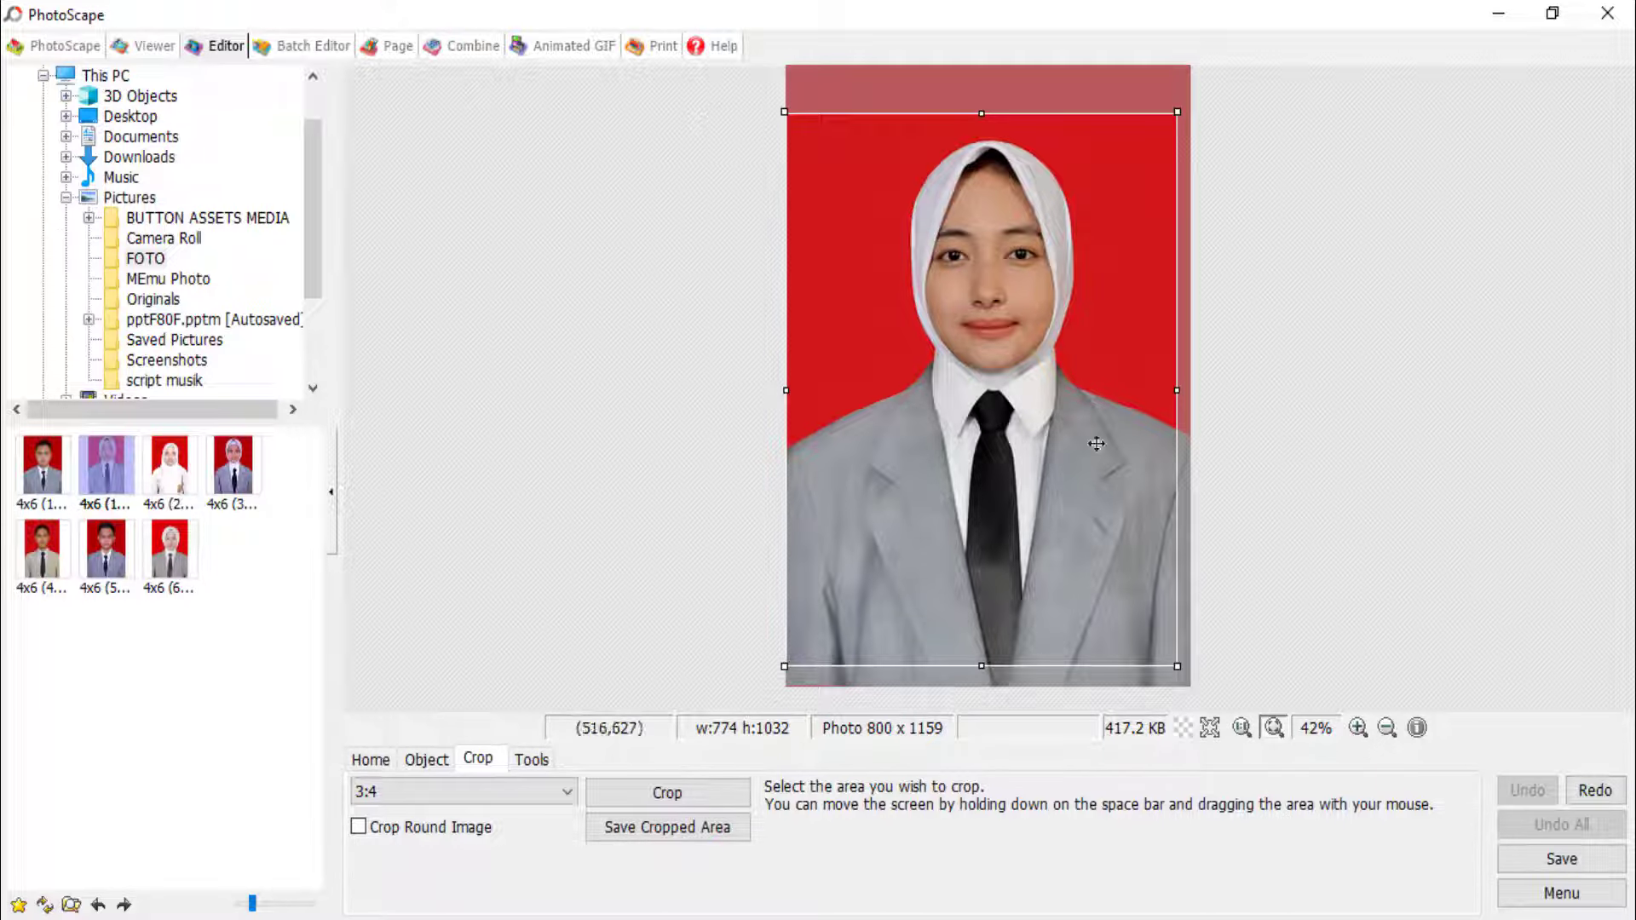
left_click_drag(1177, 666, 1214, 710)
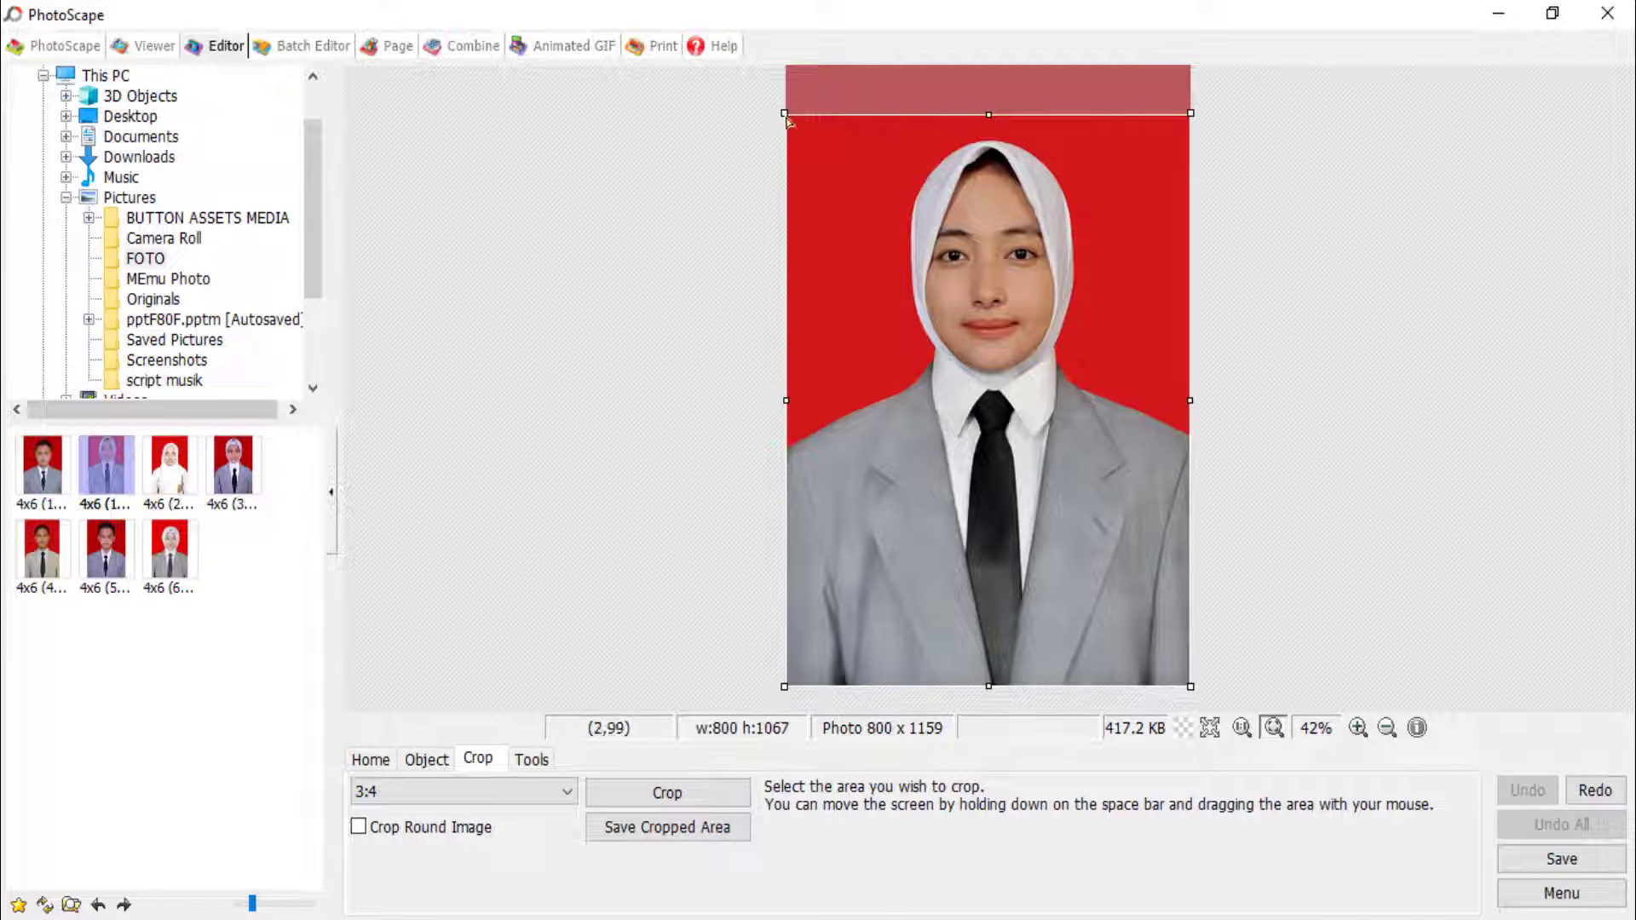
left_click_drag(785, 117, 799, 130)
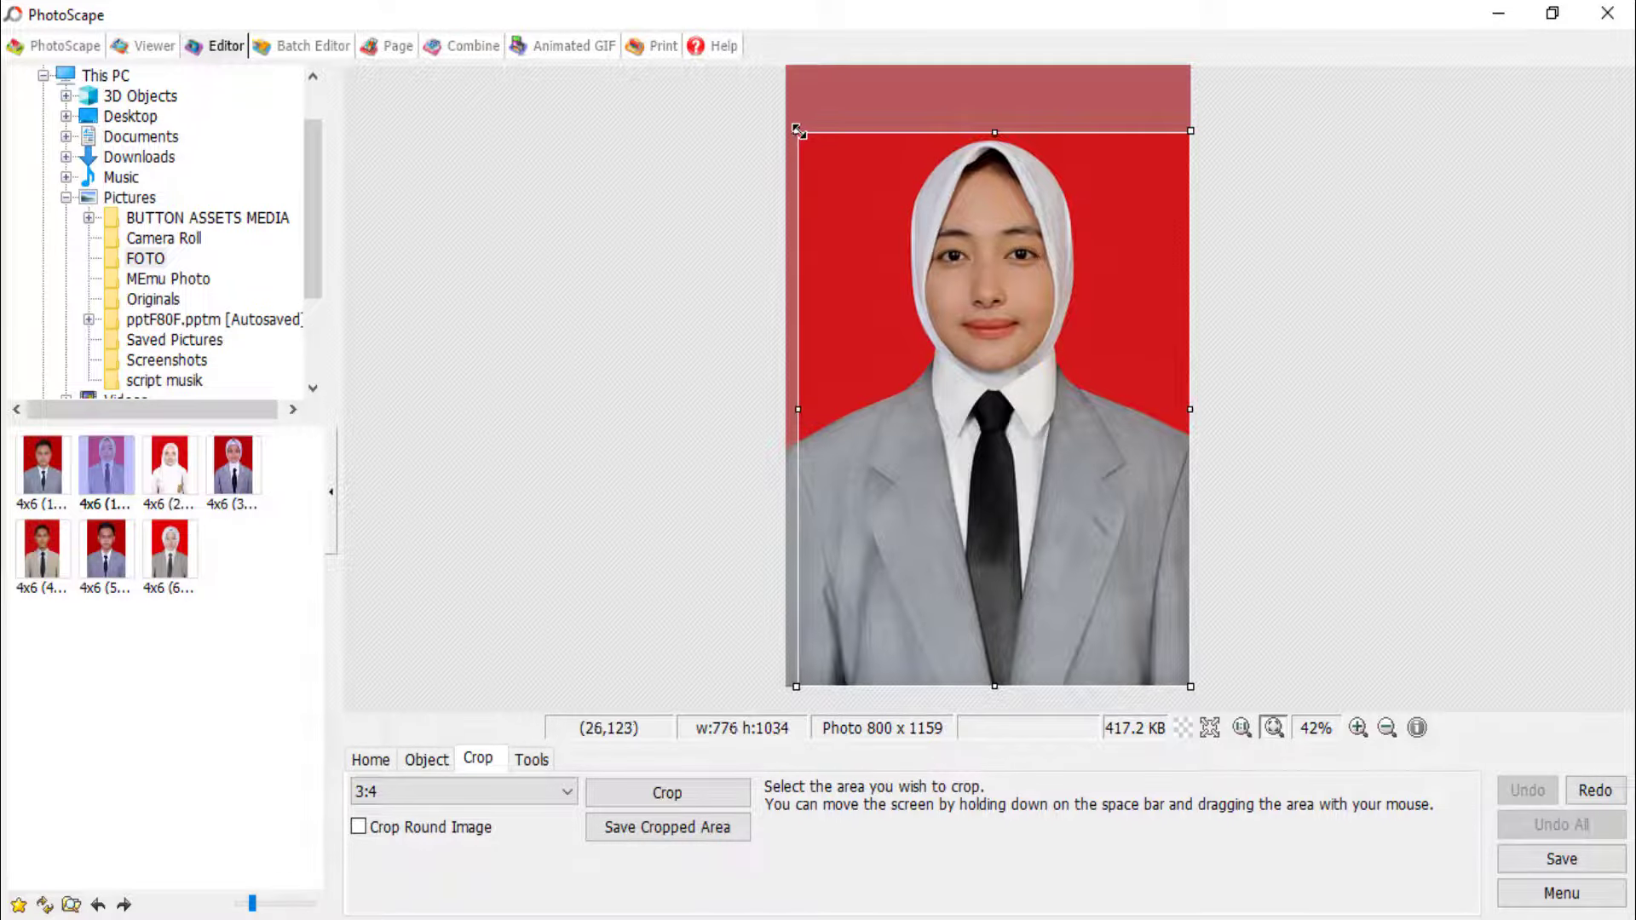
left_click_drag(1022, 306, 1023, 321)
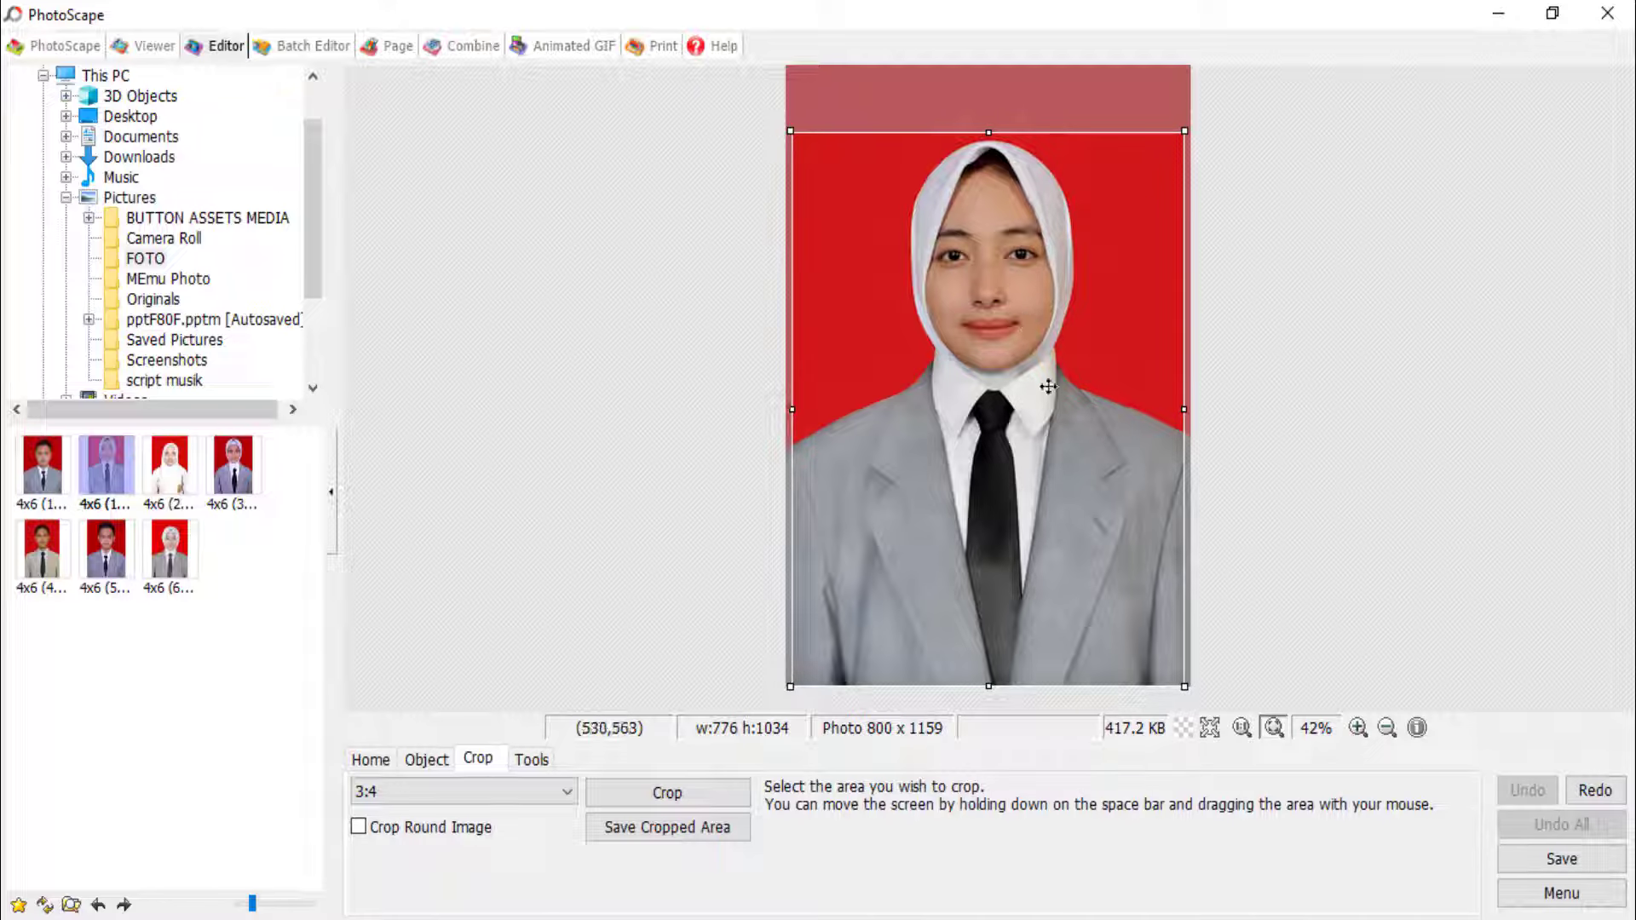
left_click_drag(1048, 387, 1039, 473)
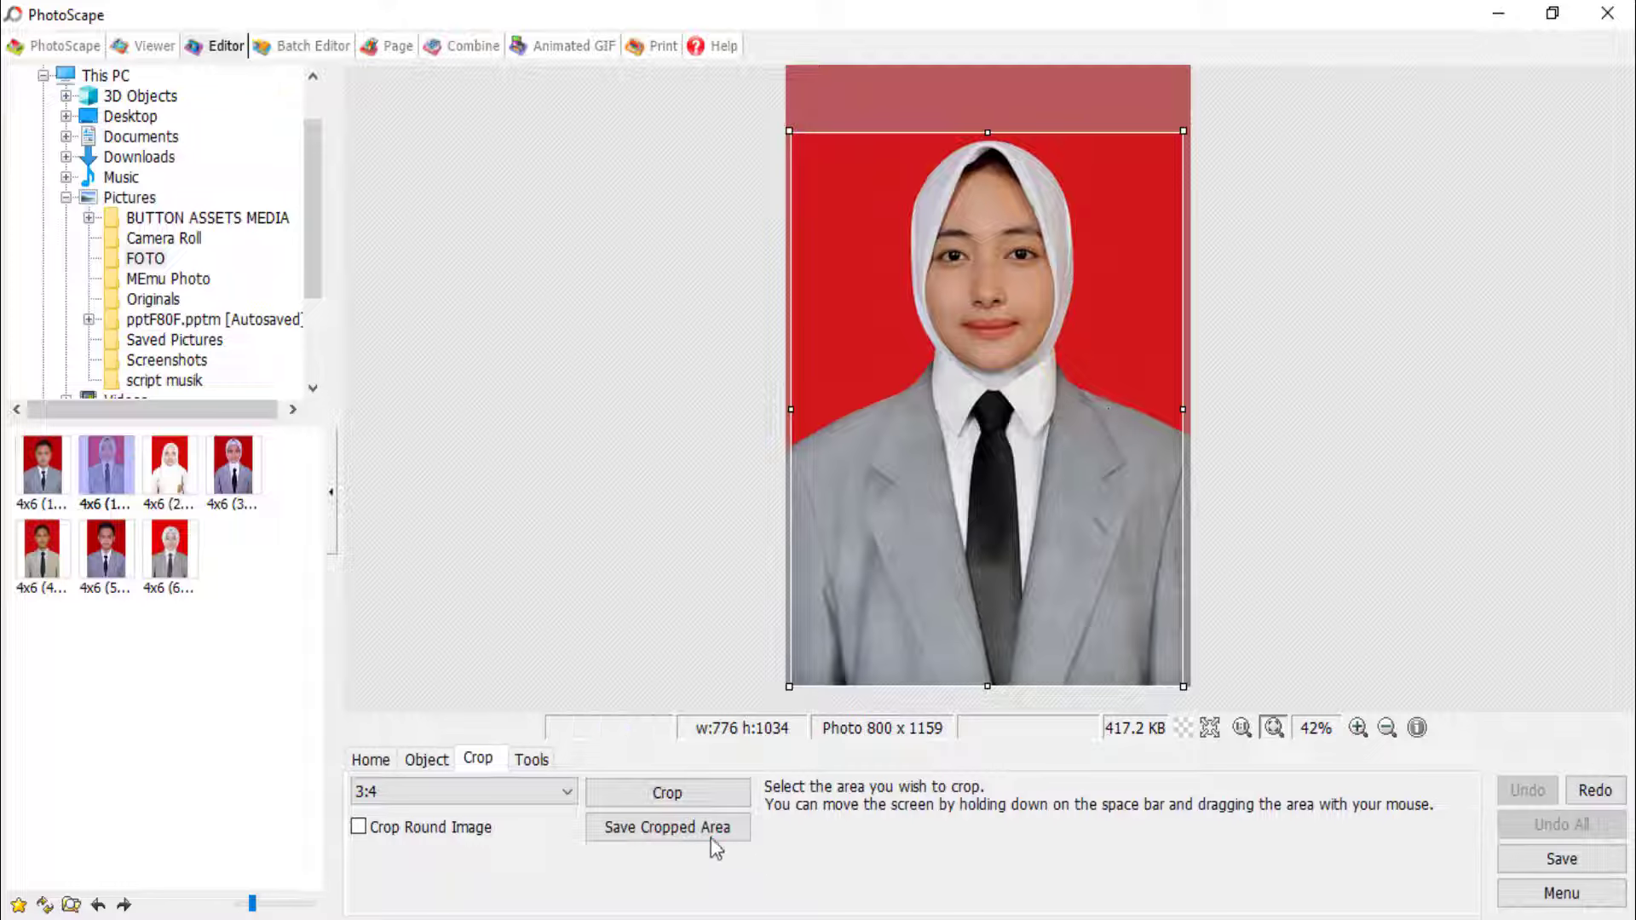
left_click(680, 794)
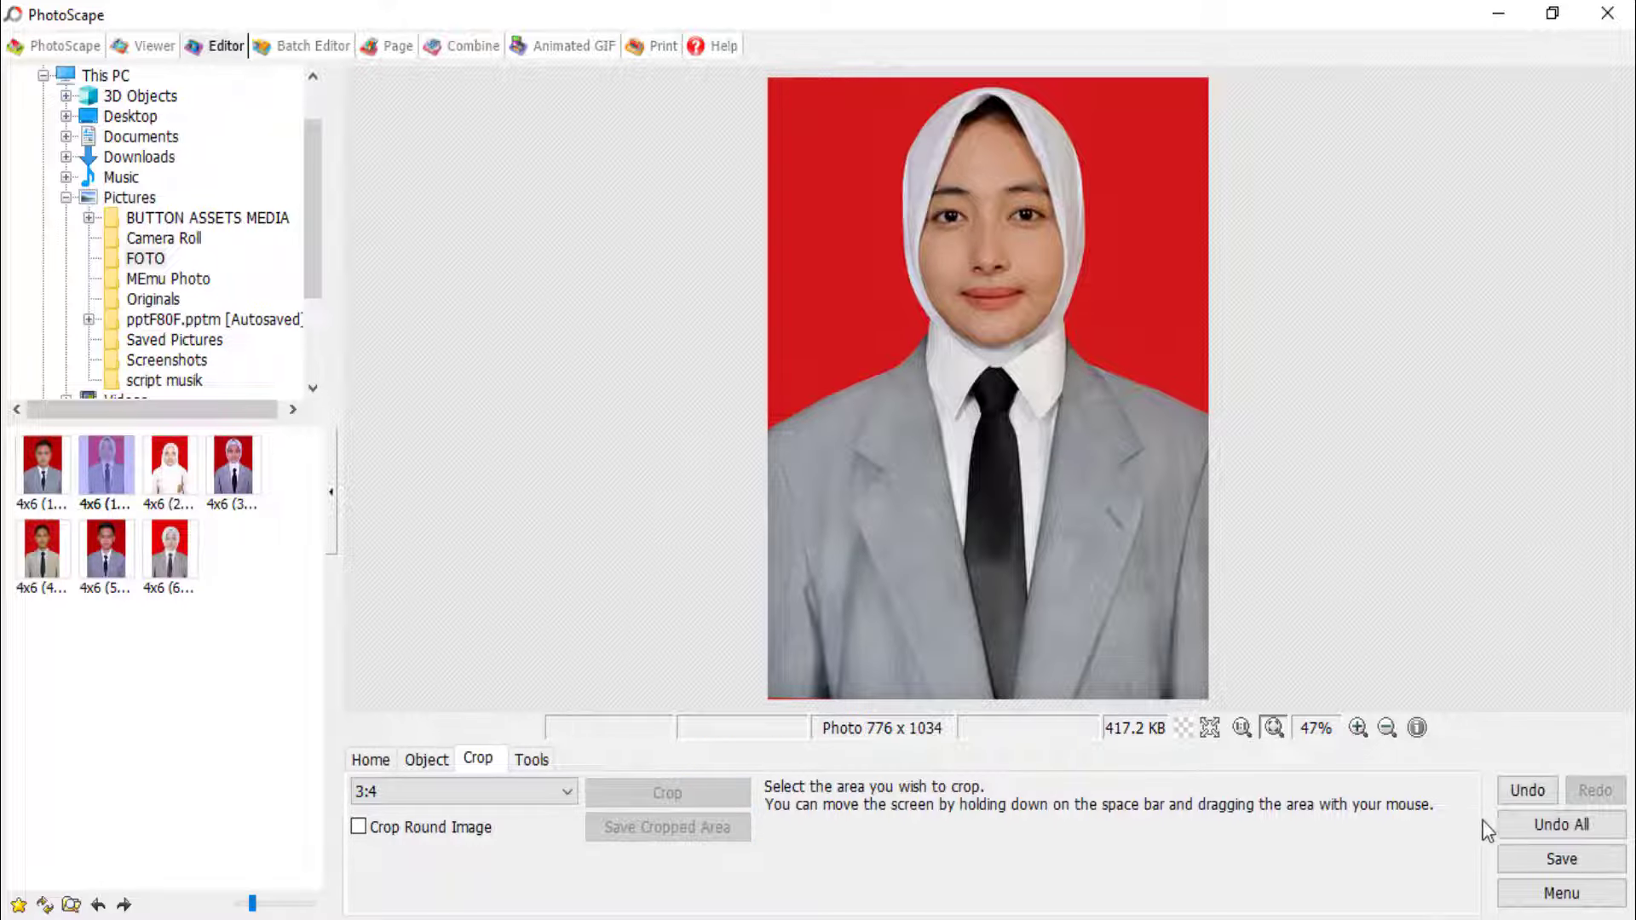
Step: Save the 3:4 crop as a new JPEG named 4x6 (1.2) in the FOTO folder and select the file in File Explorer
left_click(1587, 861)
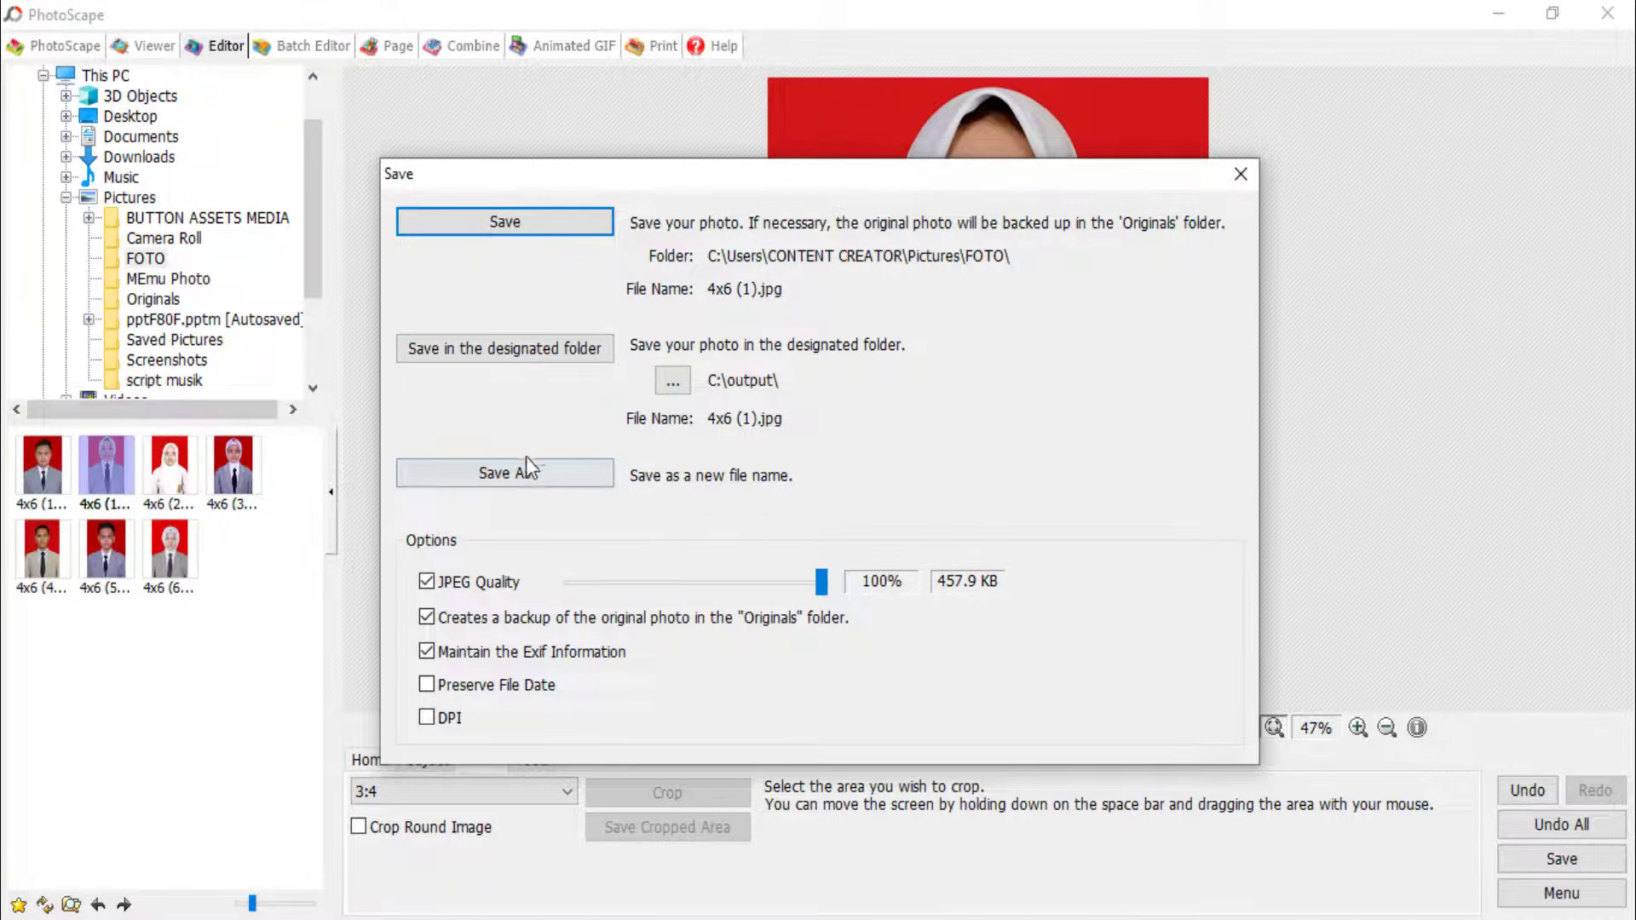
left_click(513, 474)
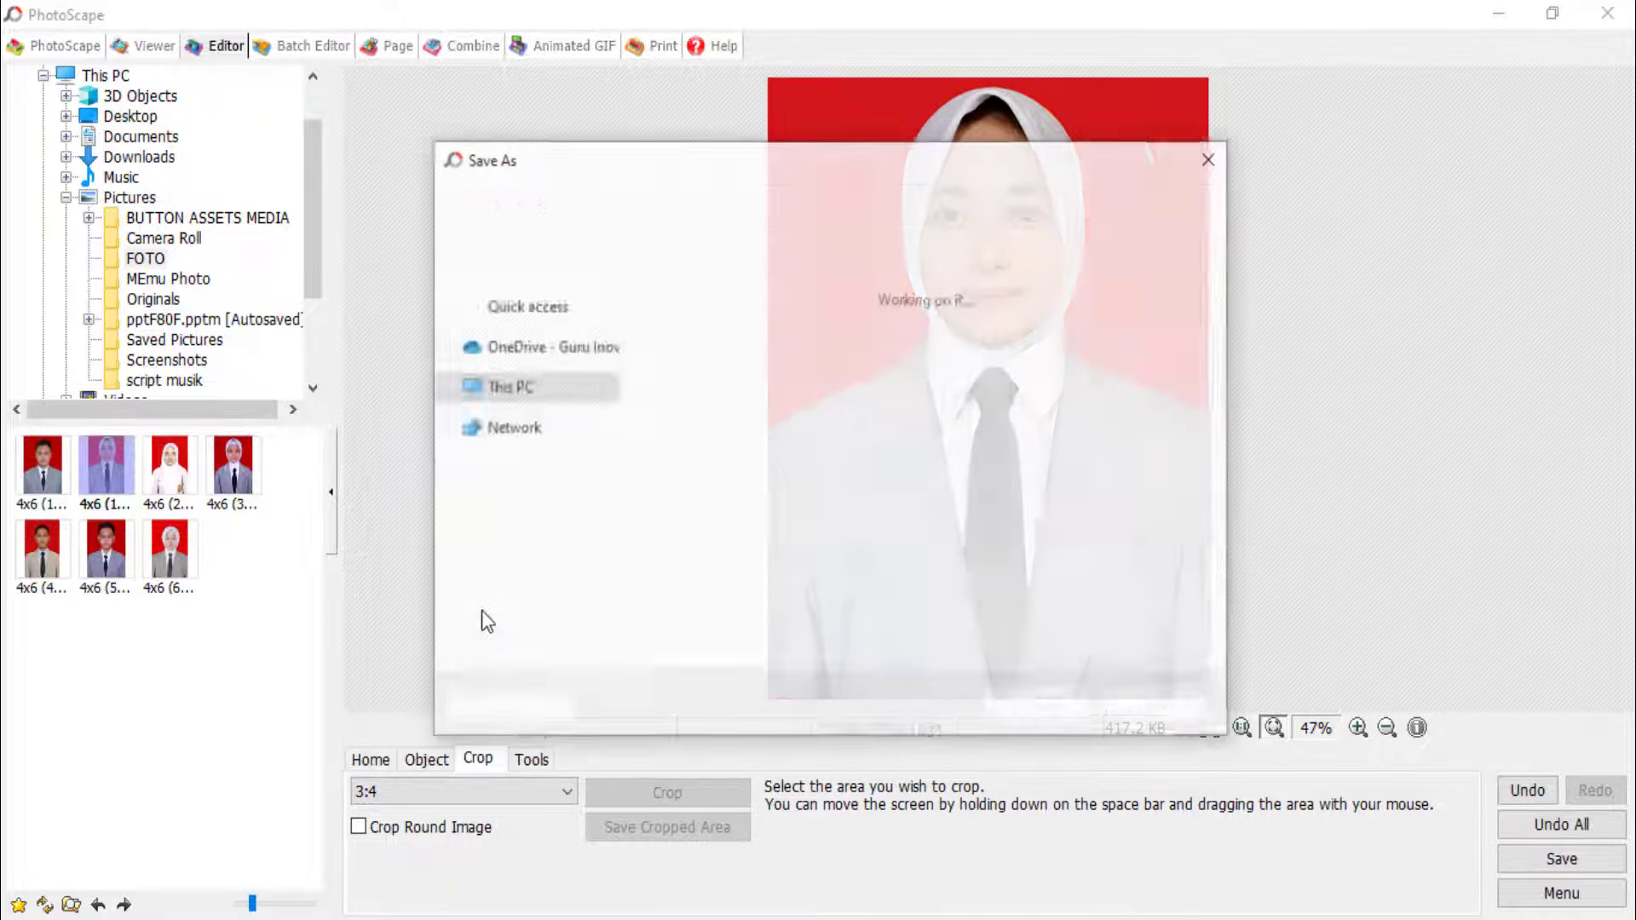
left_click(625, 573)
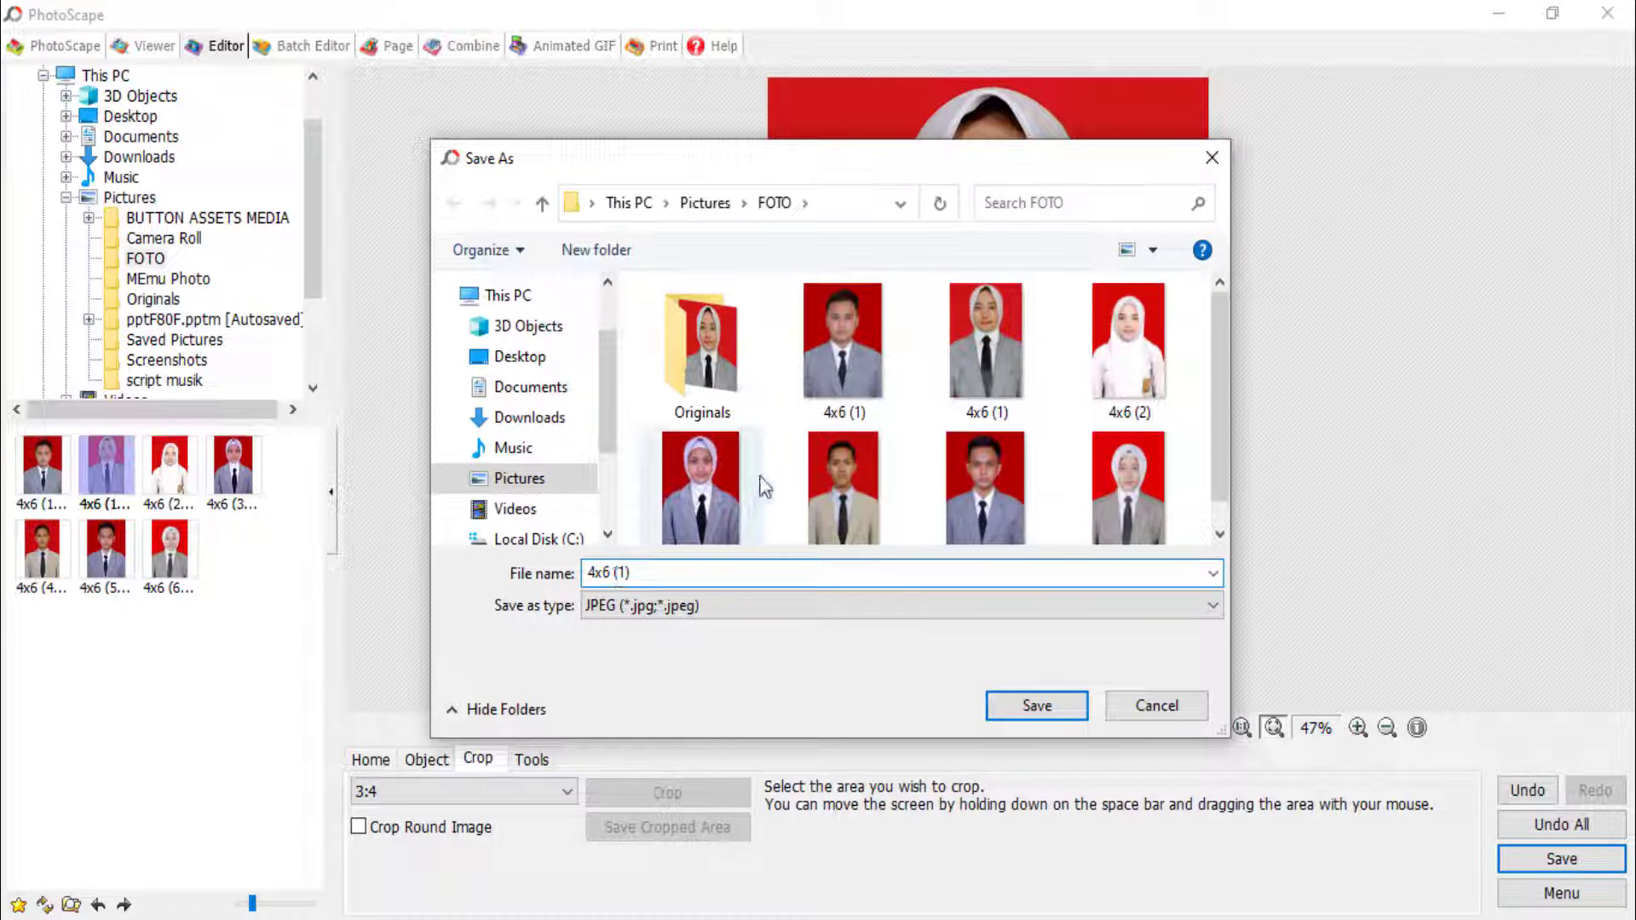
type(".2")
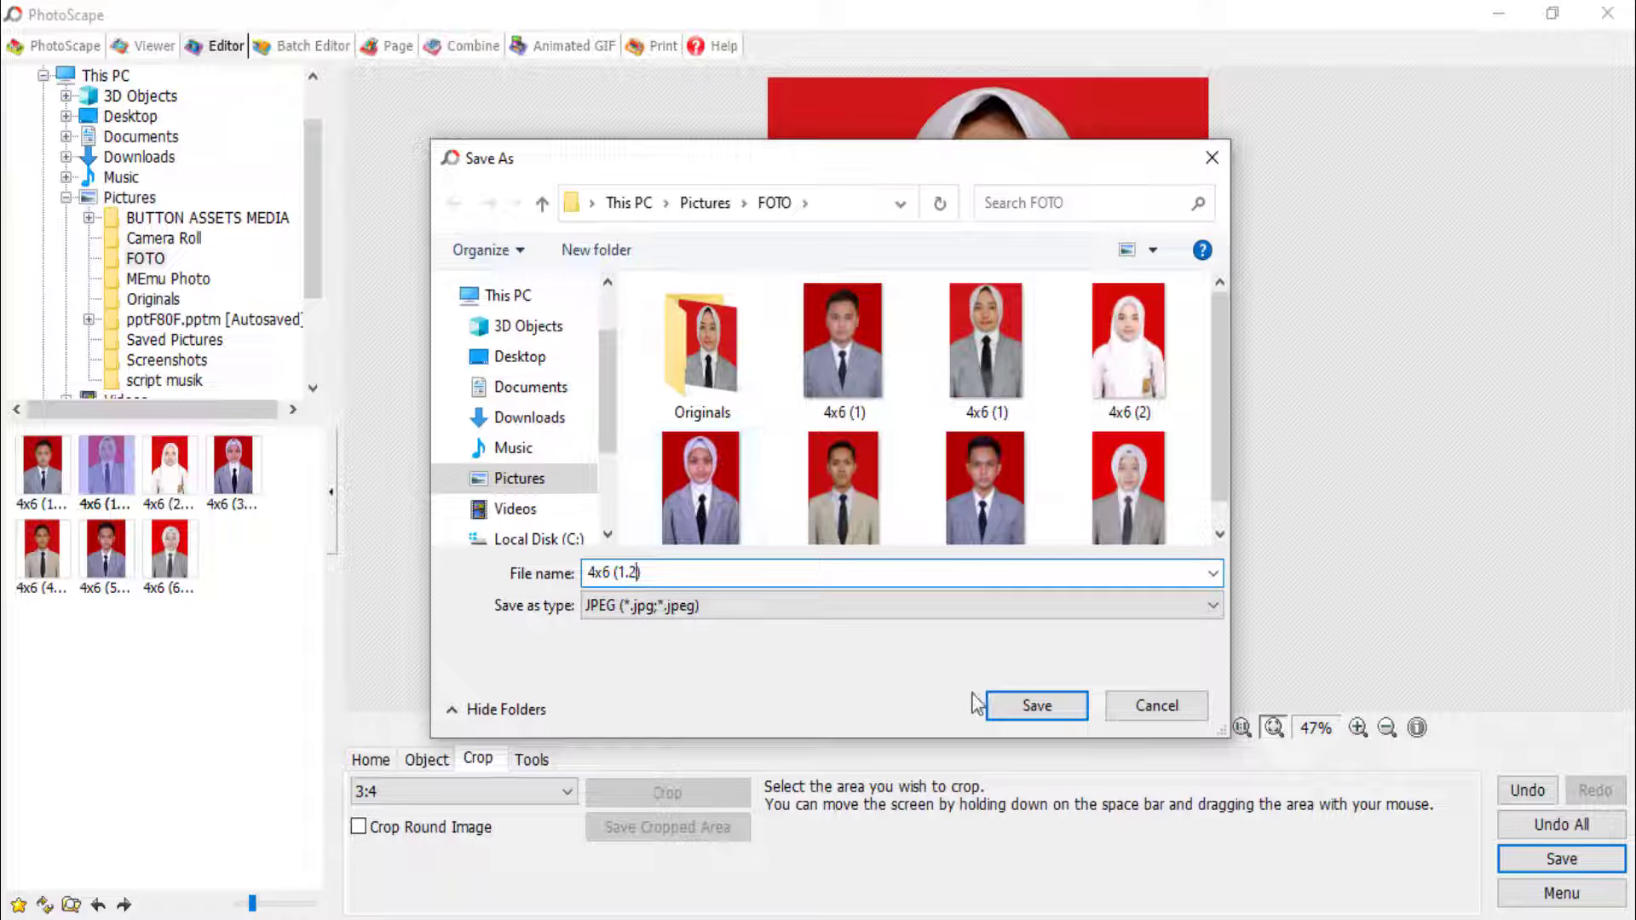
left_click(1020, 701)
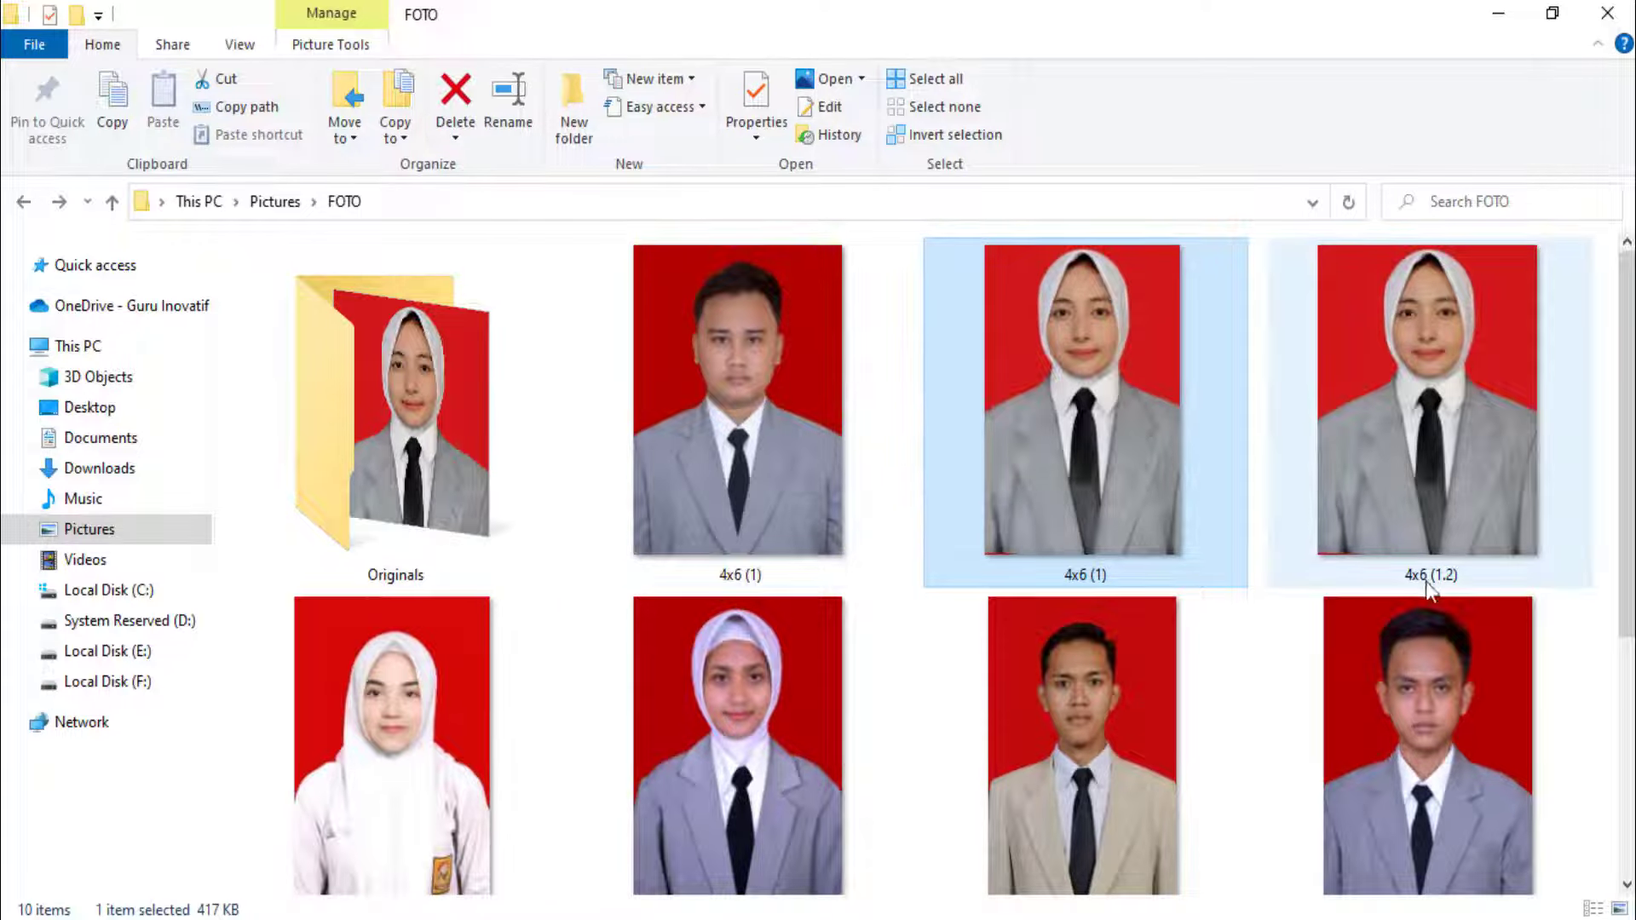
left_click(1479, 499)
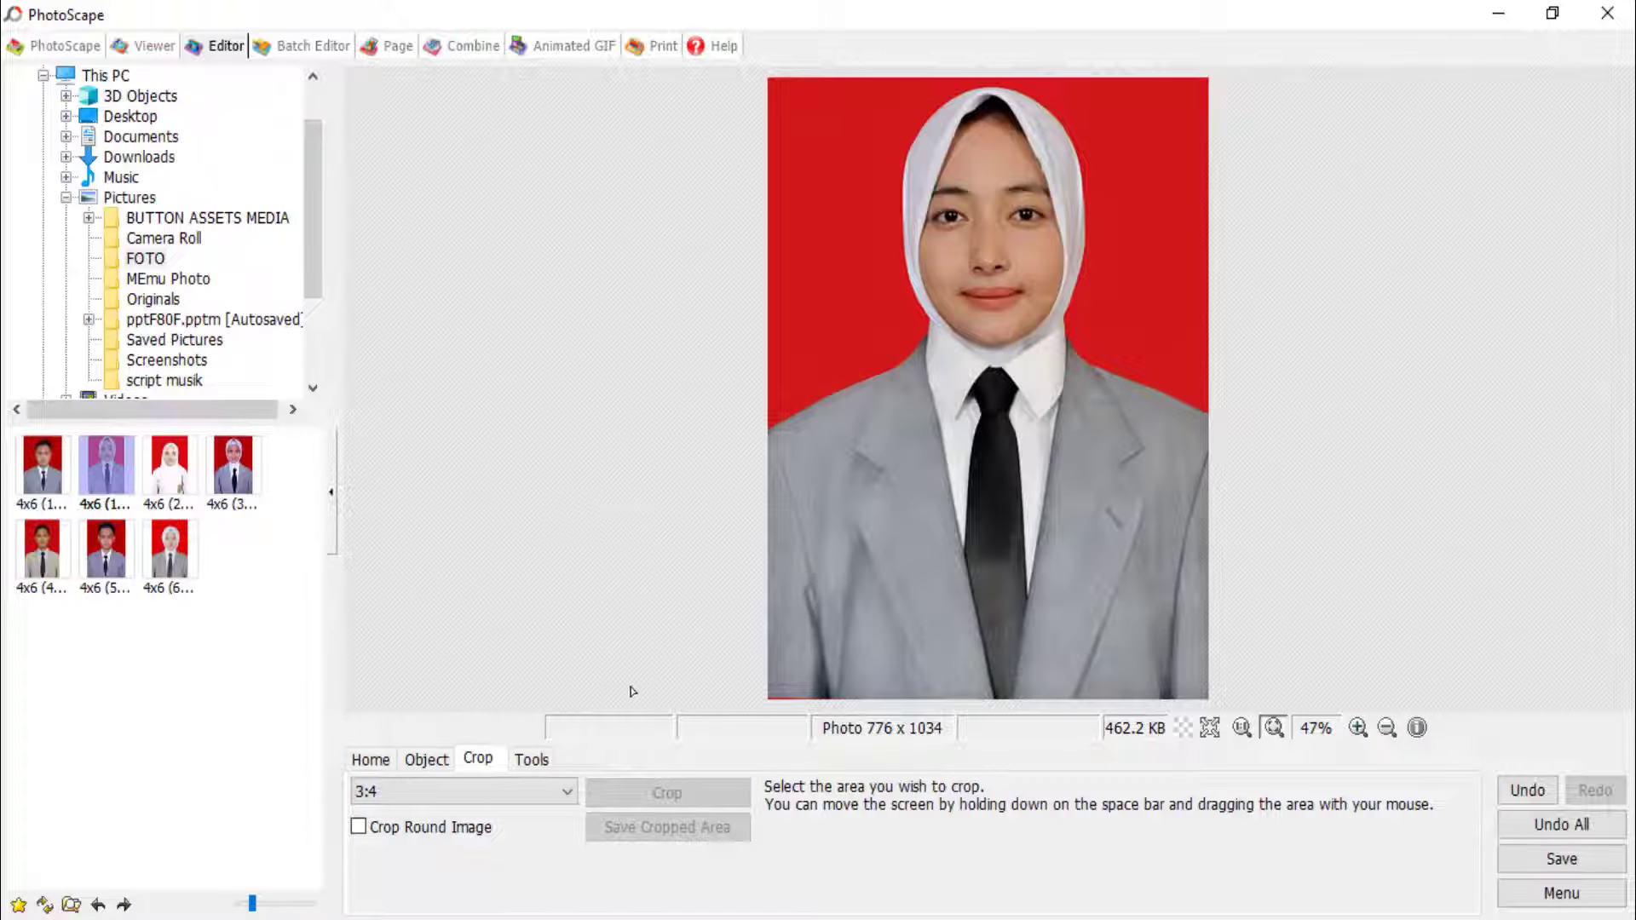
Step: Undo all edits to the portrait in PhotoScape and set the crop ratio to 4:6 (4x6 Ratio)
left_click(1542, 827)
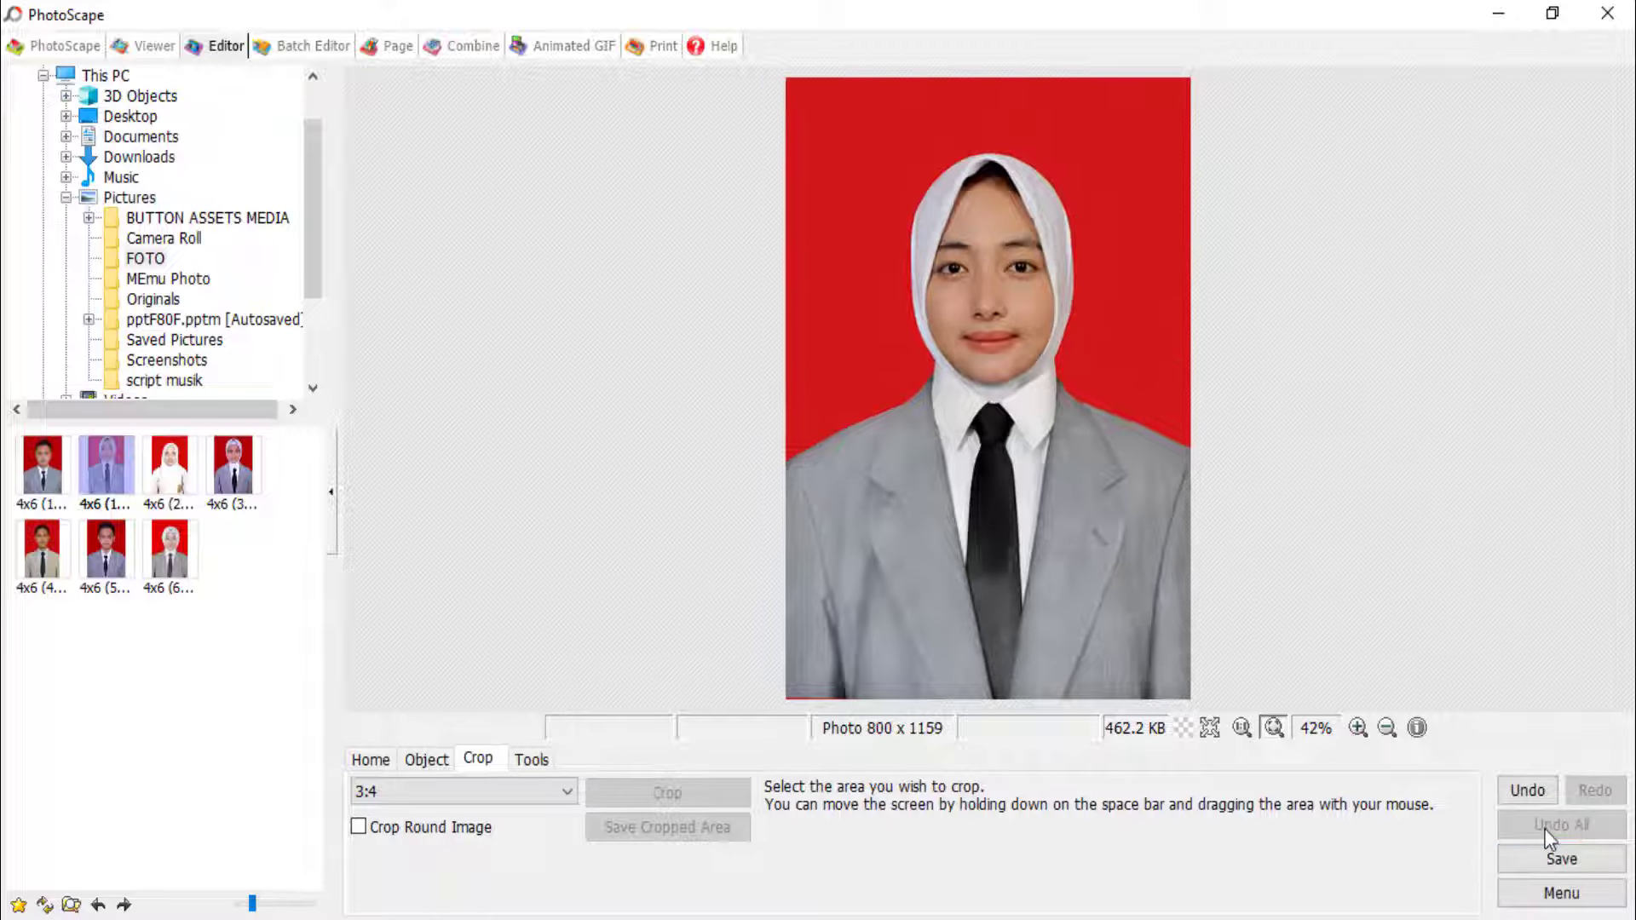
left_click(467, 794)
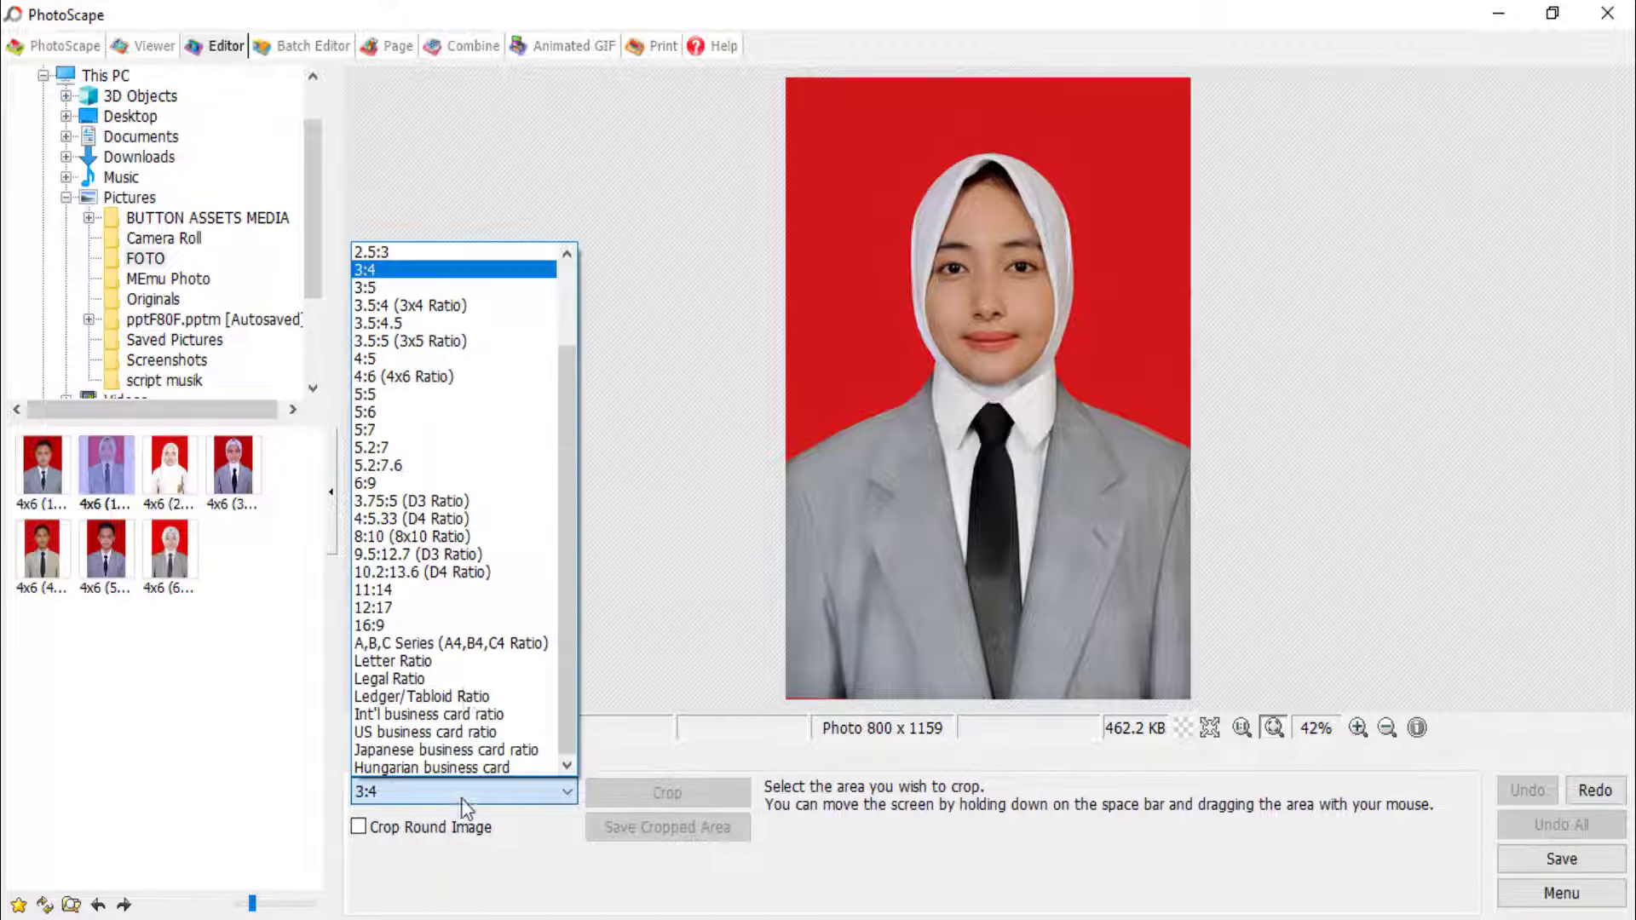
left_click(391, 374)
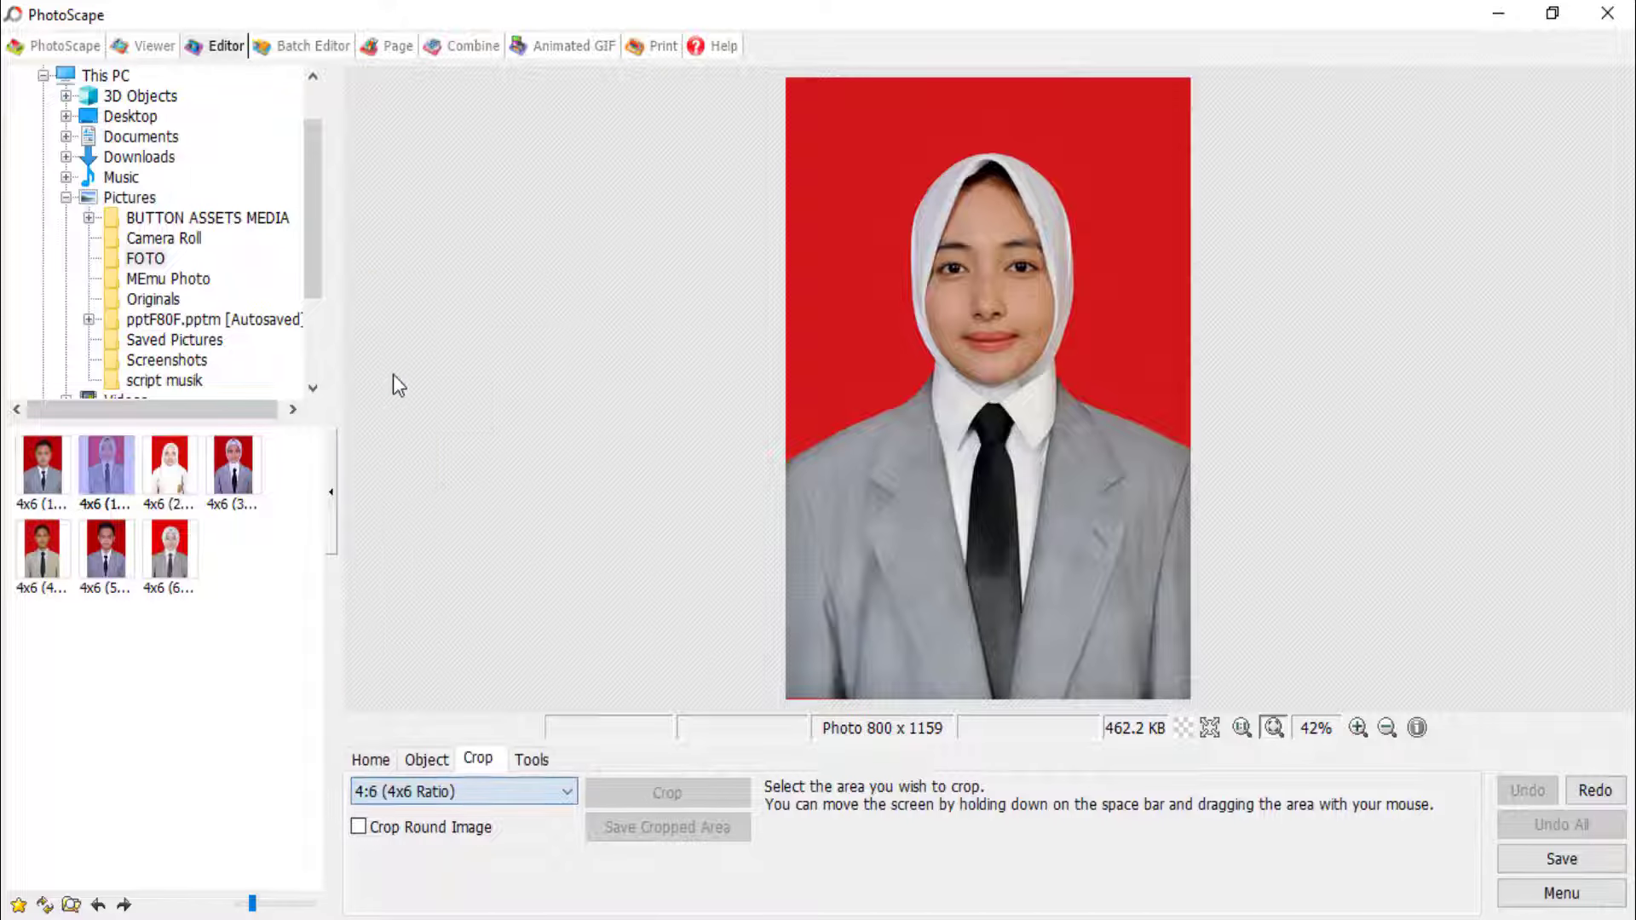
Step: Draw a 4:6 crop area of about 691 x 1036 pixels from above the head to the photo's lower edge, centred on the subject
left_click_drag(784, 128, 1264, 896)
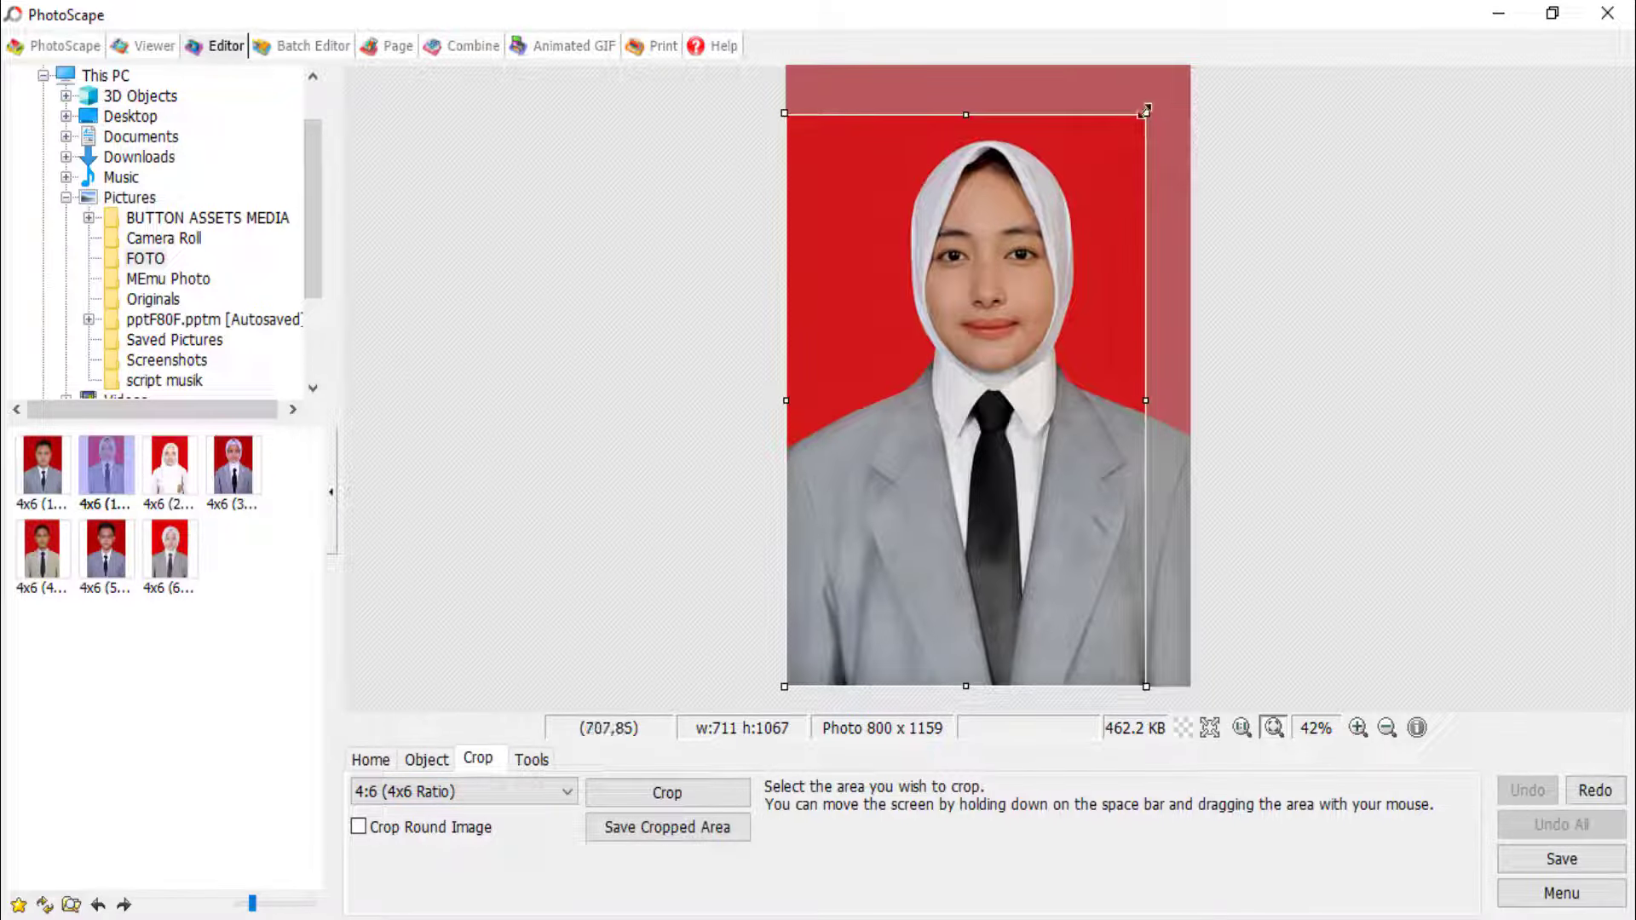
left_click_drag(1146, 111, 1136, 164)
left_click_drag(918, 392, 947, 394)
left_click_drag(816, 131, 821, 131)
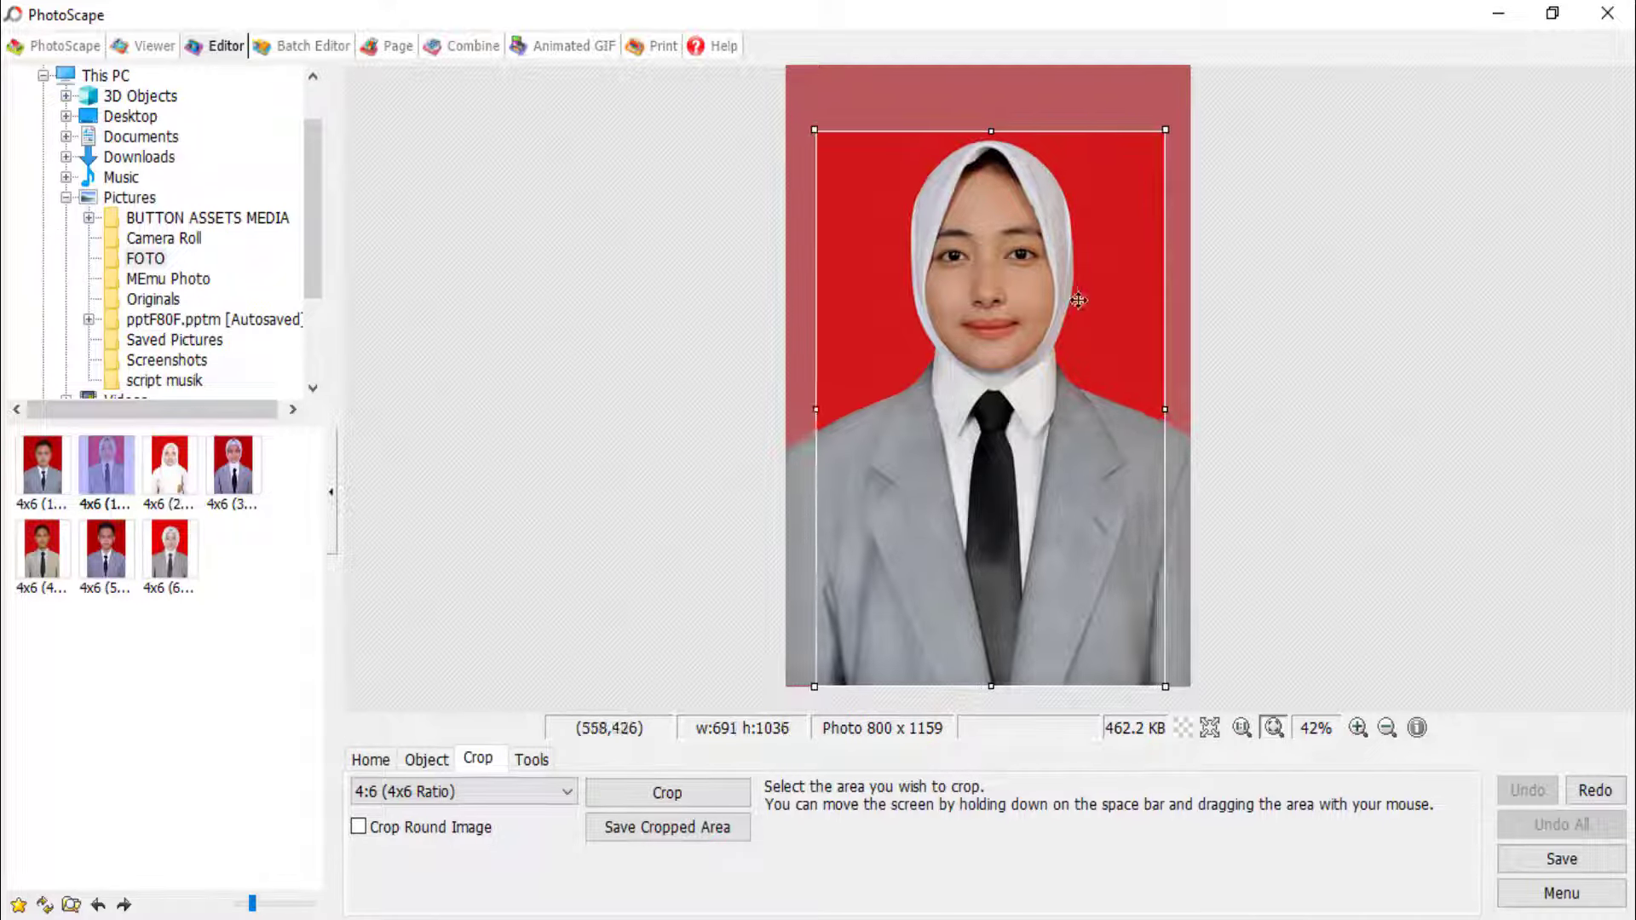
left_click_drag(1079, 299, 1073, 313)
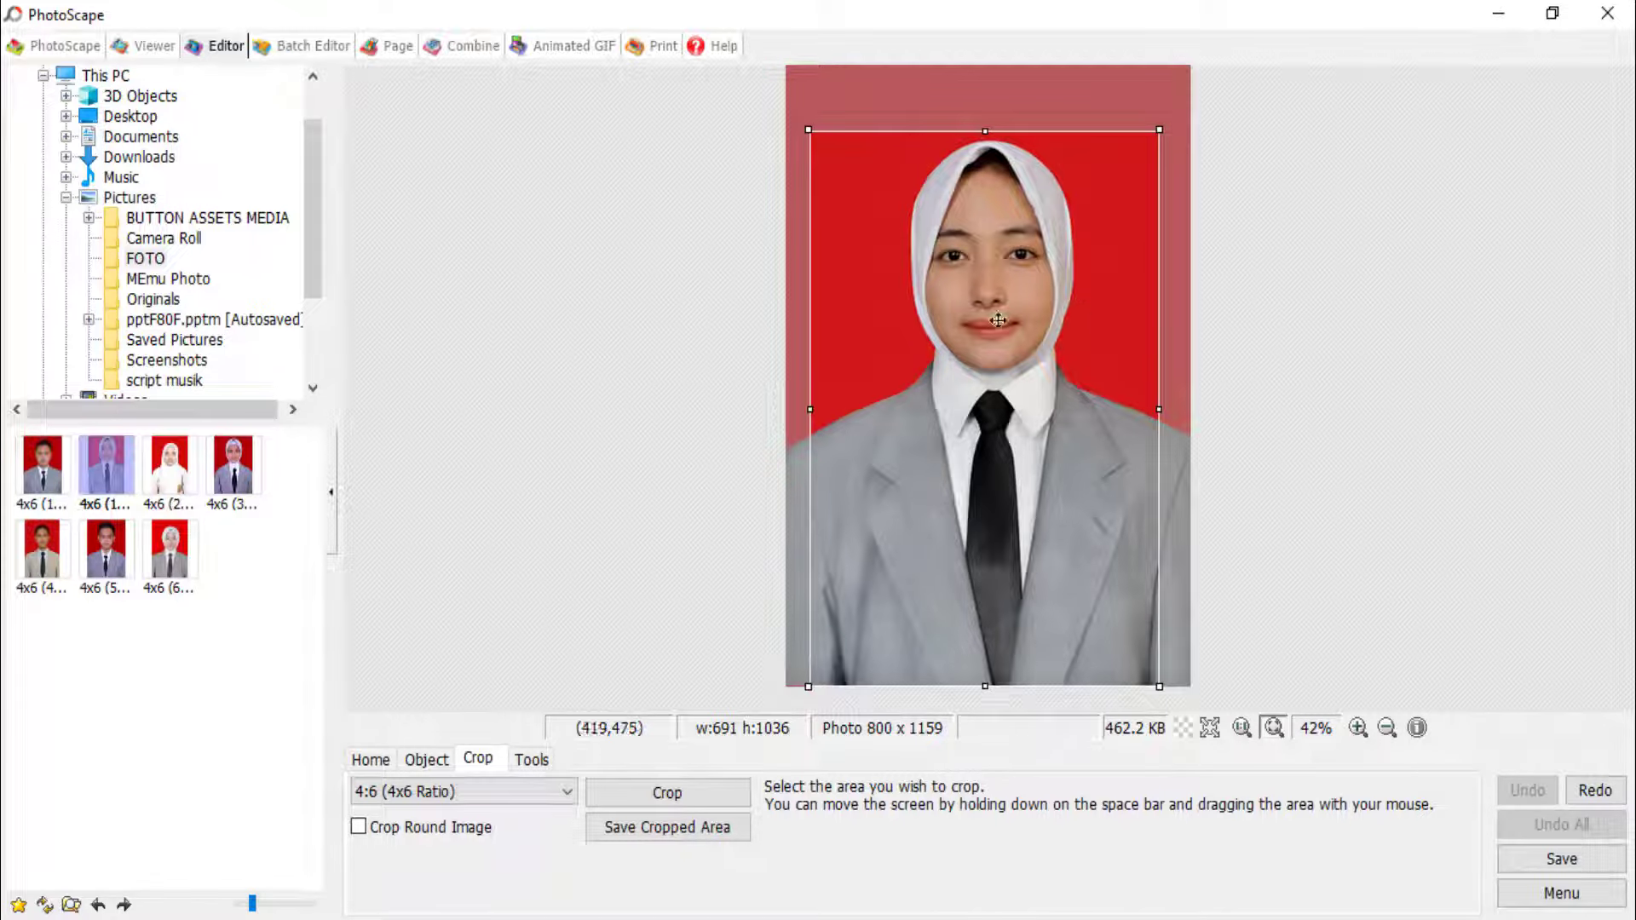
Step: Save the photo at 100% JPEG quality as a new JPEG named 4x6 (1.3) in the FOTO folder
left_click(1560, 863)
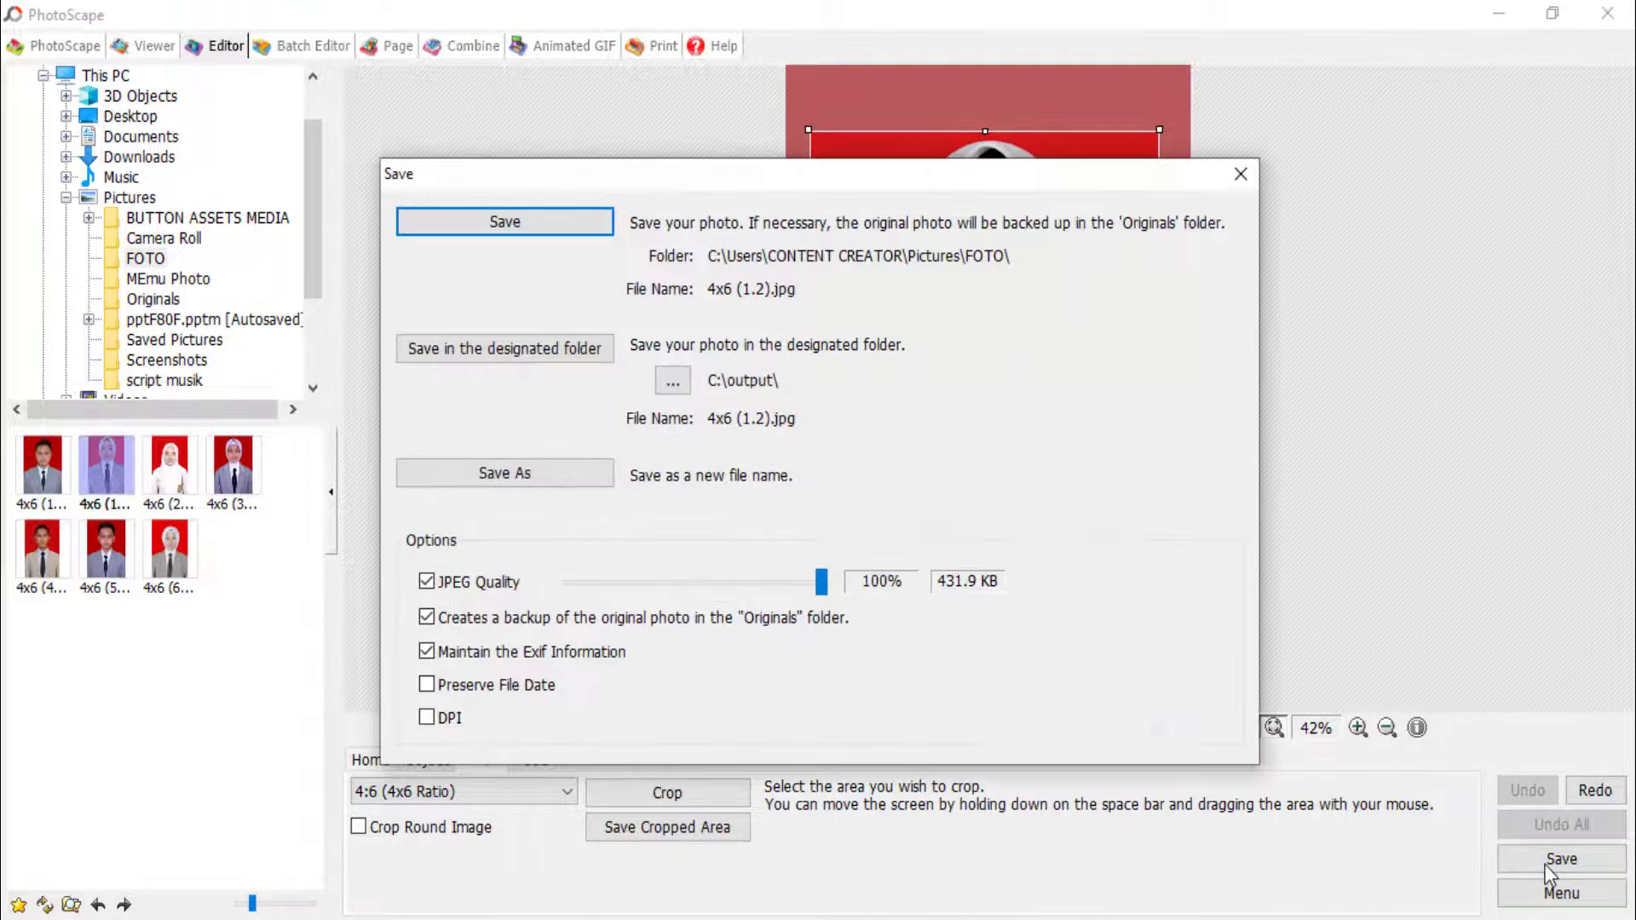
left_click(518, 474)
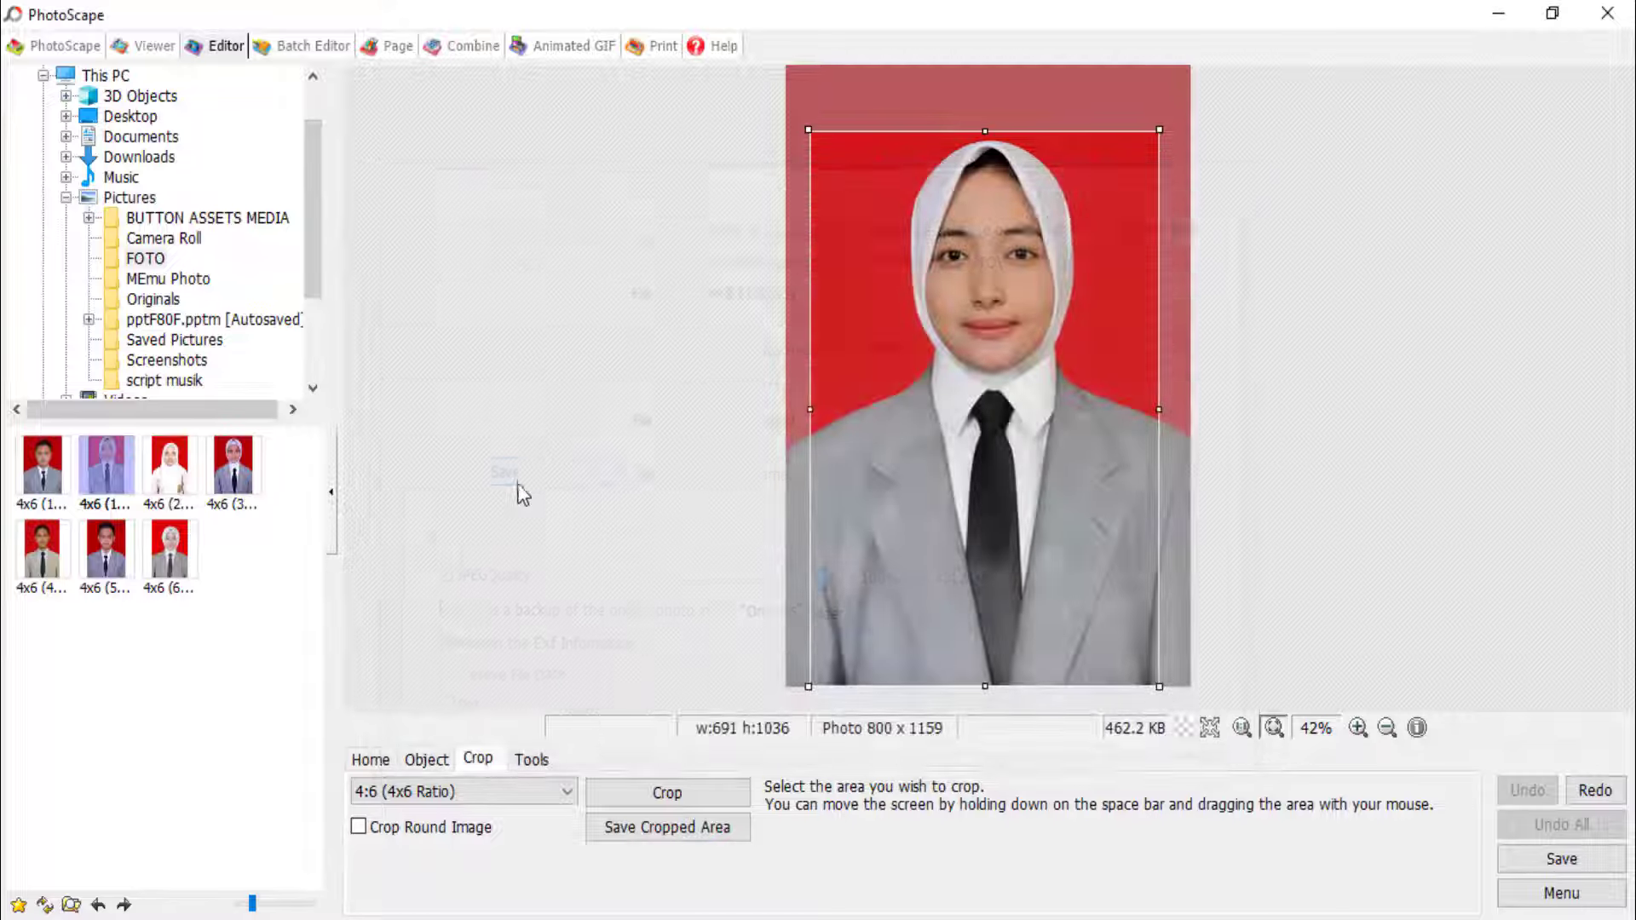
left_click_drag(639, 572, 629, 573)
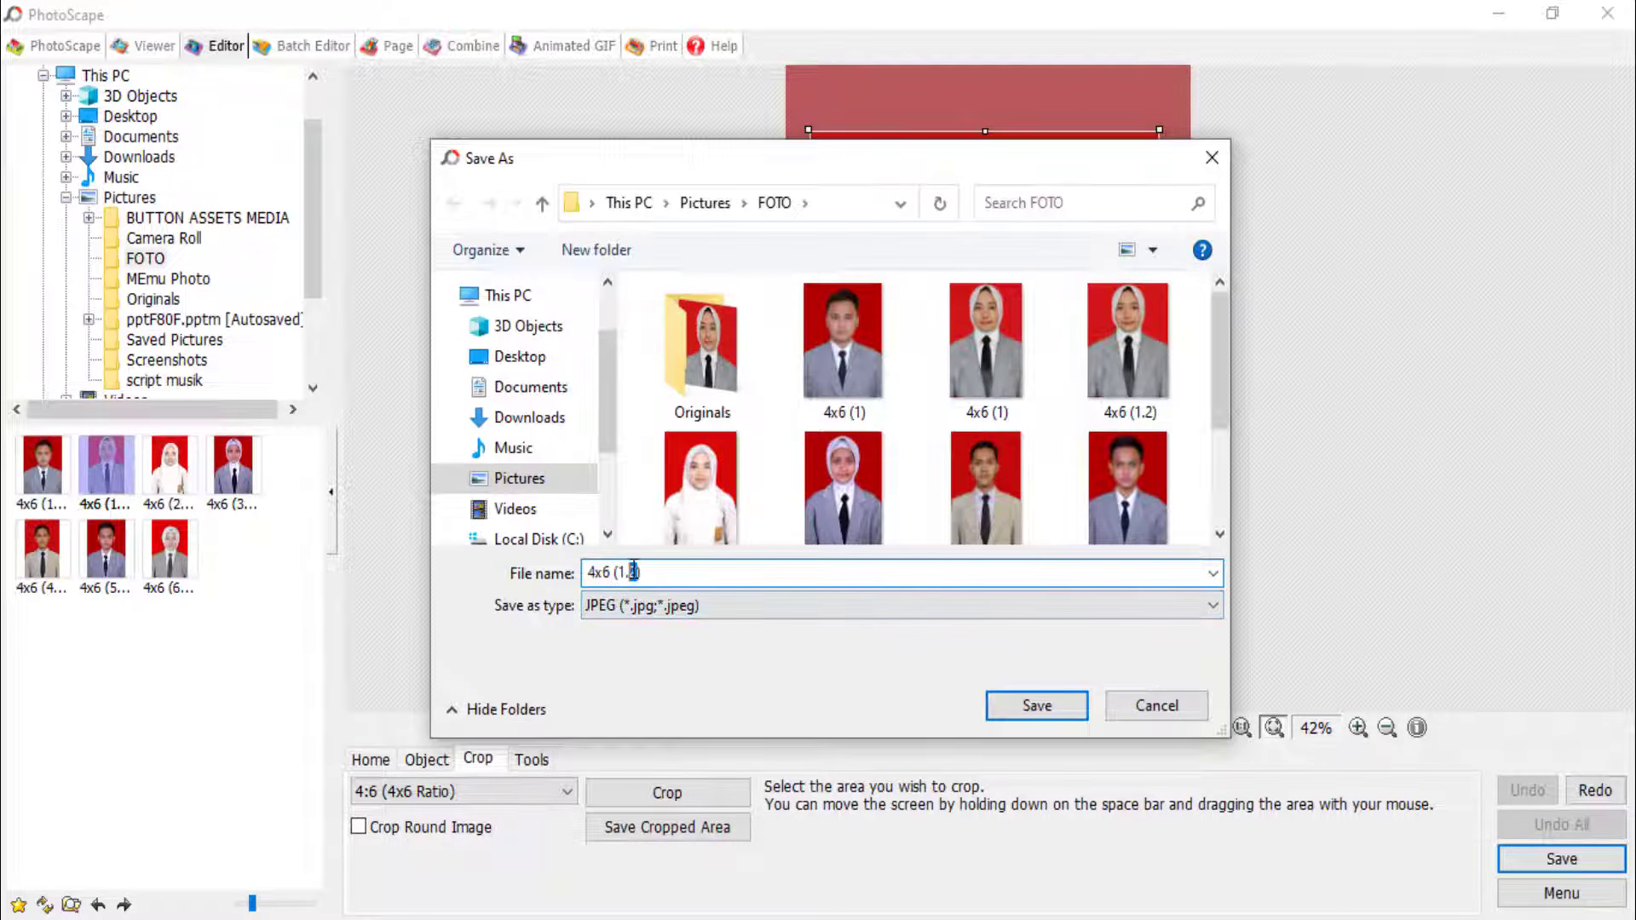
type("3")
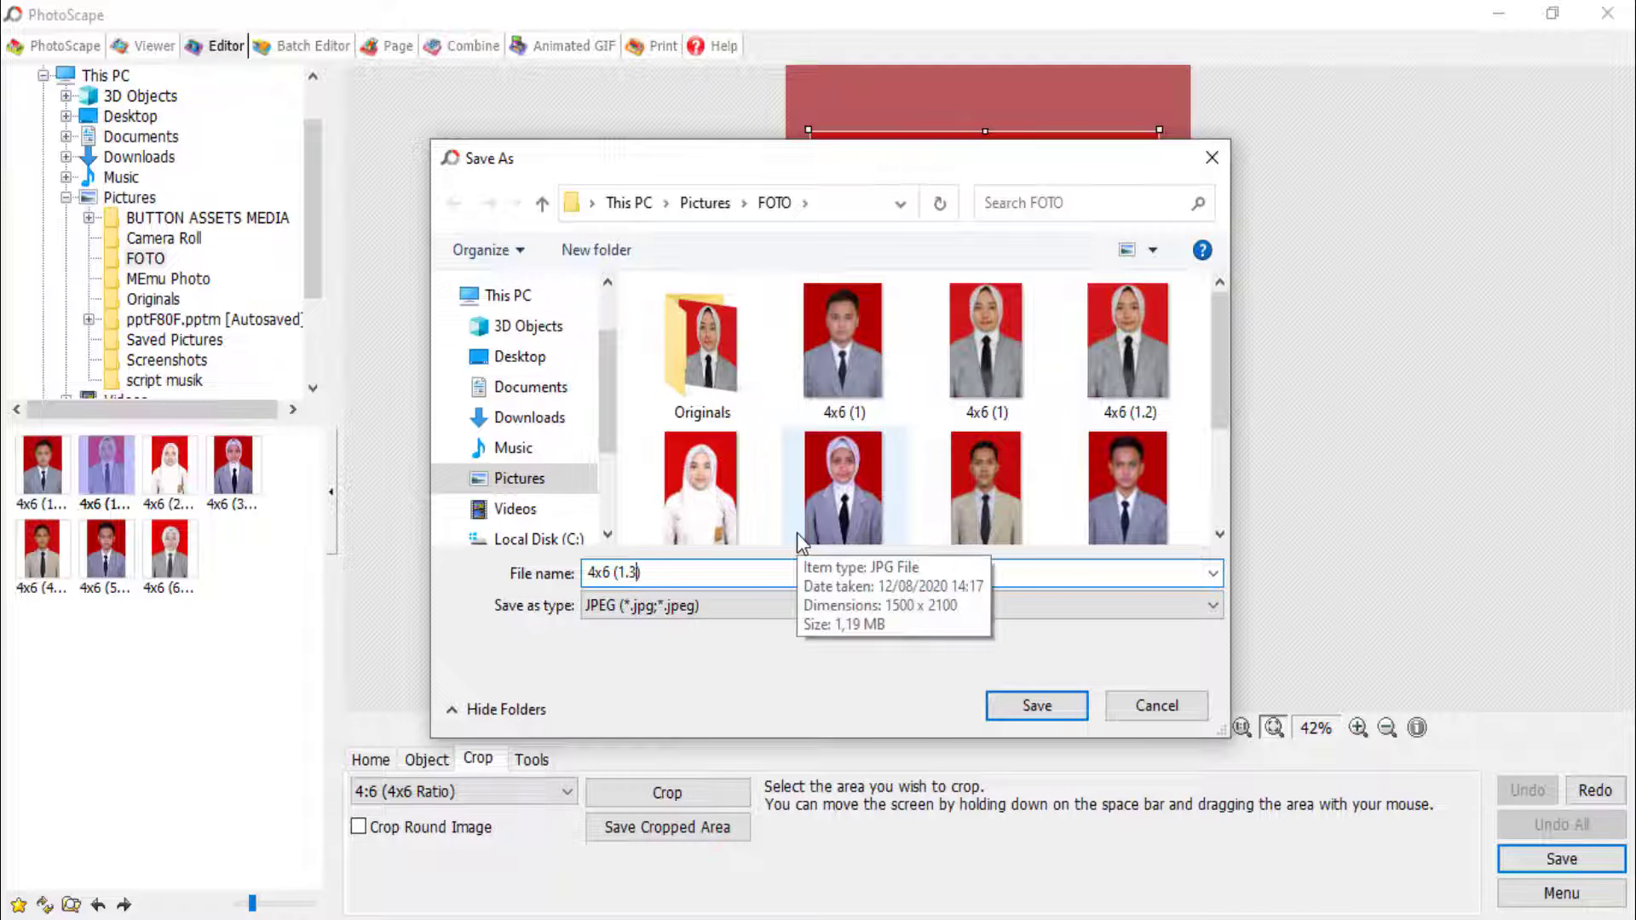
left_click(1038, 706)
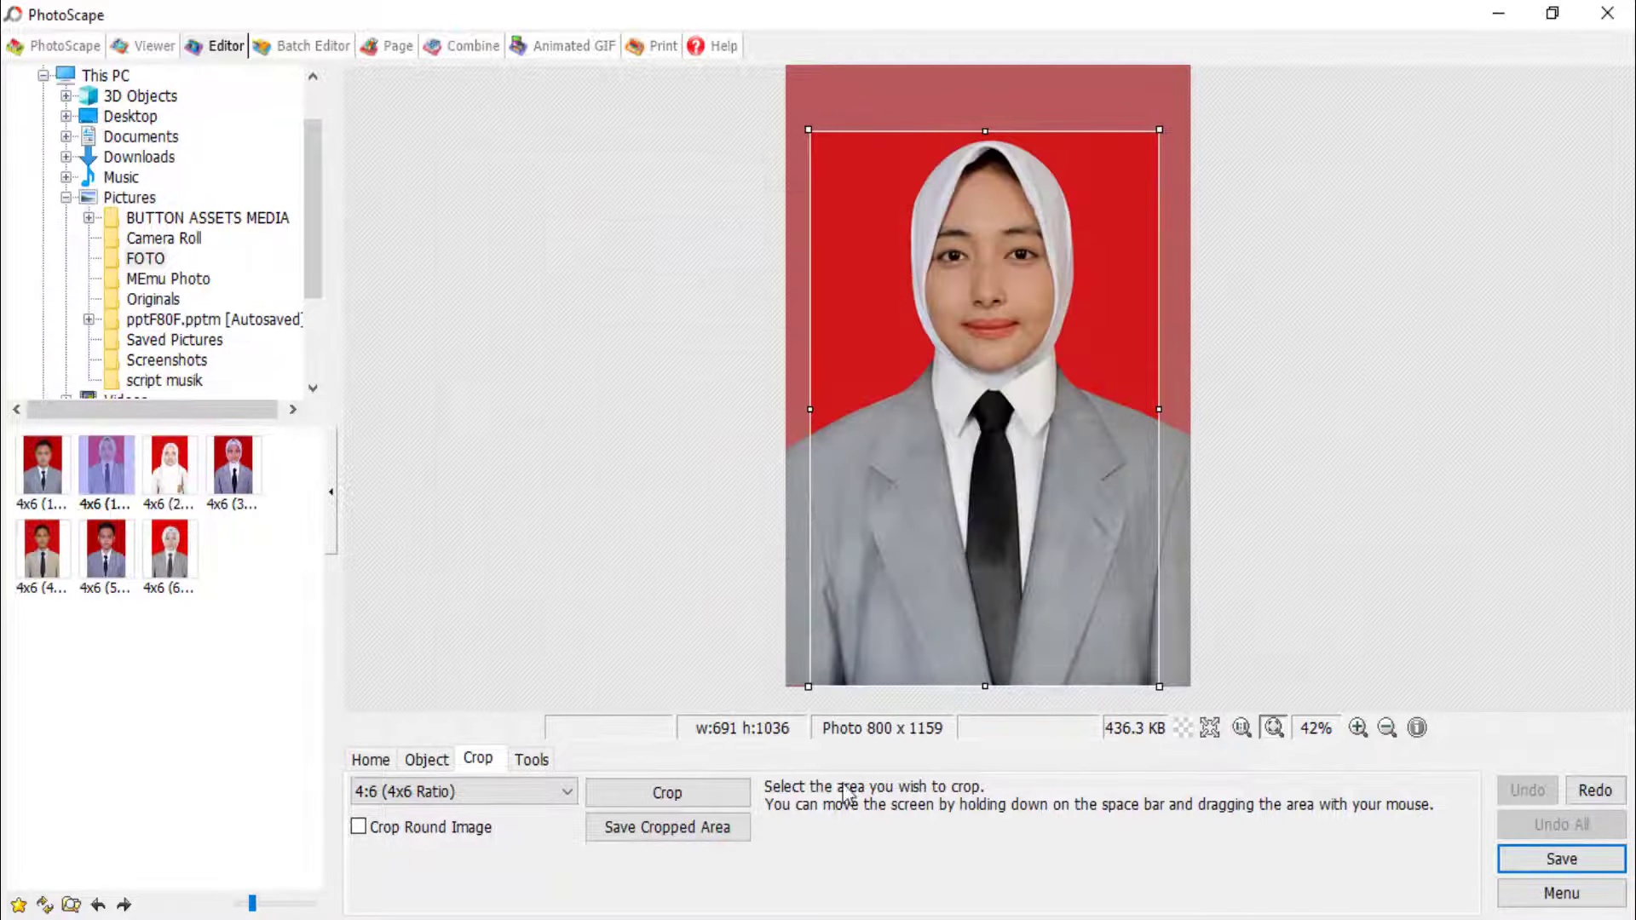
Step: Switch to File Explorer and rename the cropped portrait 4x6 (1) of the woman in the grey suit as 2x3
key("alt+Tab")
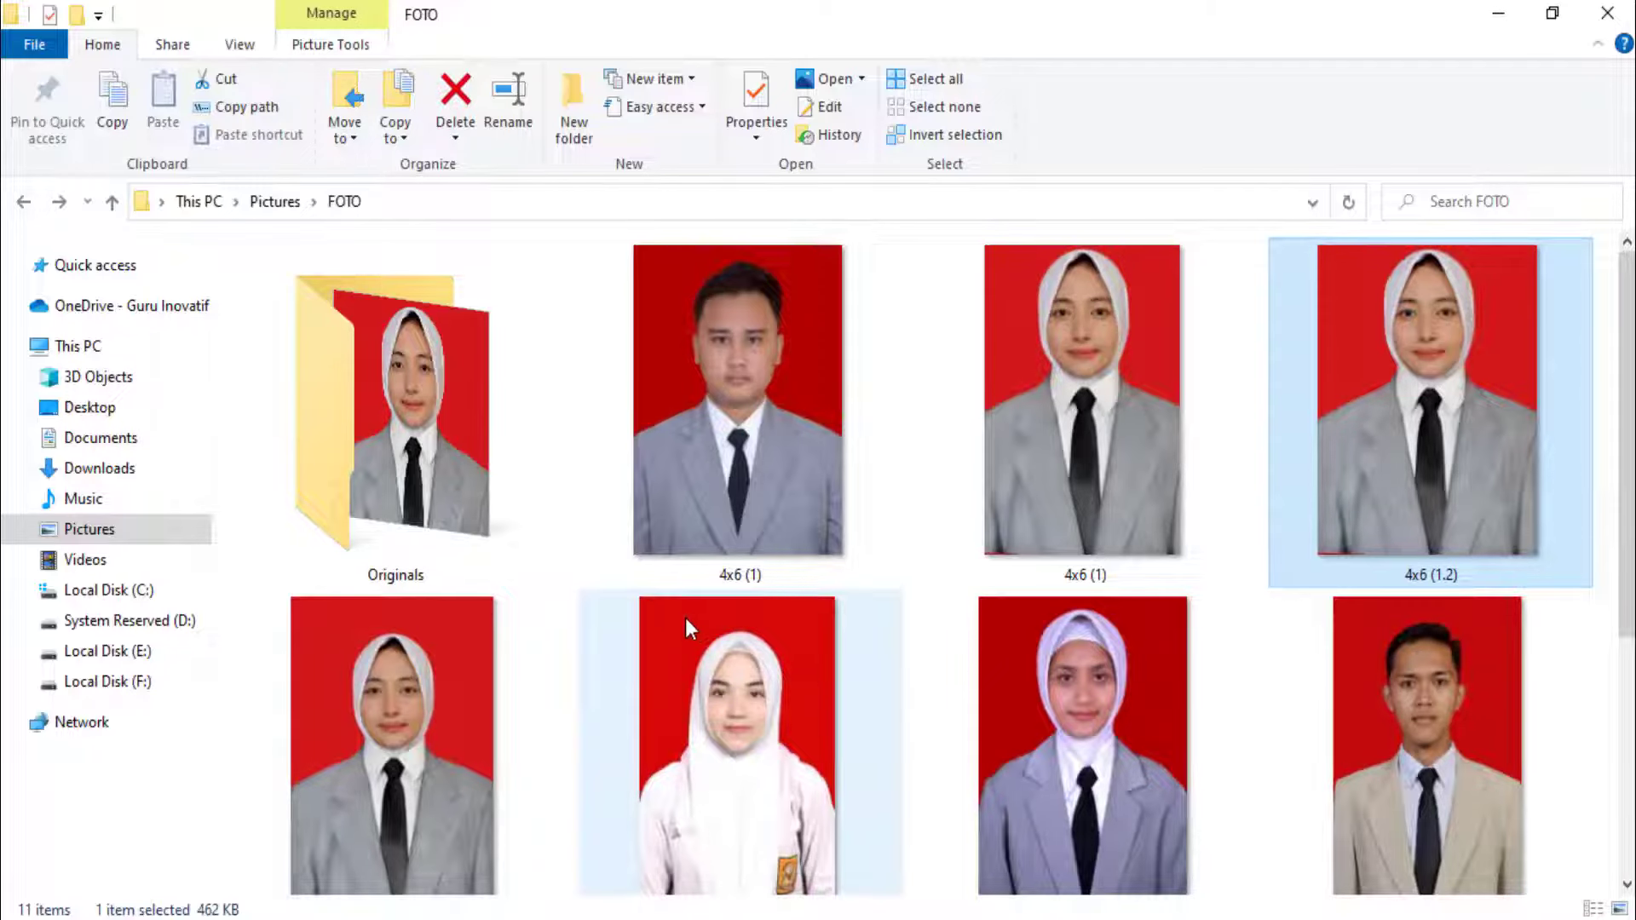
left_click(1065, 582)
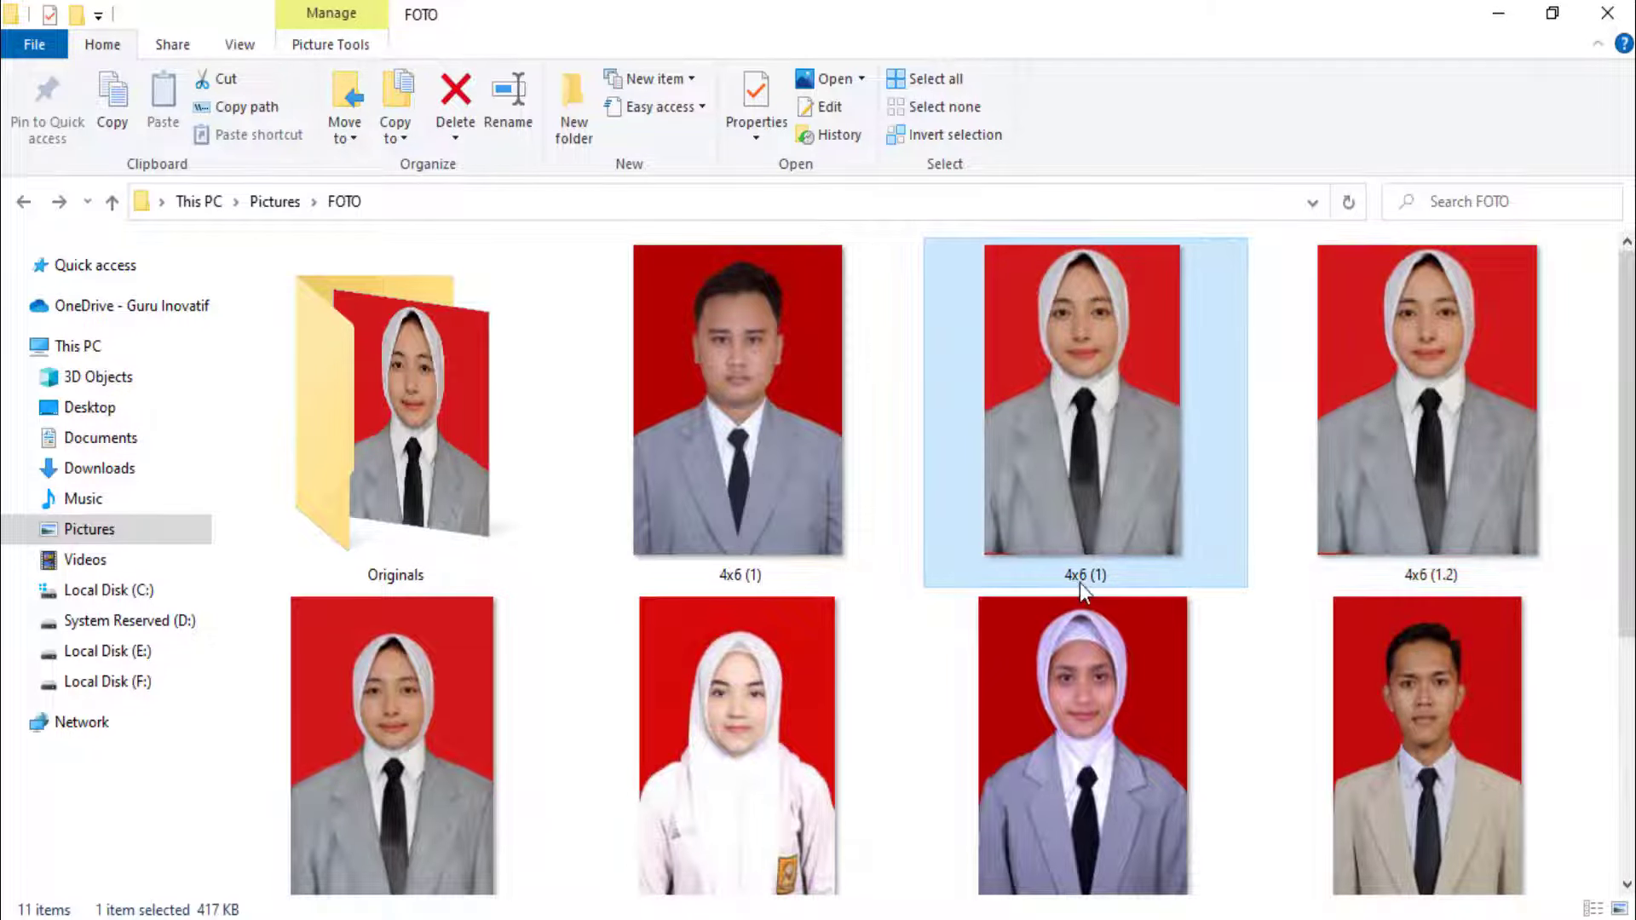
left_click(1080, 583)
type("2x3")
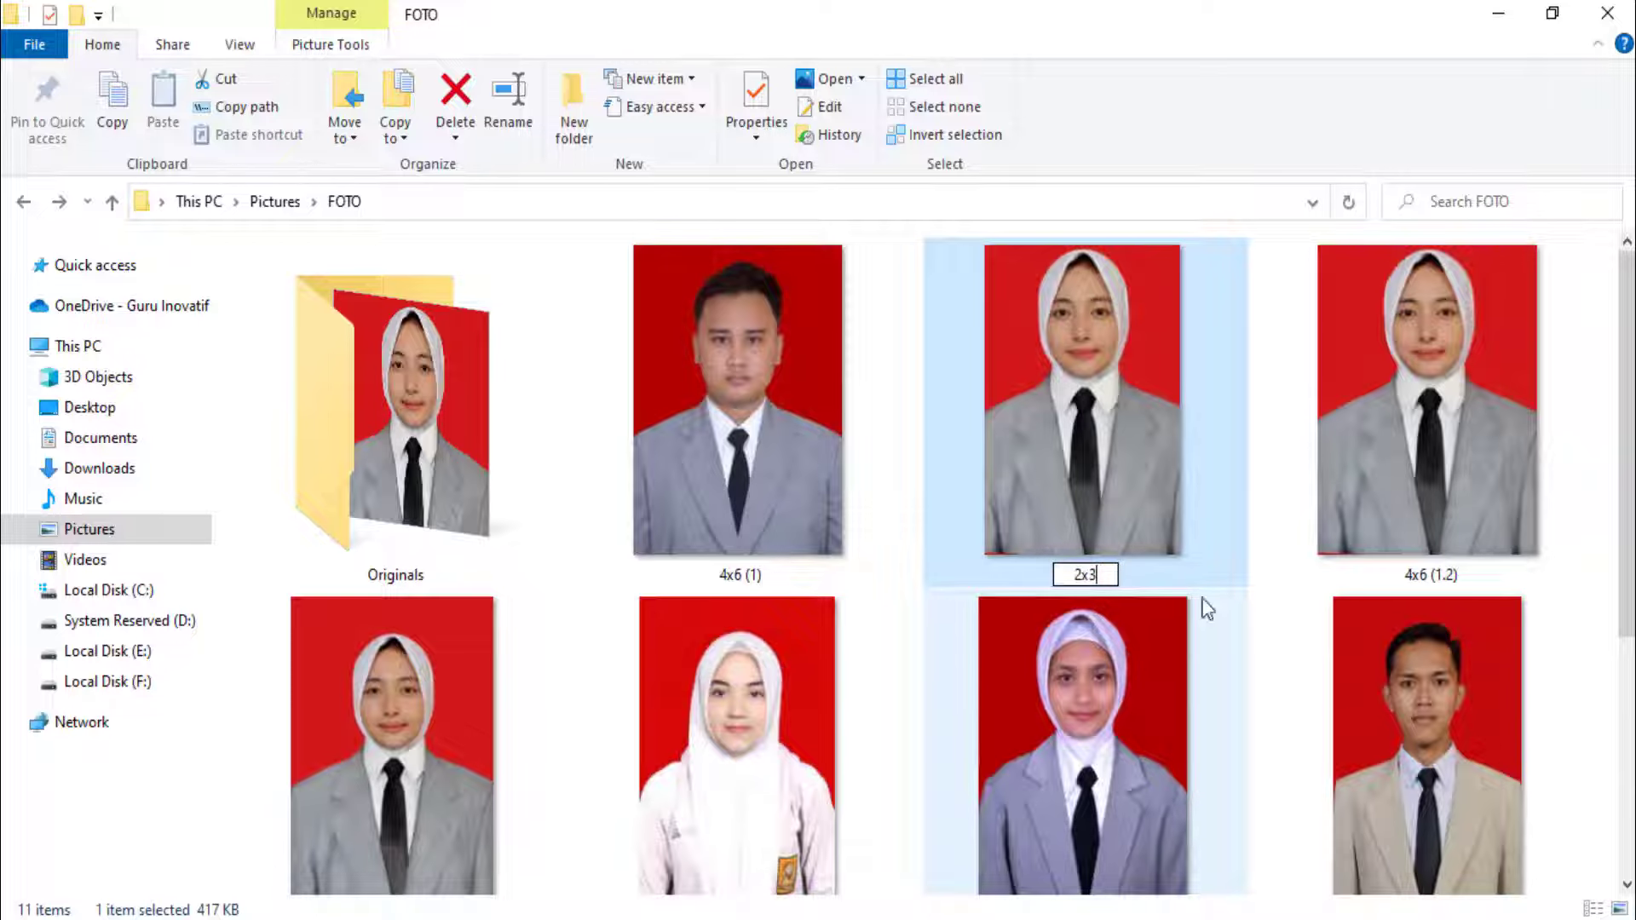
Step: Rename the cropped portrait 4x6 (1.2) in the FOTO folder as 3x4
left_click(1419, 575)
left_click(1419, 575)
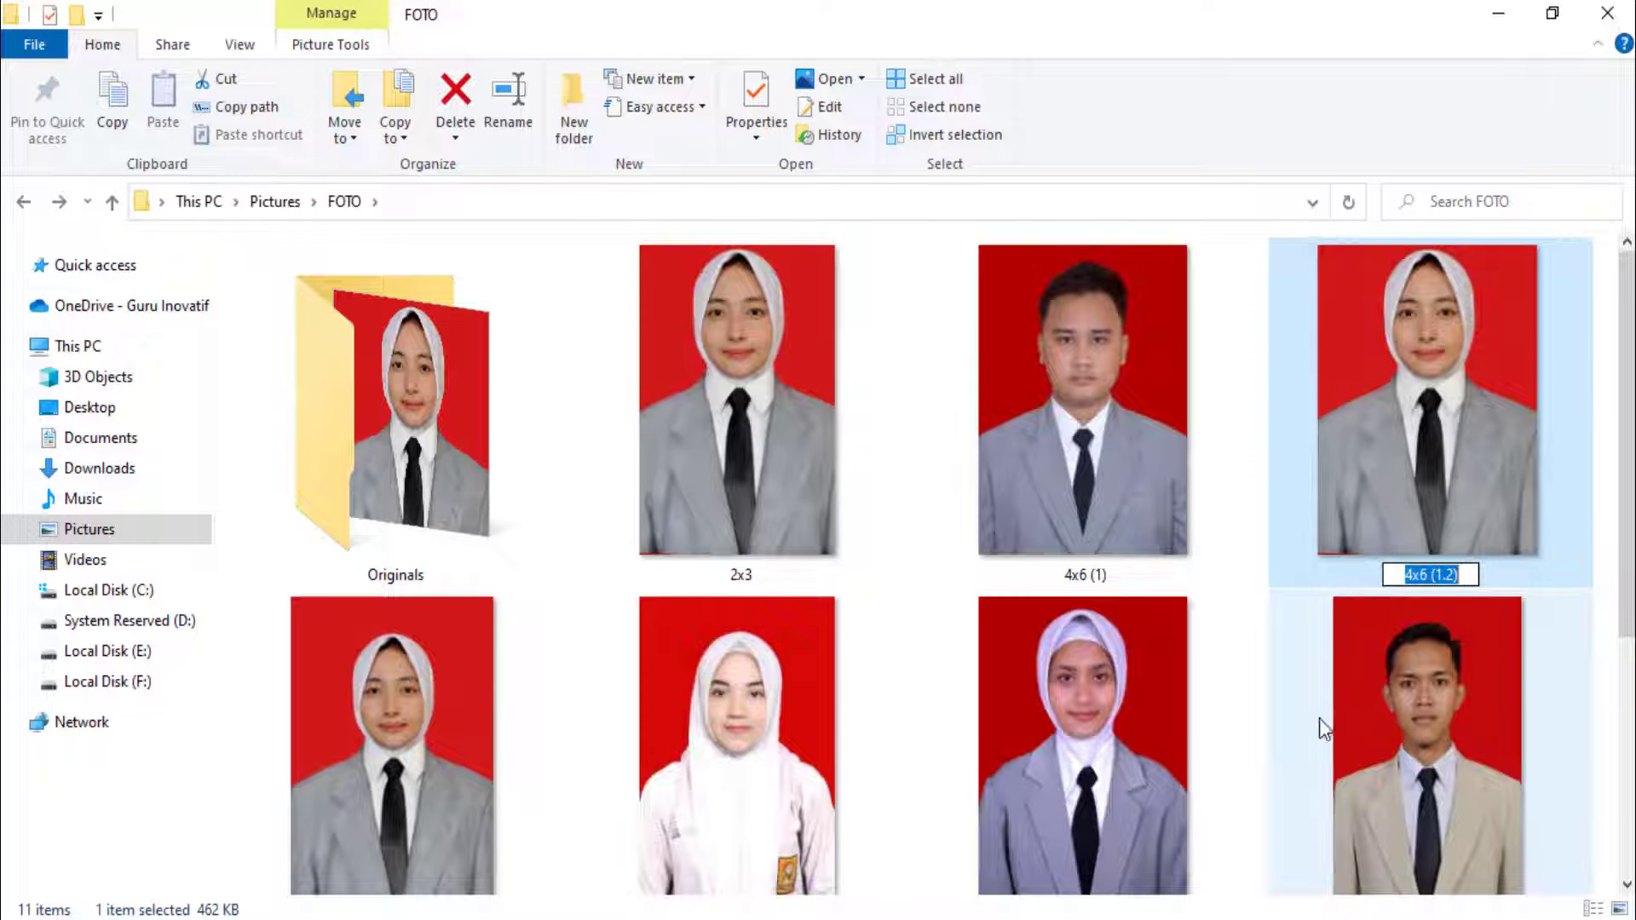
type("3x4")
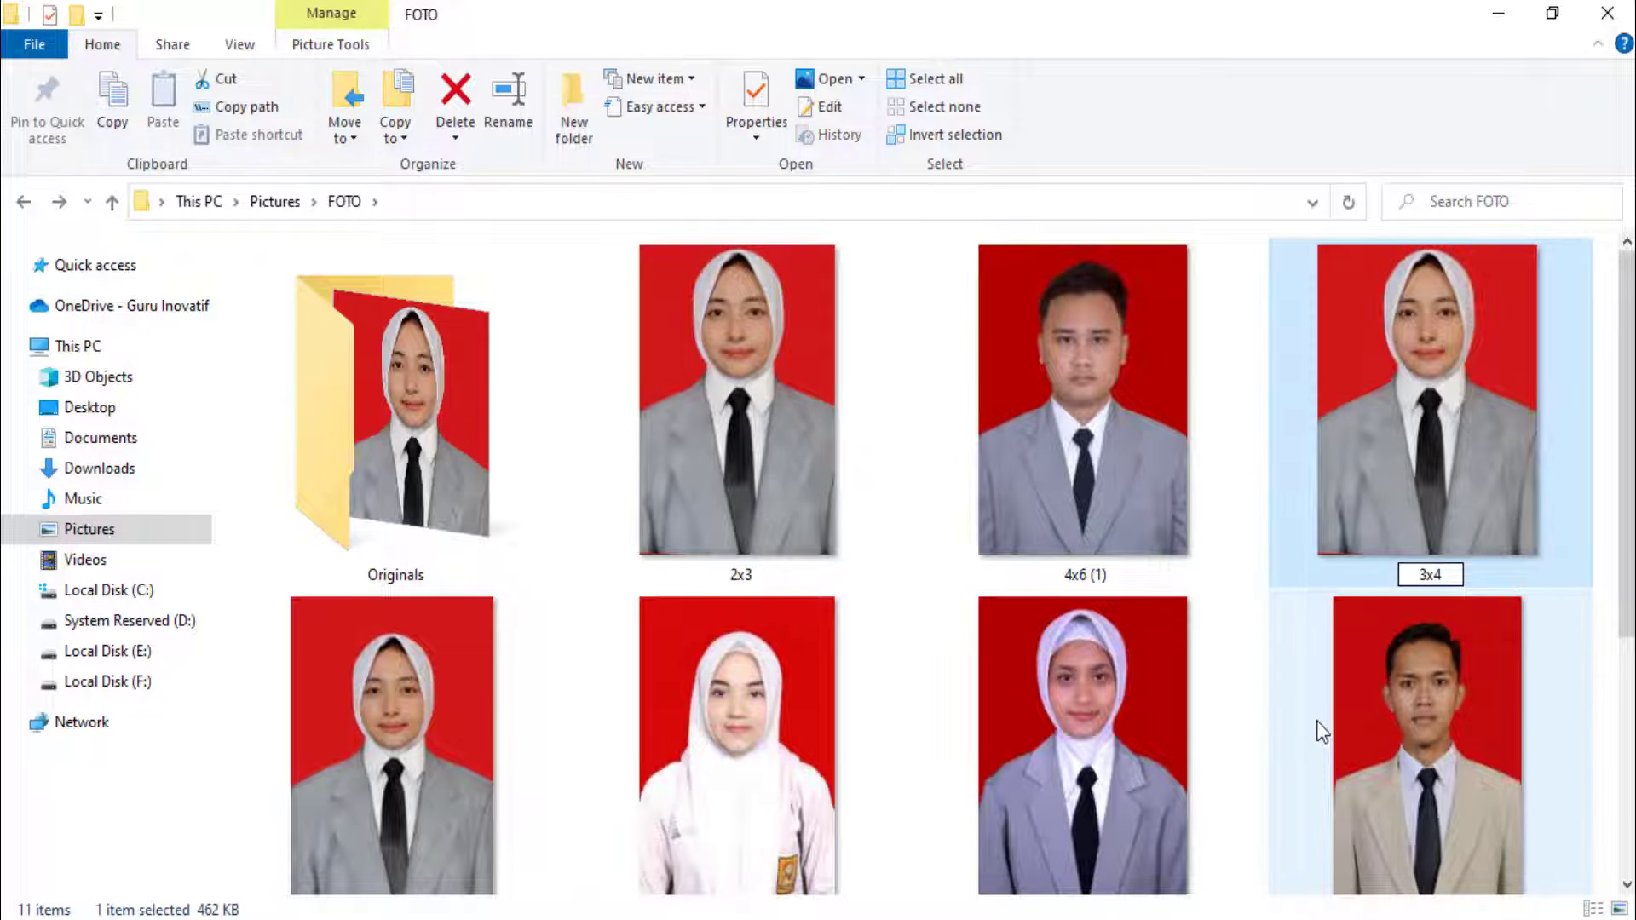
key("Return")
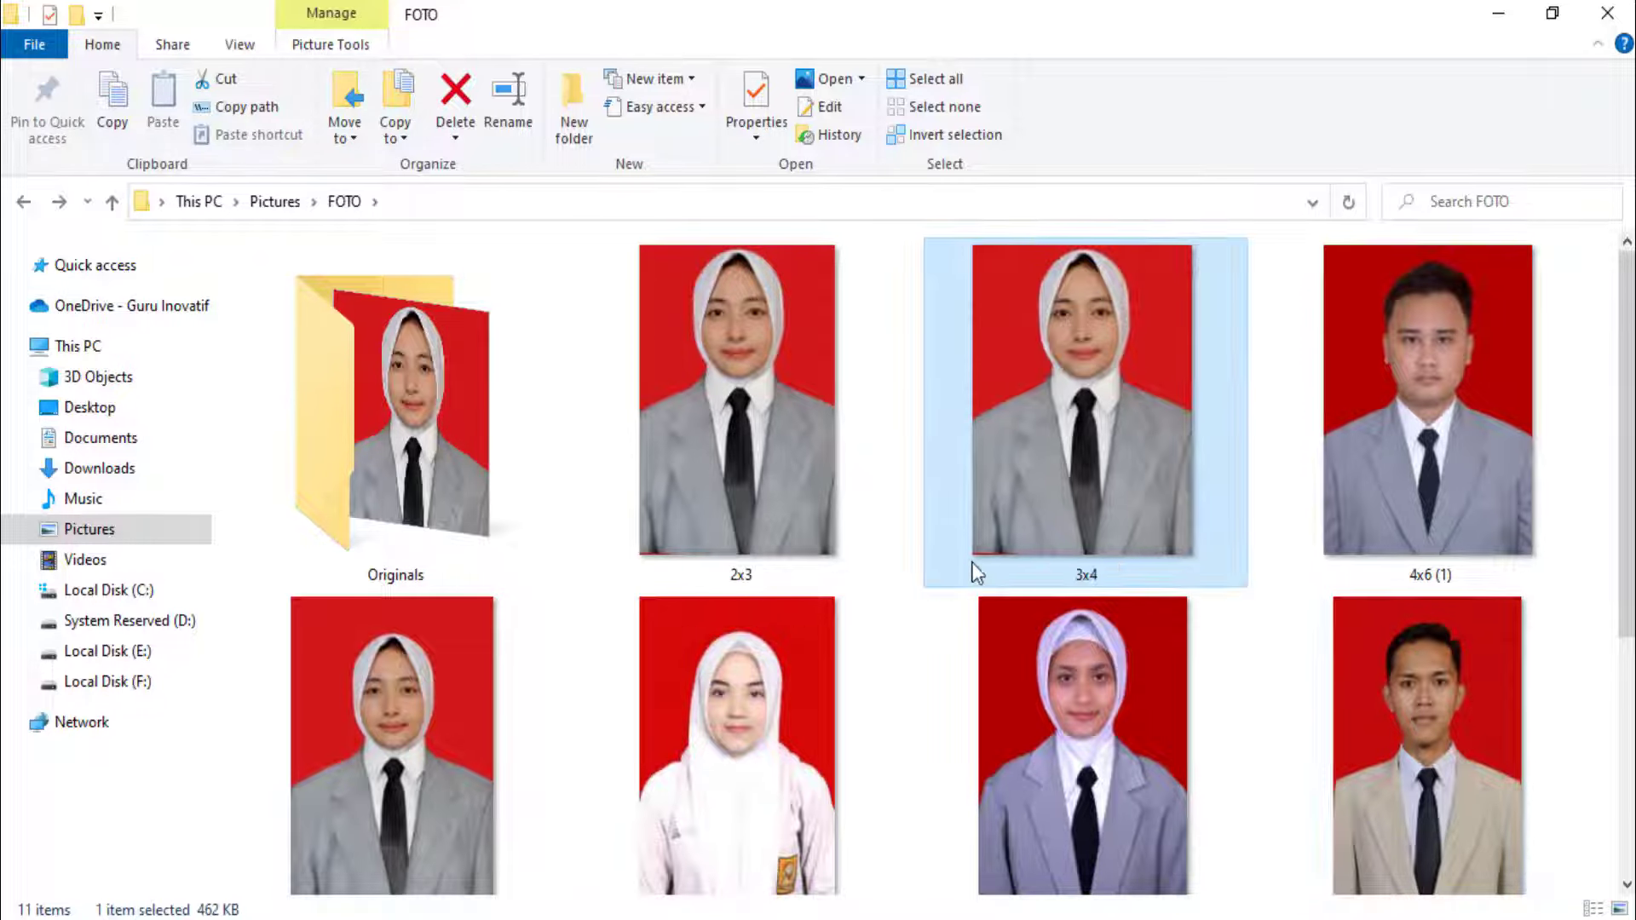
Step: Rename the cropped portrait 4x6 (1.3) in the FOTO folder as 4x6
scroll(522, 810, "down", 1)
left_click(409, 887)
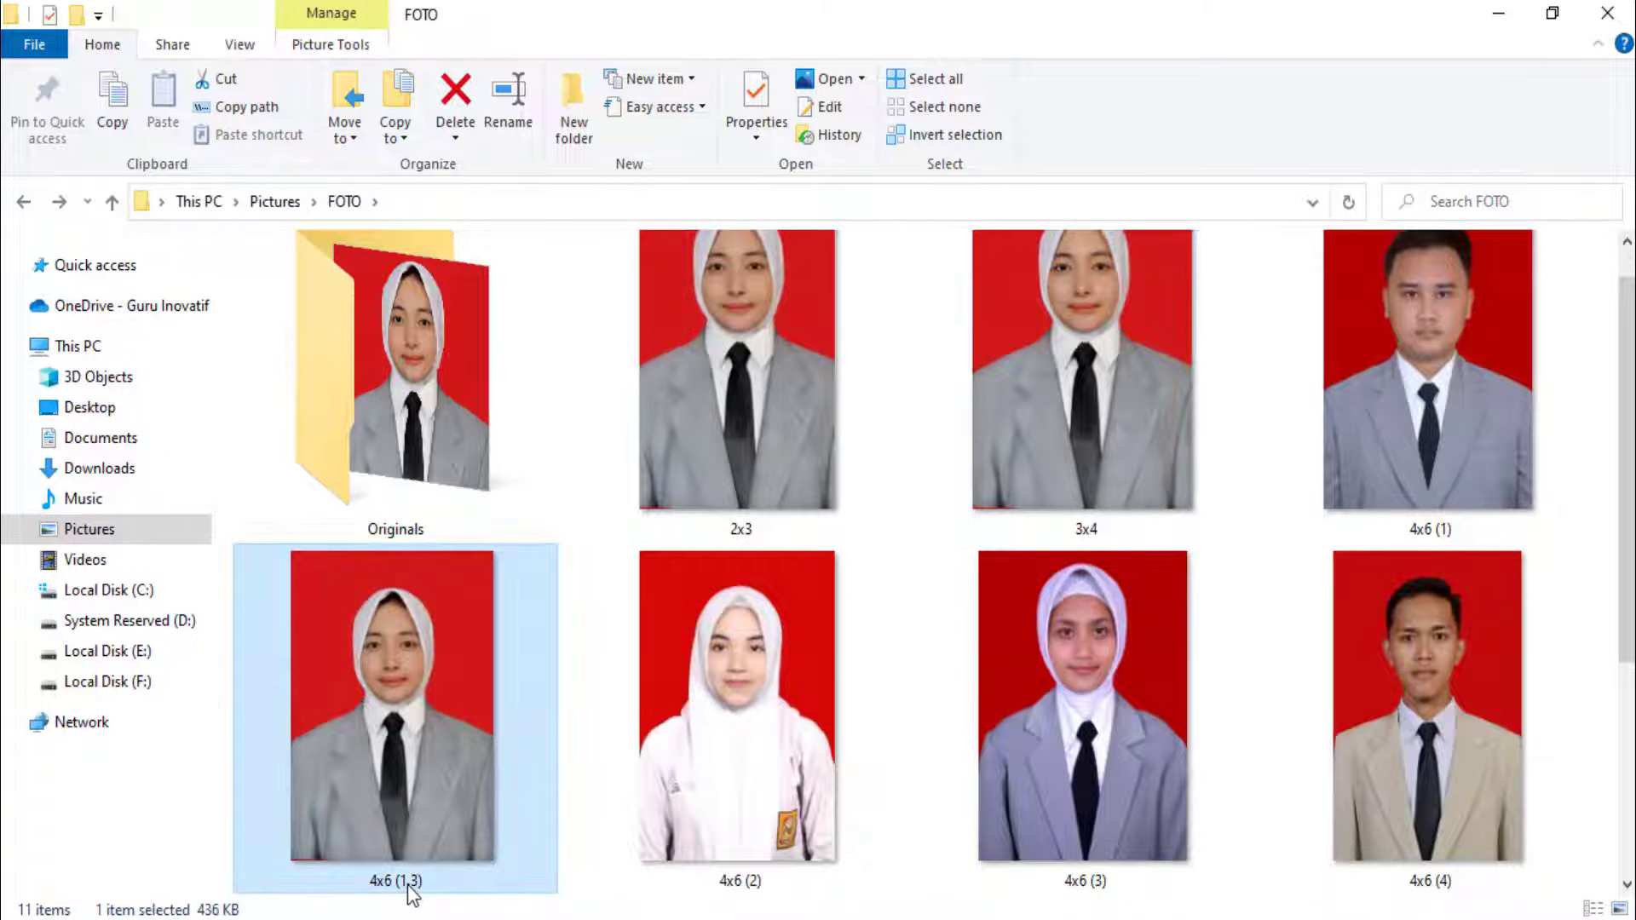
left_click(409, 883)
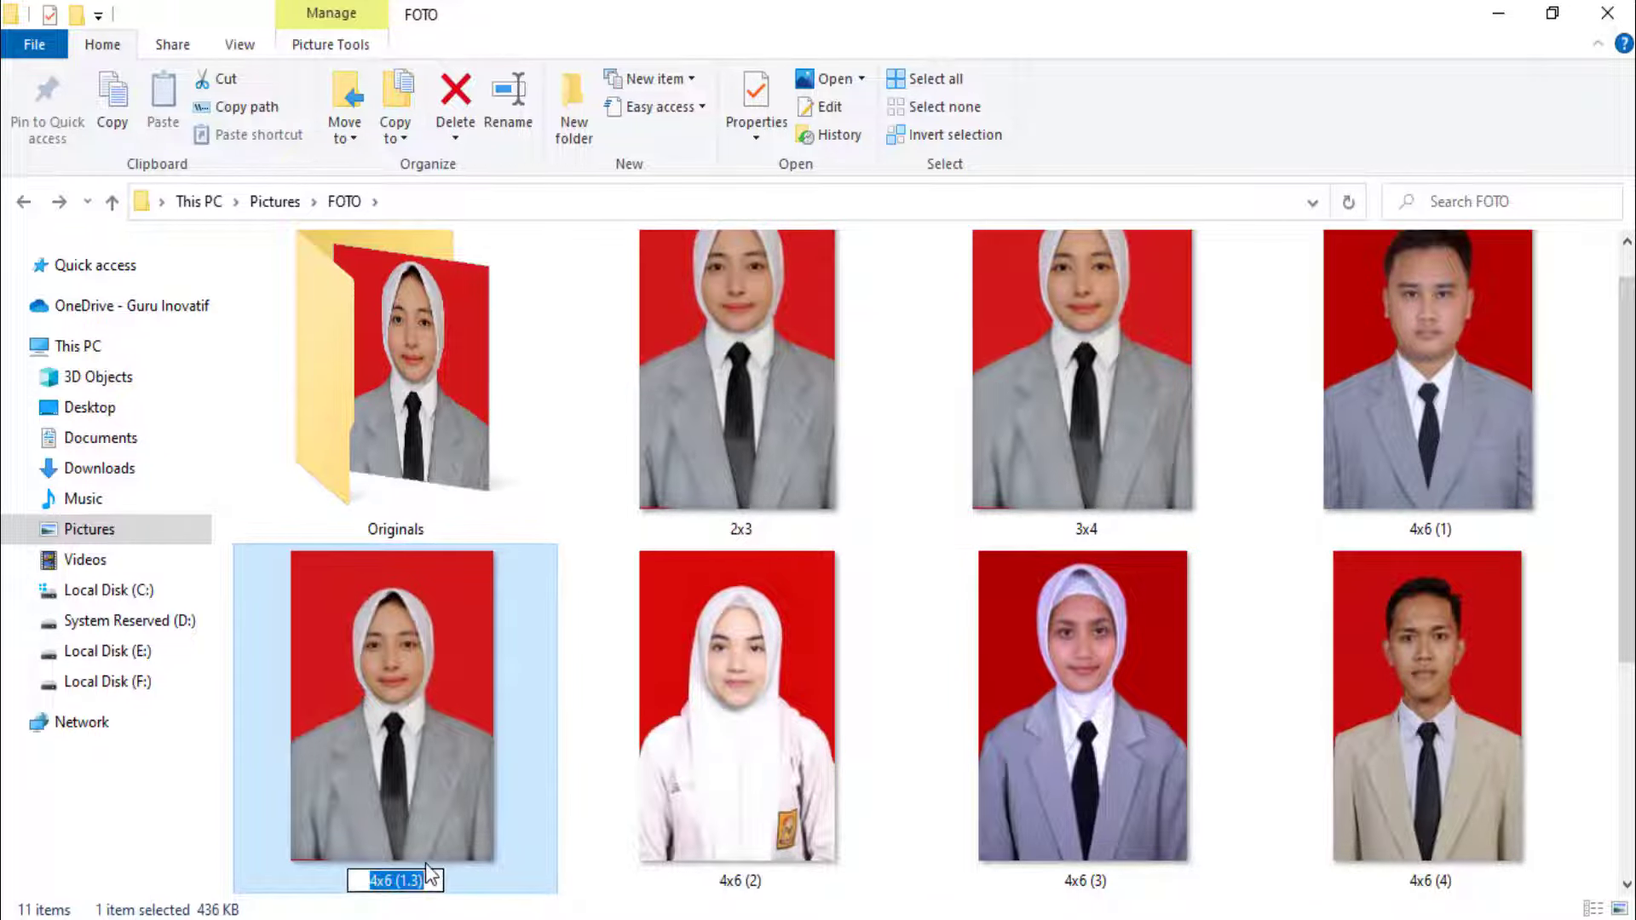
type("4x6")
key("Return")
Step: Look over the renamed portraits 2x3, 3x4 and 4x6 in the FOTO folder by selecting each one
scroll(409, 852, "up", 5)
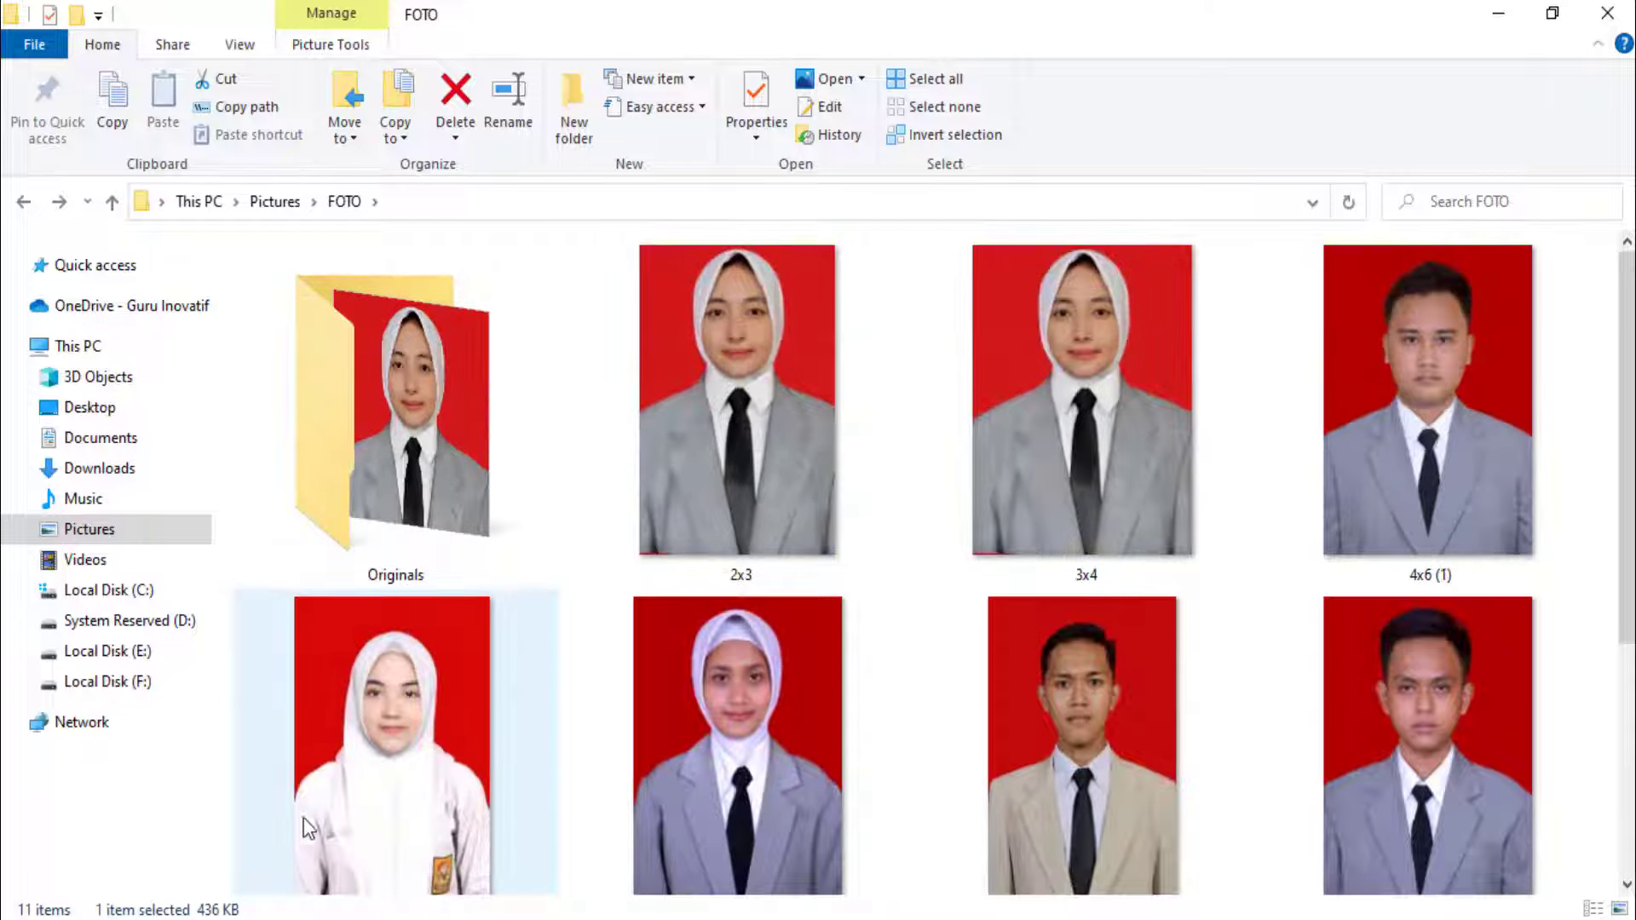
scroll(592, 741, "down", 1)
scroll(597, 741, "up", 1)
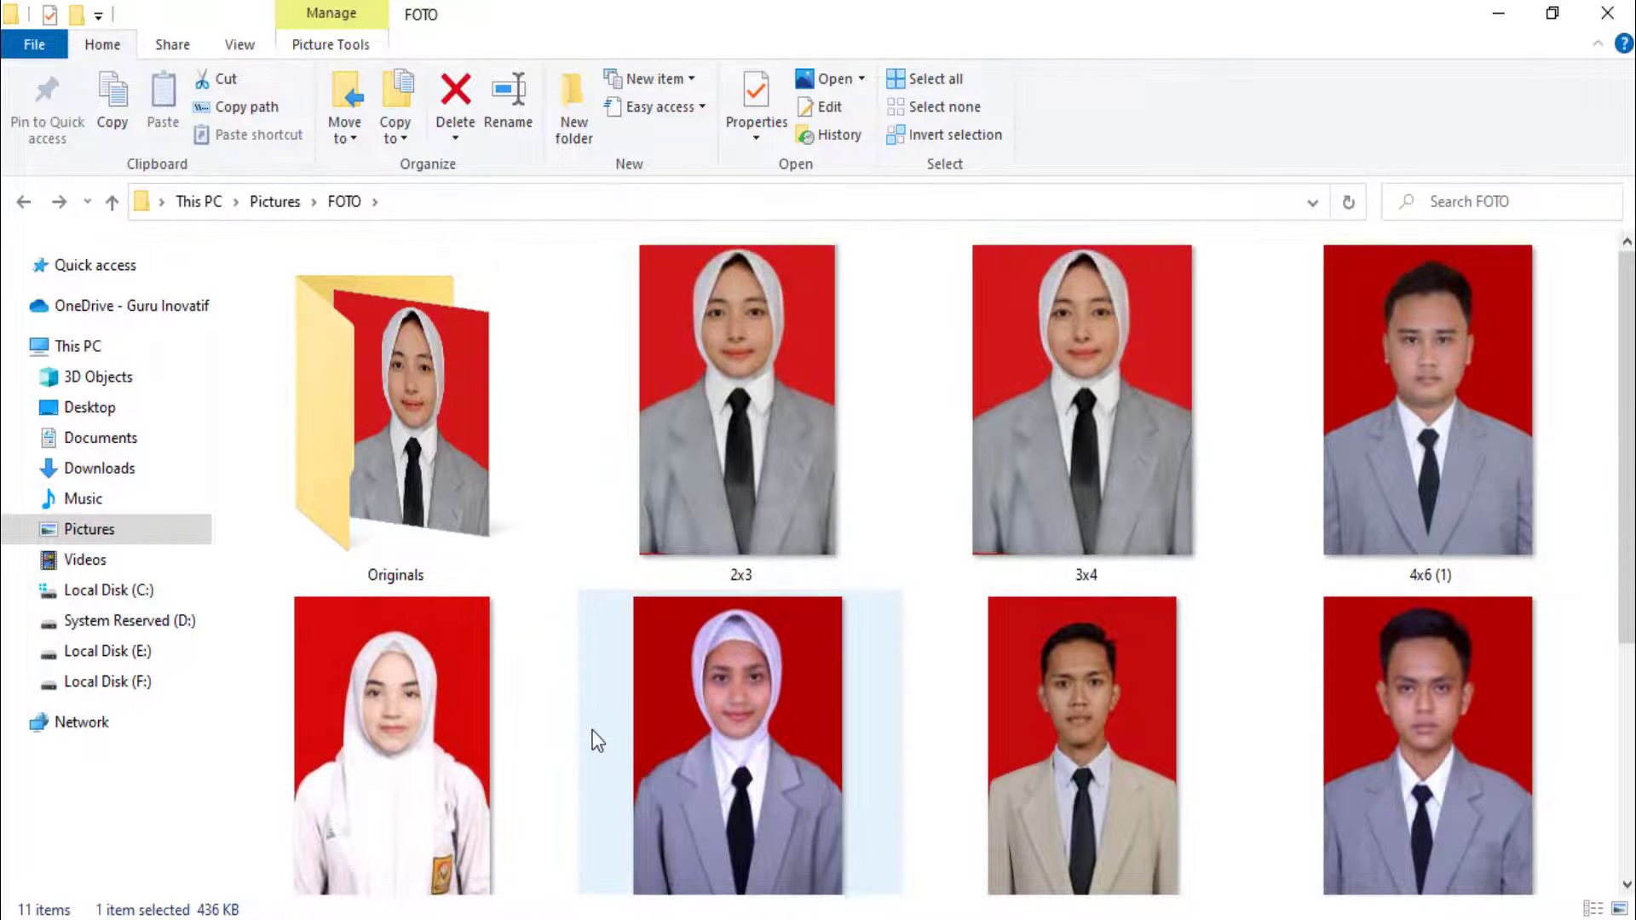
left_click(740, 465)
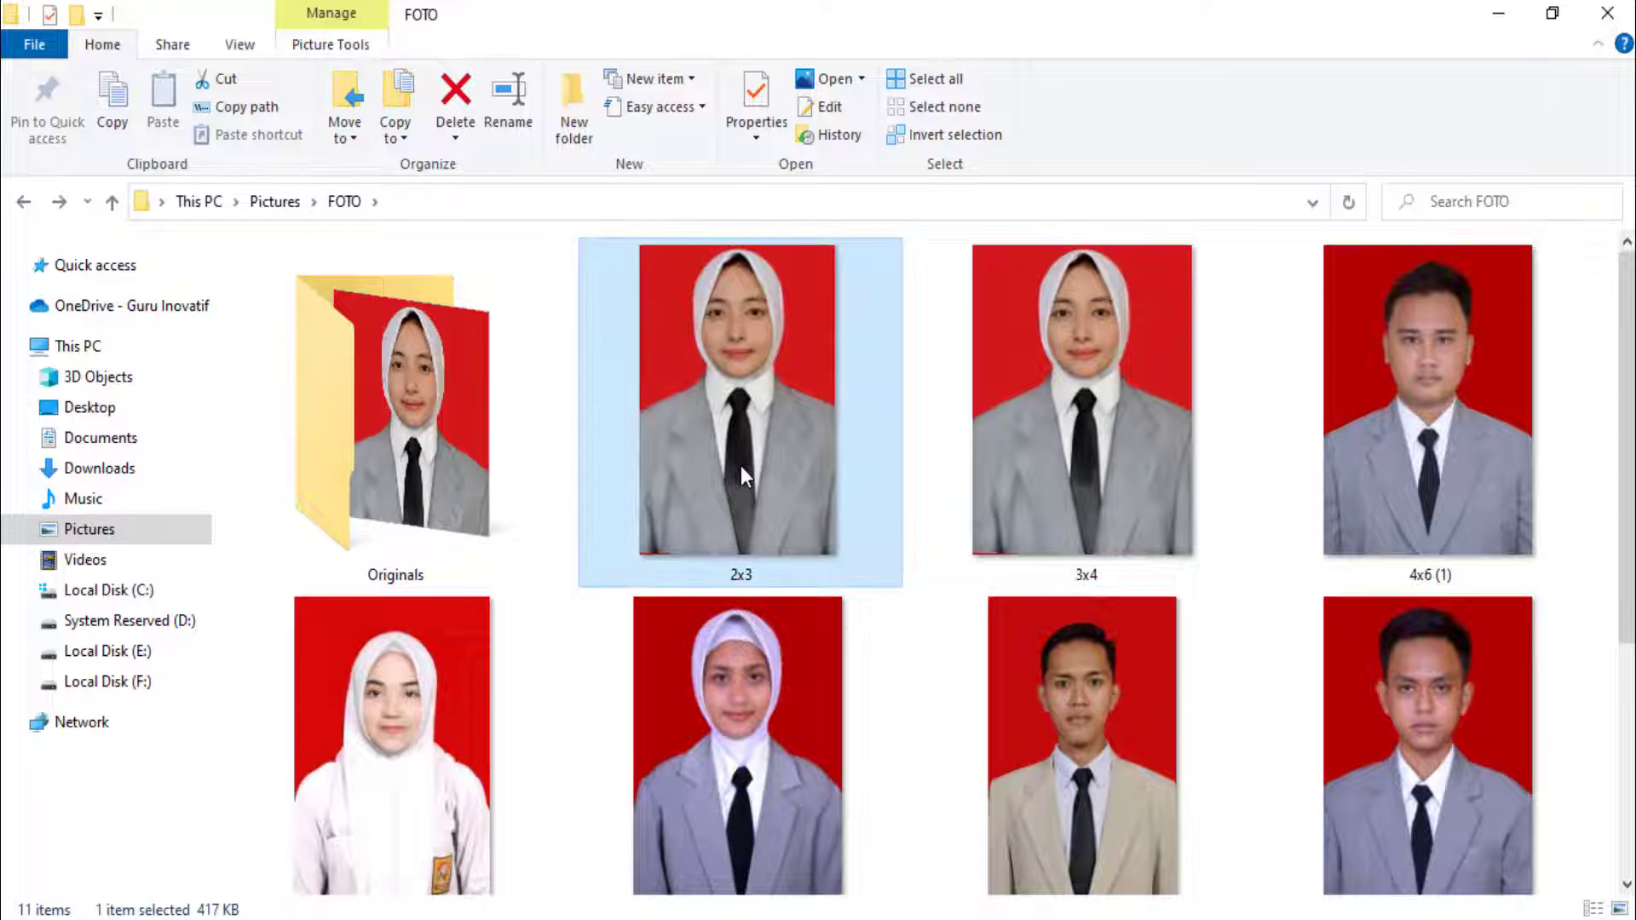
left_click(1091, 480)
scroll(1108, 682, "down", 4)
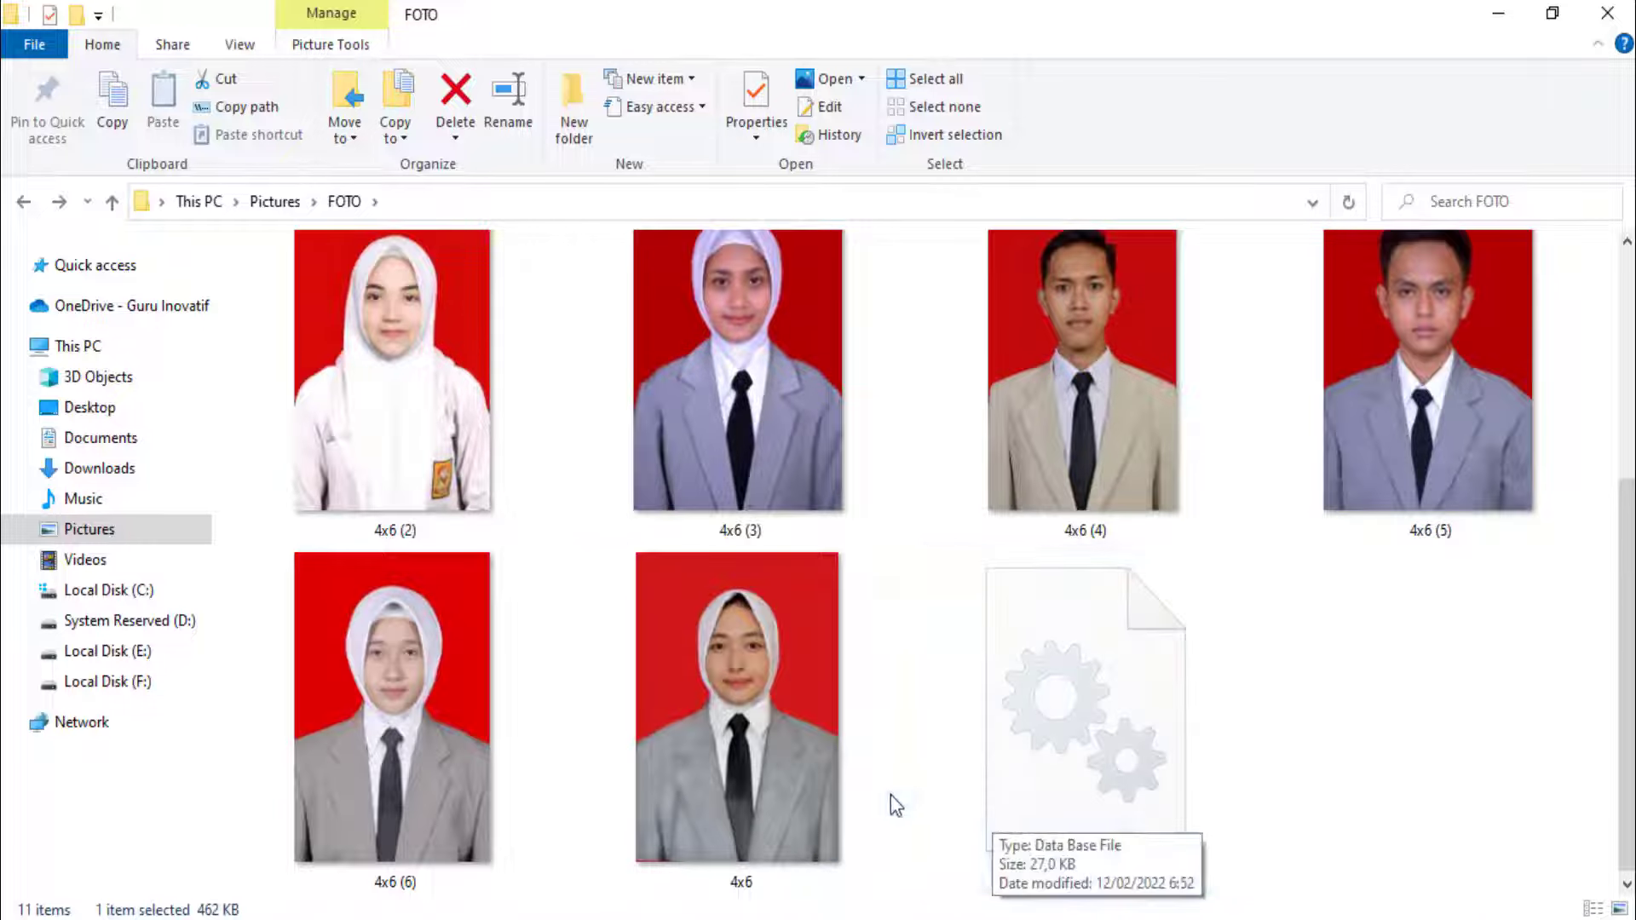
left_click(760, 782)
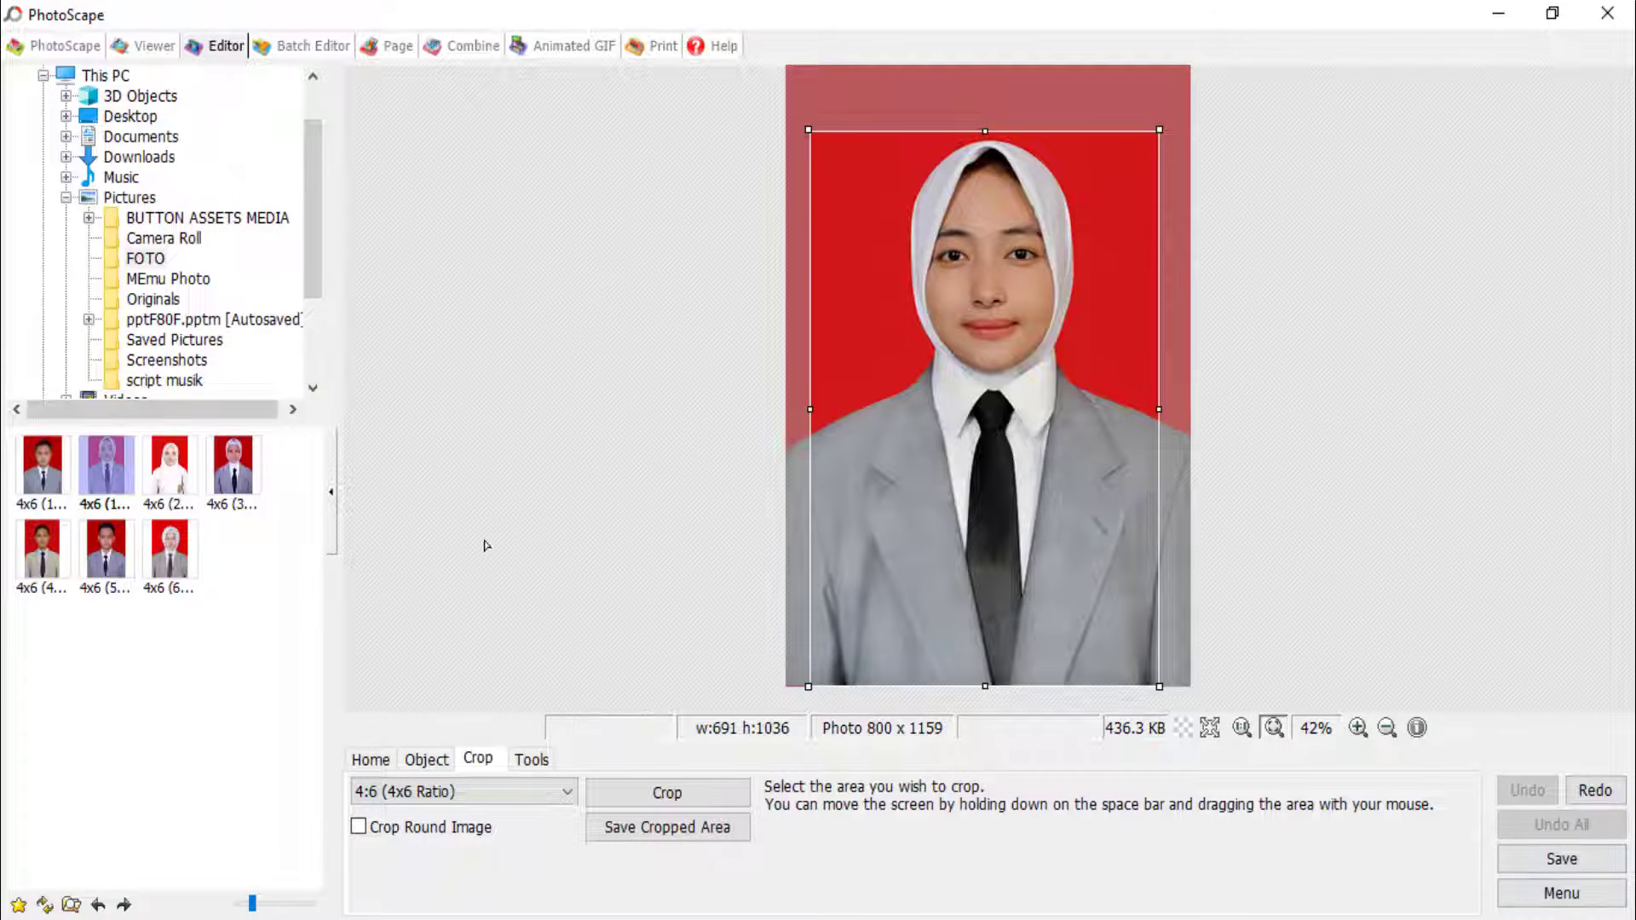
Step: Switch back to PhotoScape and clear the crop area from the portrait
left_click(763, 362)
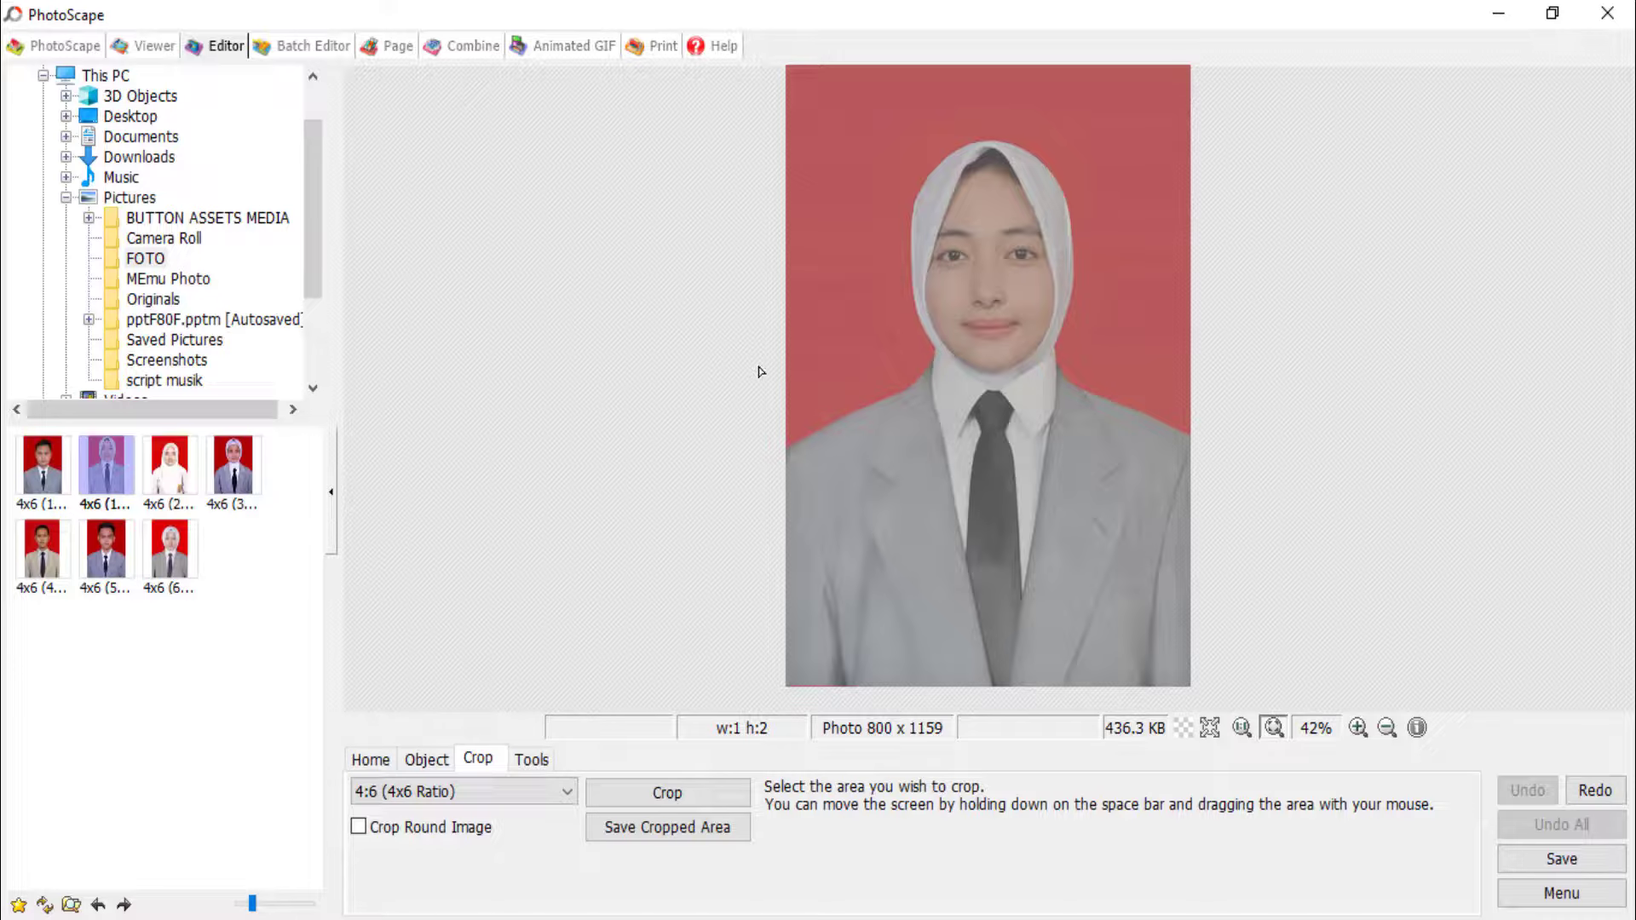